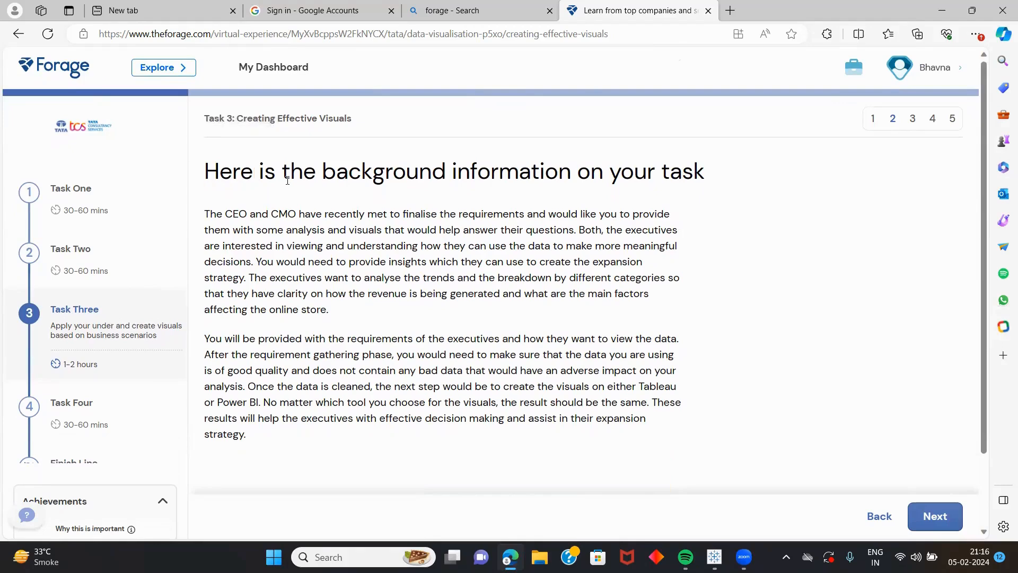
# Read through the background information page of Task 3: Creating Effective Visuals
pyautogui.scroll(-1, 375, 173)
pyautogui.scroll(1, 375, 173)
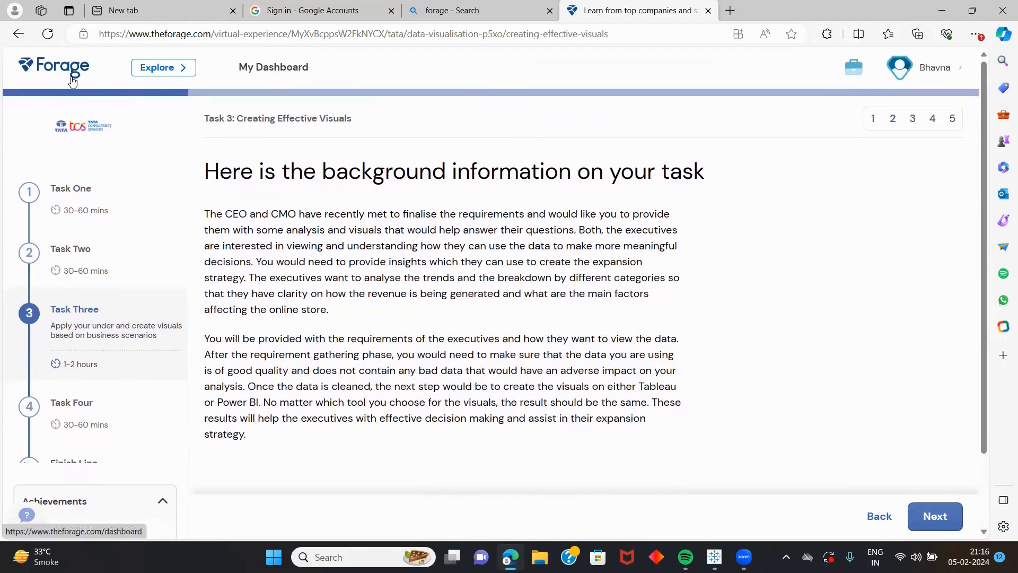
pyautogui.click(158, 68)
pyautogui.click(665, 204)
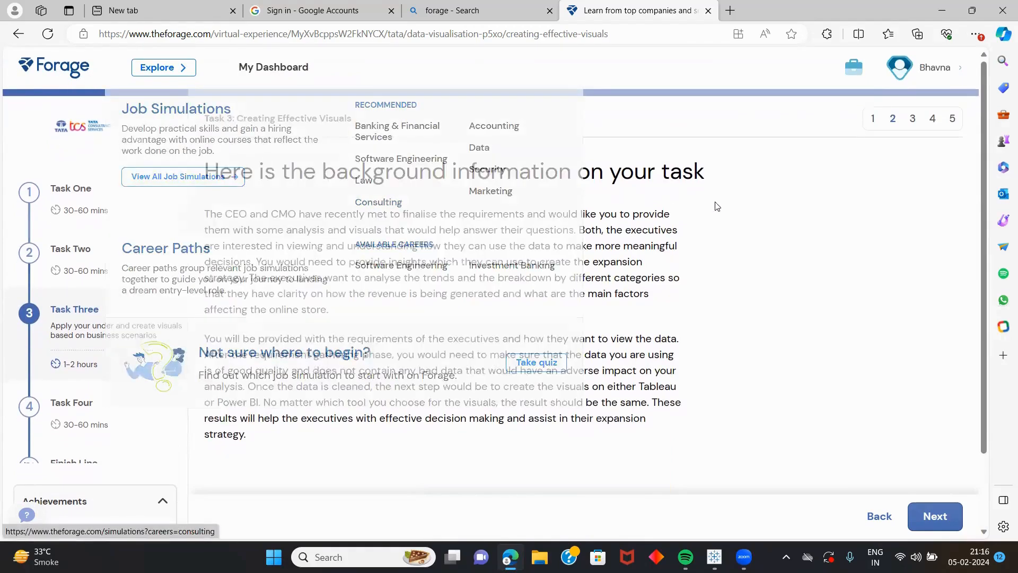
pyautogui.scroll(-1, 493, 183)
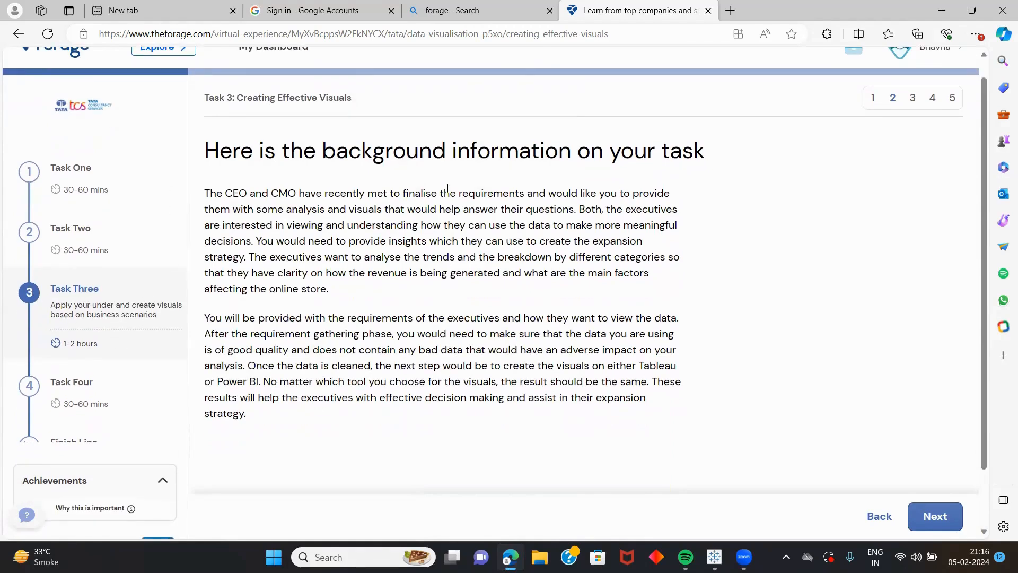
pyautogui.scroll(-2, 447, 188)
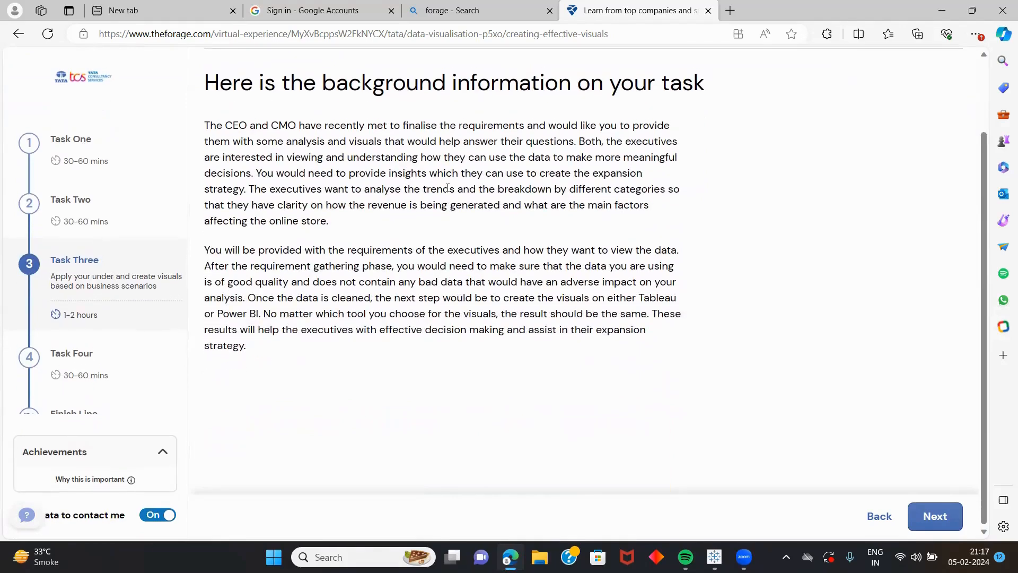
pyautogui.scroll(2, 477, 212)
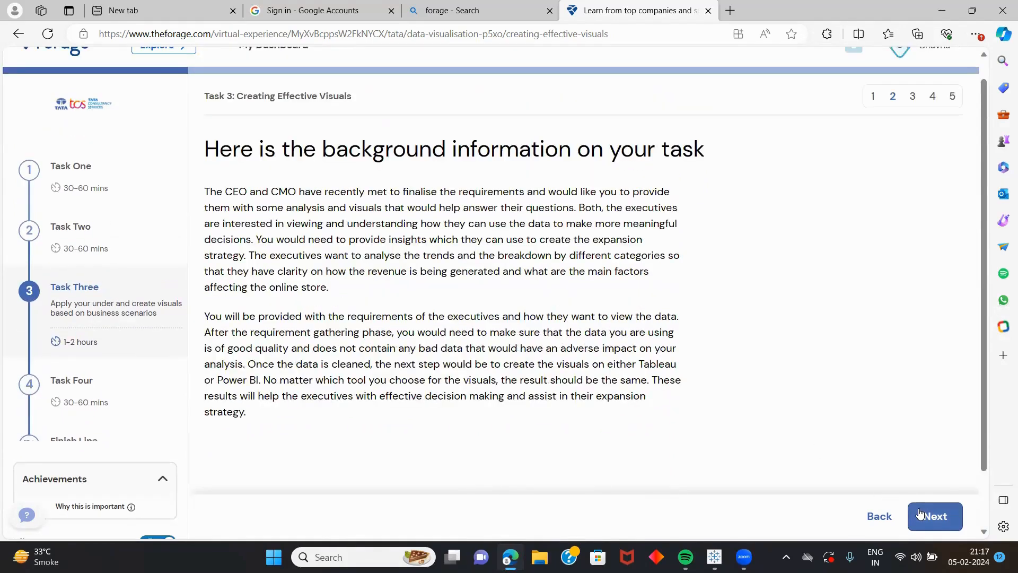
# Go to the "Here is your task" page of Task 3 and look through the brief down to its downloadable resources
pyautogui.click(920, 513)
pyautogui.click(920, 513)
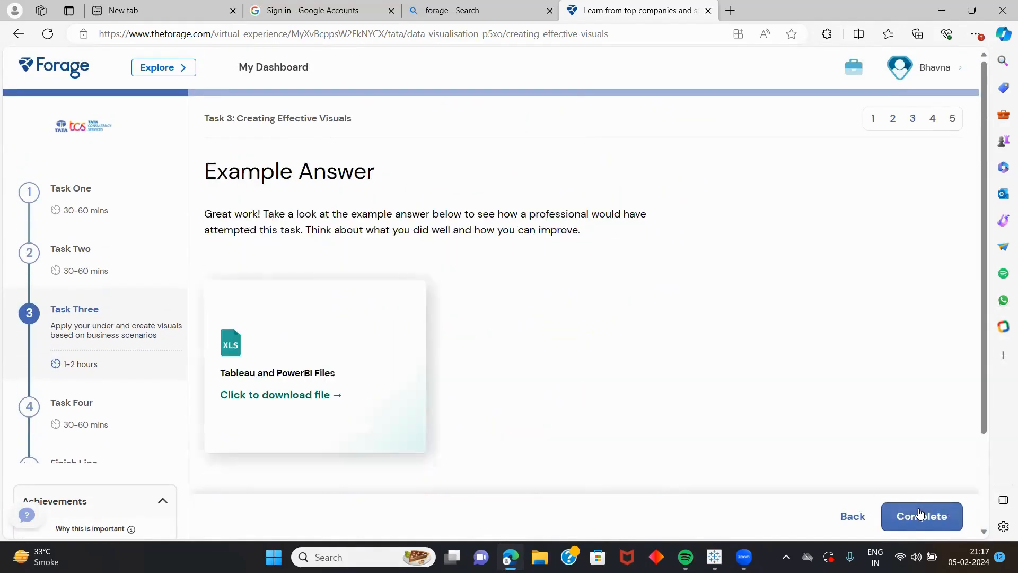
pyautogui.click(851, 525)
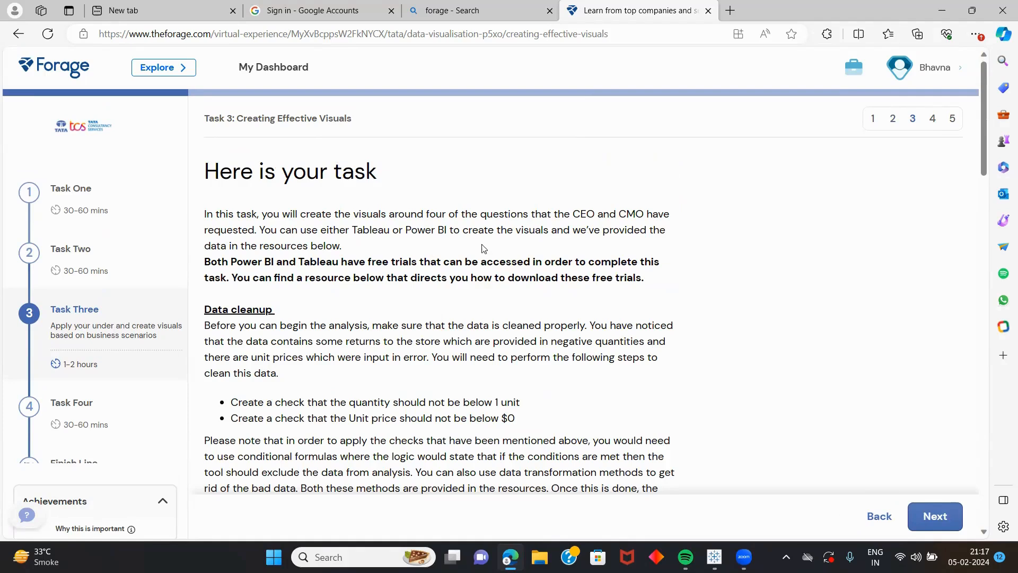
pyautogui.scroll(-12, 580, 276)
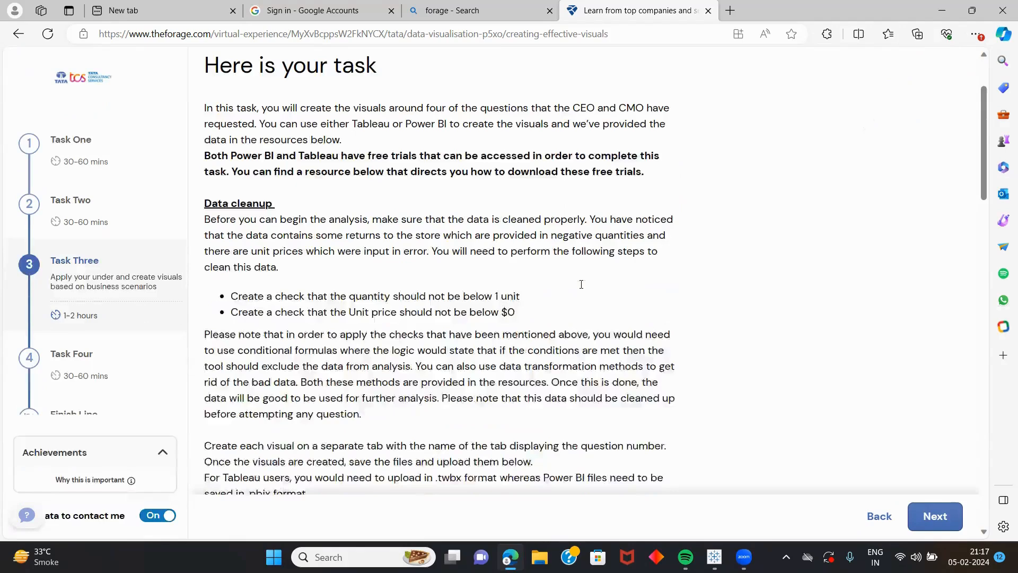
pyautogui.scroll(-6, 581, 285)
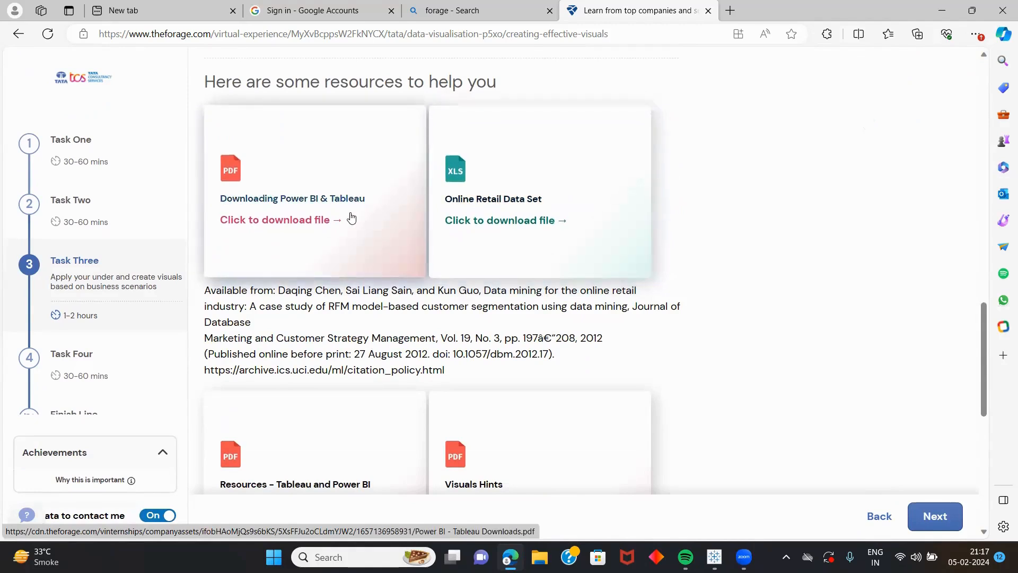
# Download the Online Retail Data Set from the task resources and save it as "Online Retail Data Set-3"
pyautogui.click(512, 219)
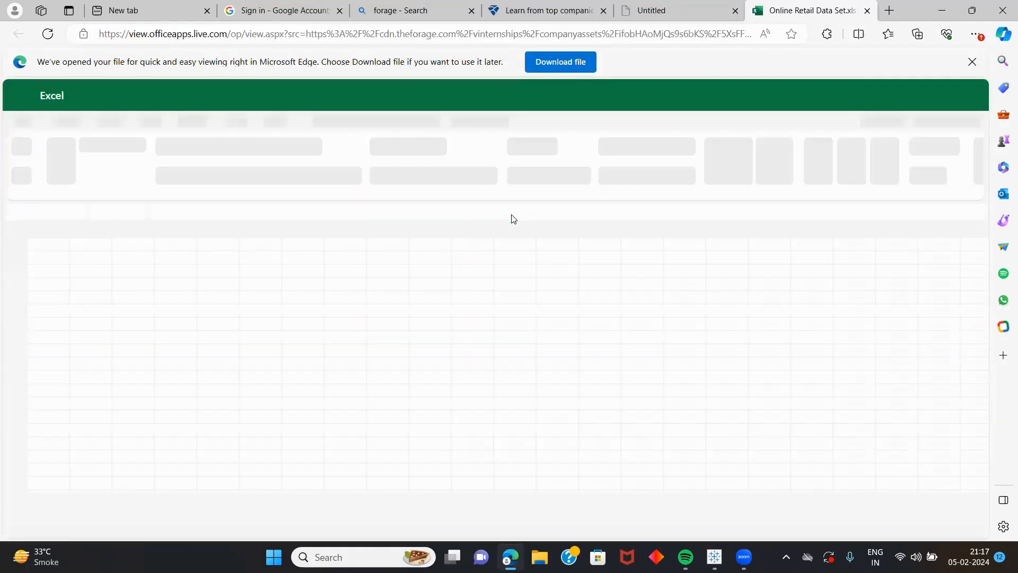
pyautogui.click(545, 62)
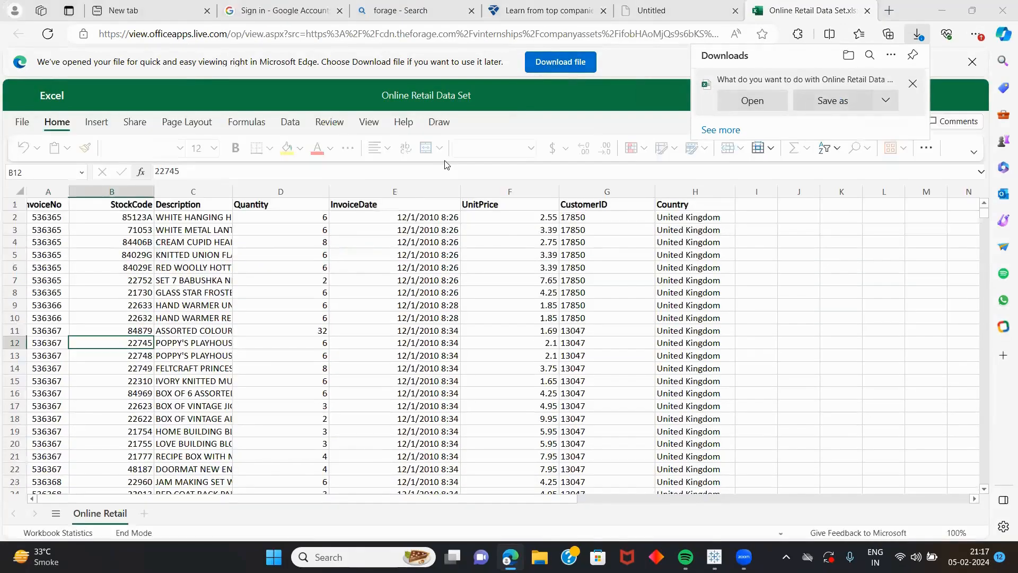
pyautogui.click(834, 99)
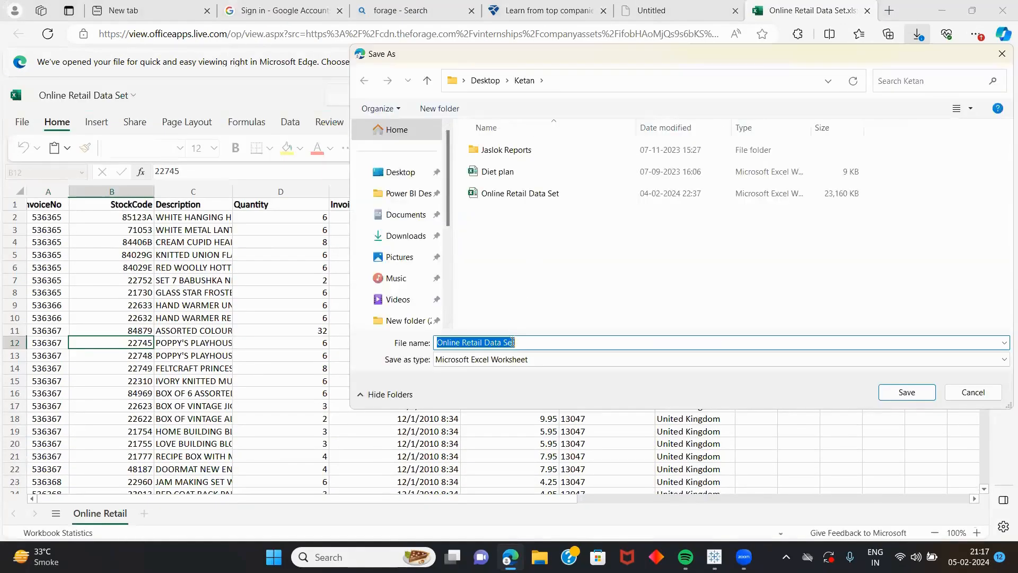
pyautogui.click(529, 340)
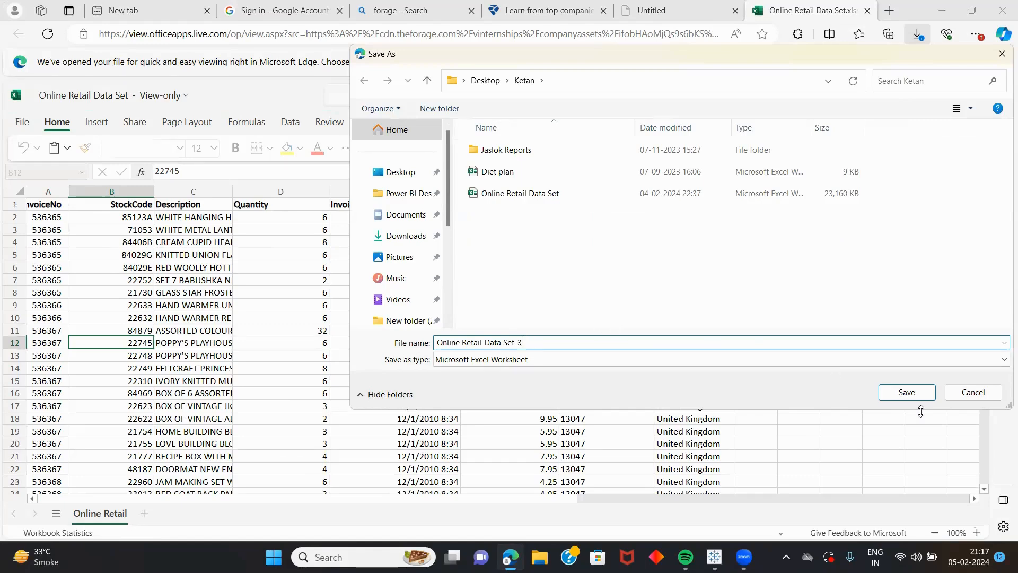
pyautogui.click(907, 392)
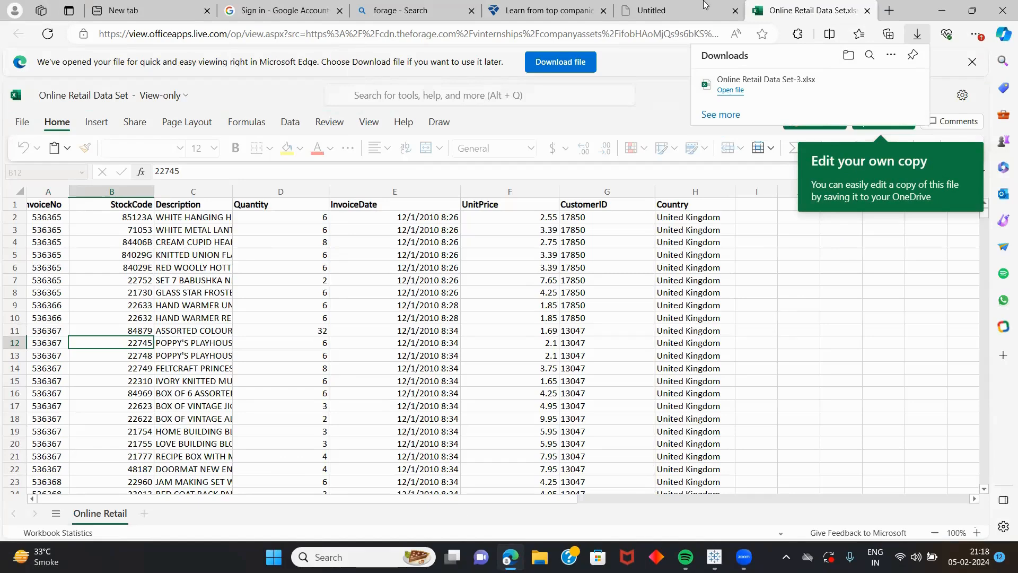
# Return to the Forage task page and review the data cleanup requirements and Questions 1 to 4
pyautogui.click(533, 8)
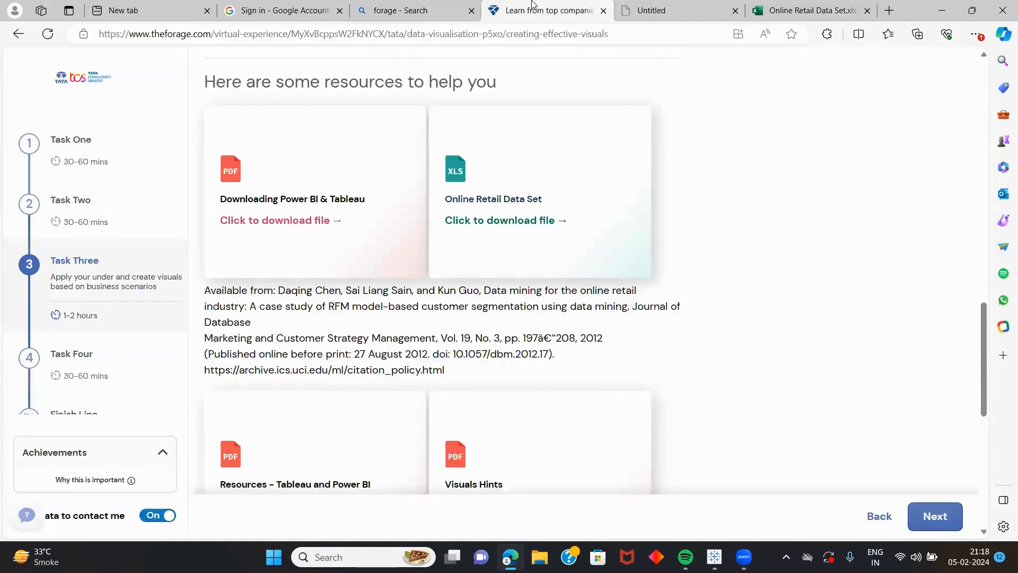
pyautogui.scroll(6, 564, 243)
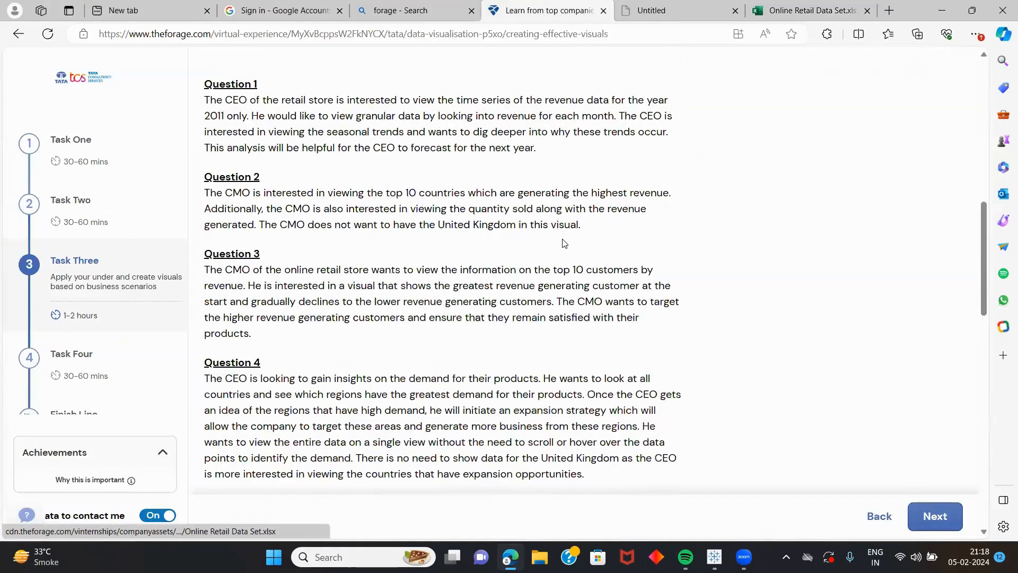
pyautogui.scroll(5, 563, 243)
pyautogui.scroll(3, 564, 243)
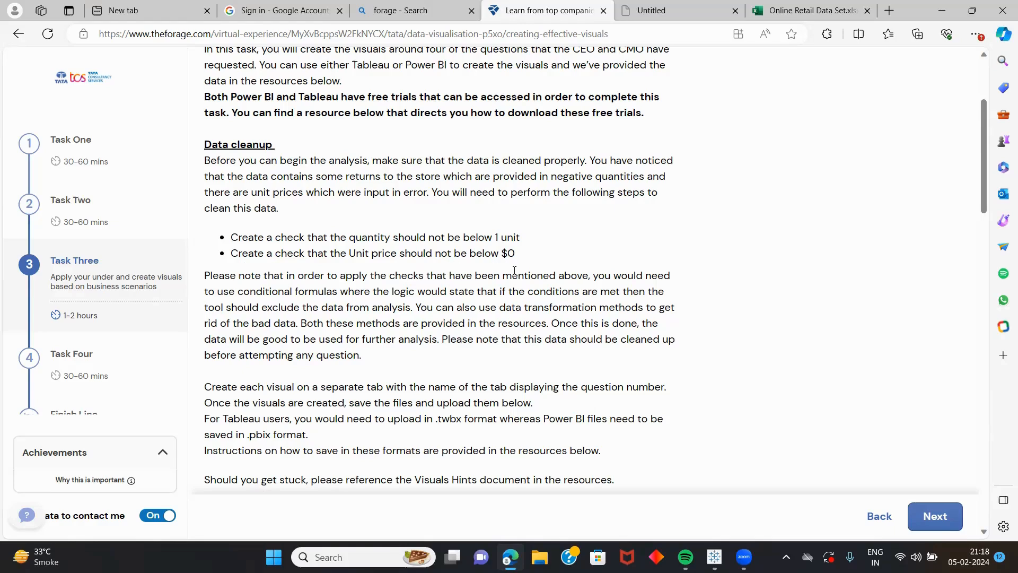
pyautogui.scroll(-3, 514, 270)
pyautogui.scroll(4, 514, 270)
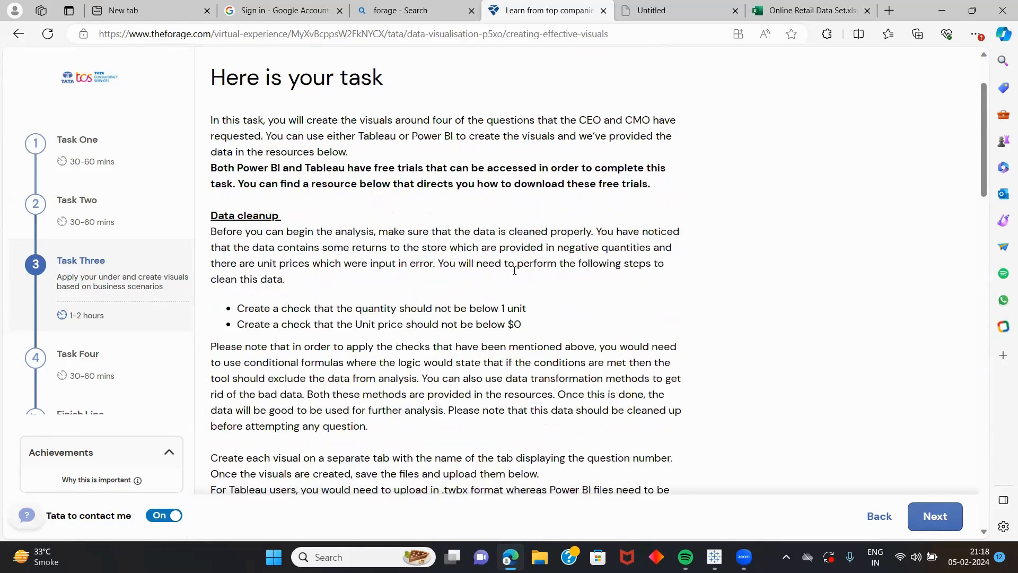
pyautogui.scroll(-1, 514, 270)
pyautogui.scroll(-5, 514, 273)
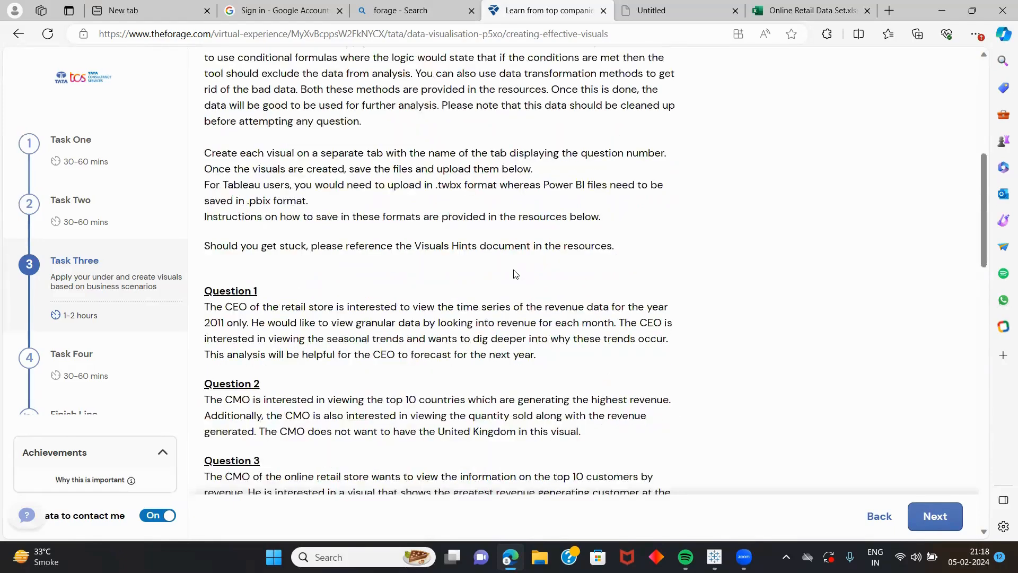
pyautogui.scroll(-1, 515, 274)
pyautogui.scroll(-2, 552, 212)
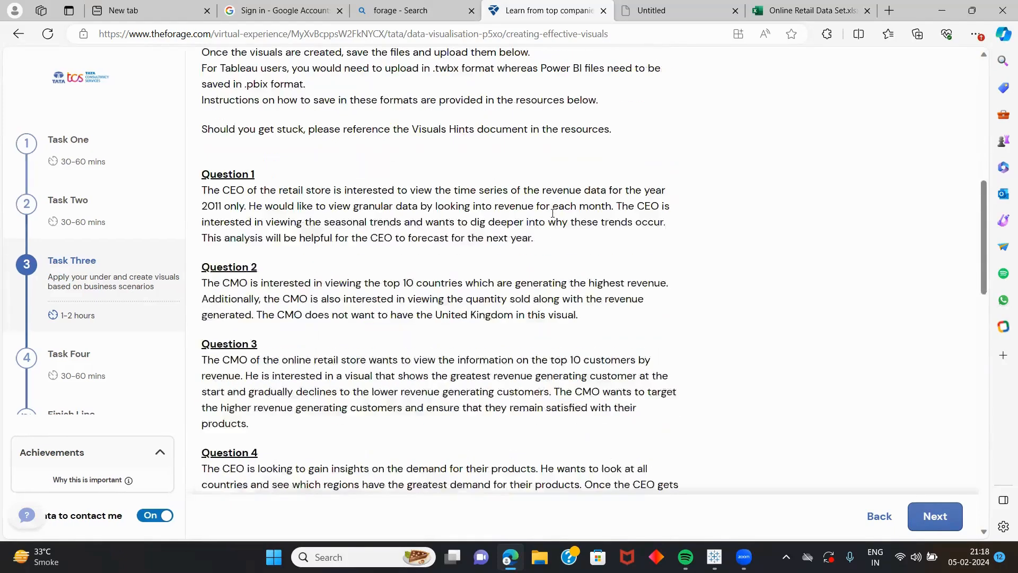
pyautogui.scroll(-10, 552, 212)
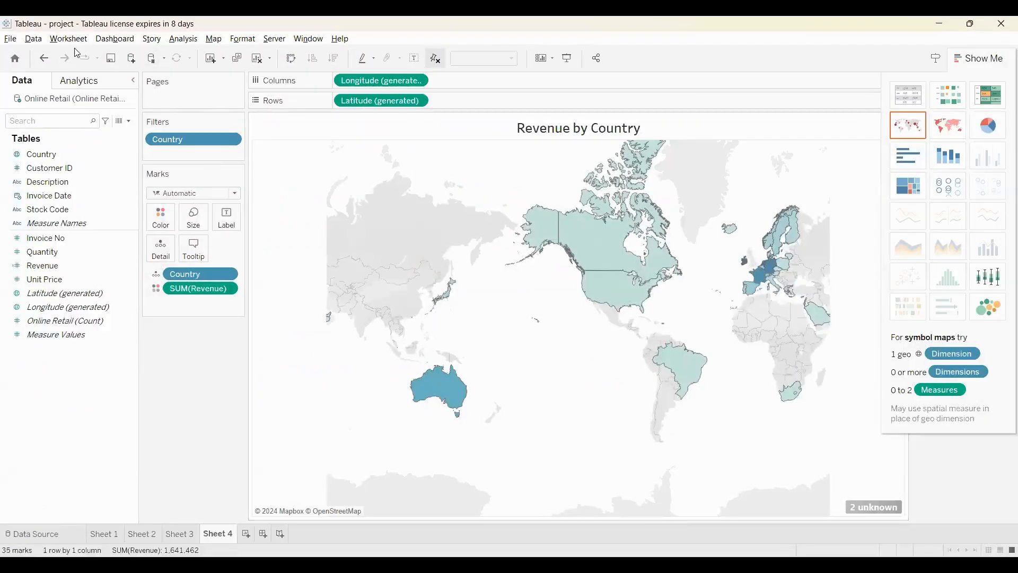
pyautogui.click(8, 42)
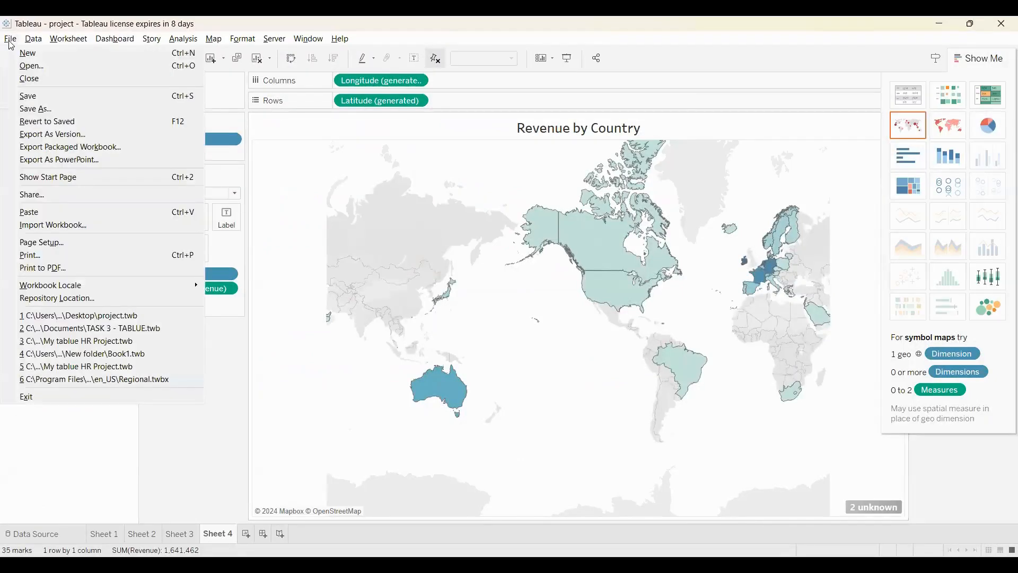
pyautogui.press('Escape')
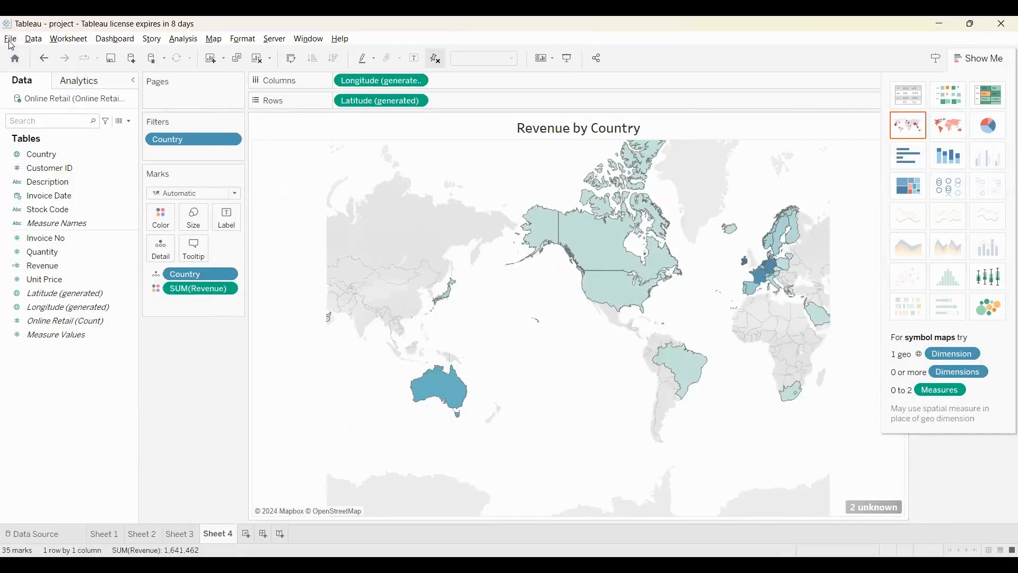
pyautogui.click(10, 40)
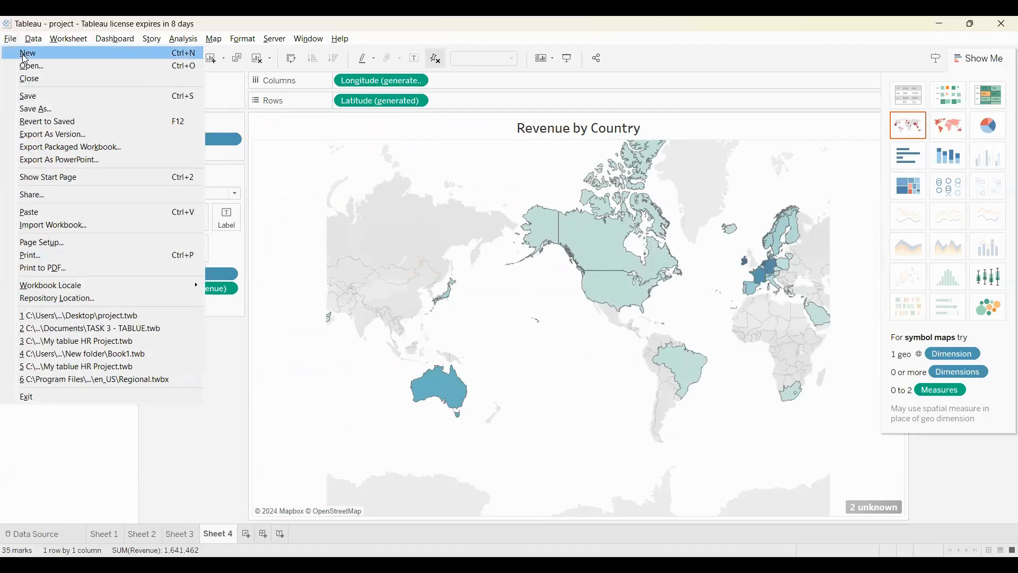
pyautogui.press('Escape')
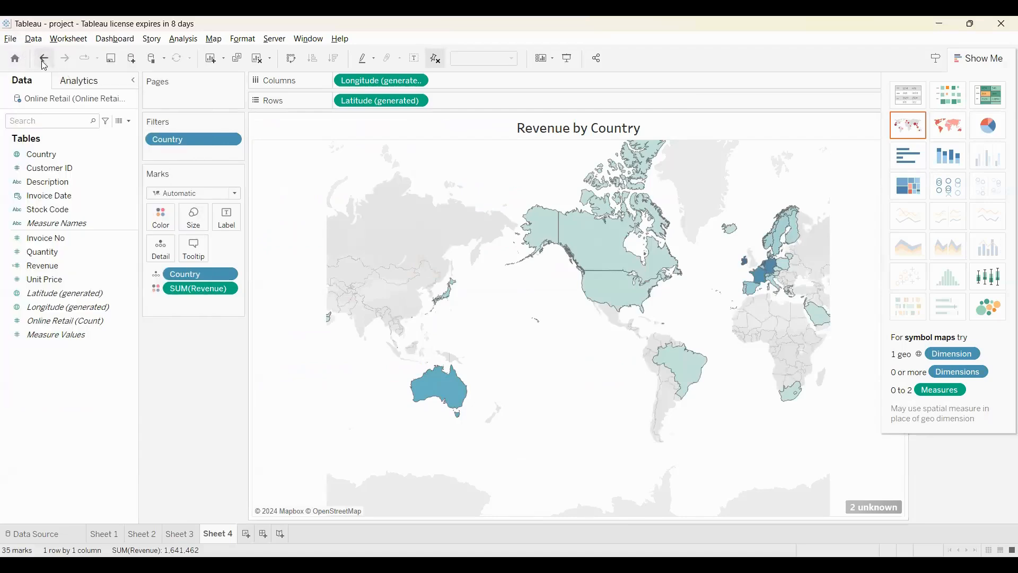
pyautogui.click(10, 40)
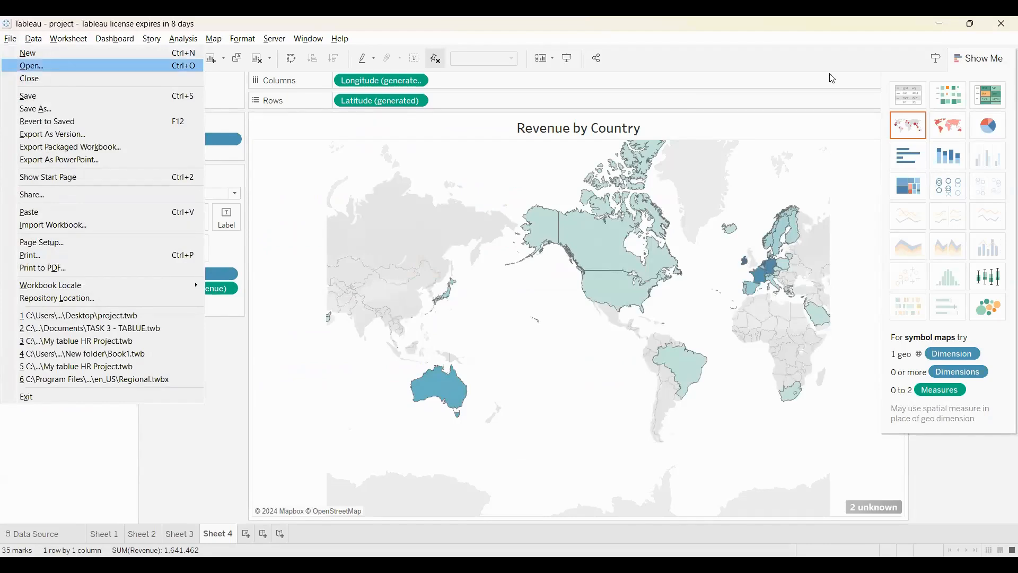
pyautogui.hotkey('alt', 'w')
# Close the "project" workbook in Tableau and save its changes
pyautogui.click(1002, 26)
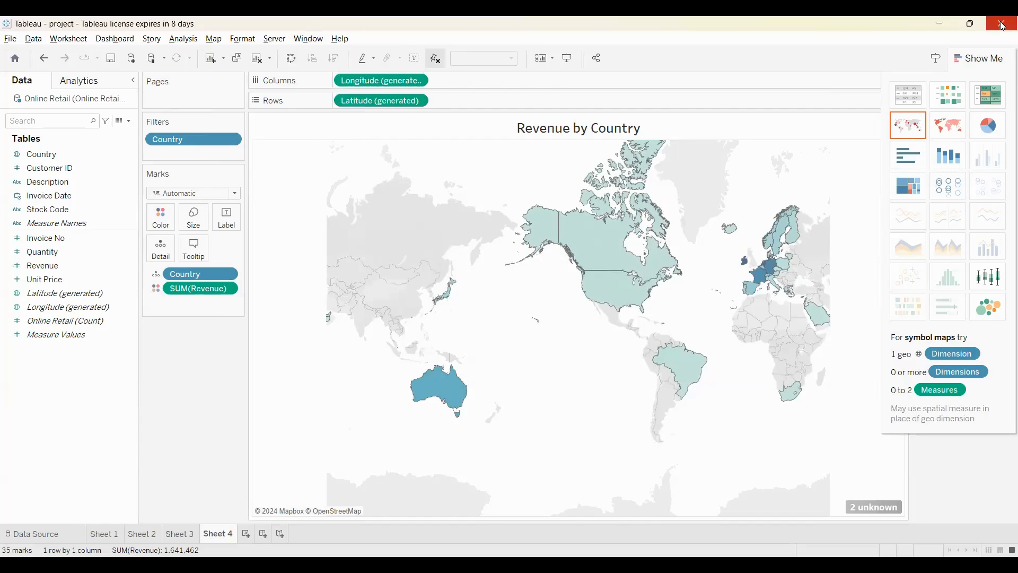
pyautogui.click(1001, 24)
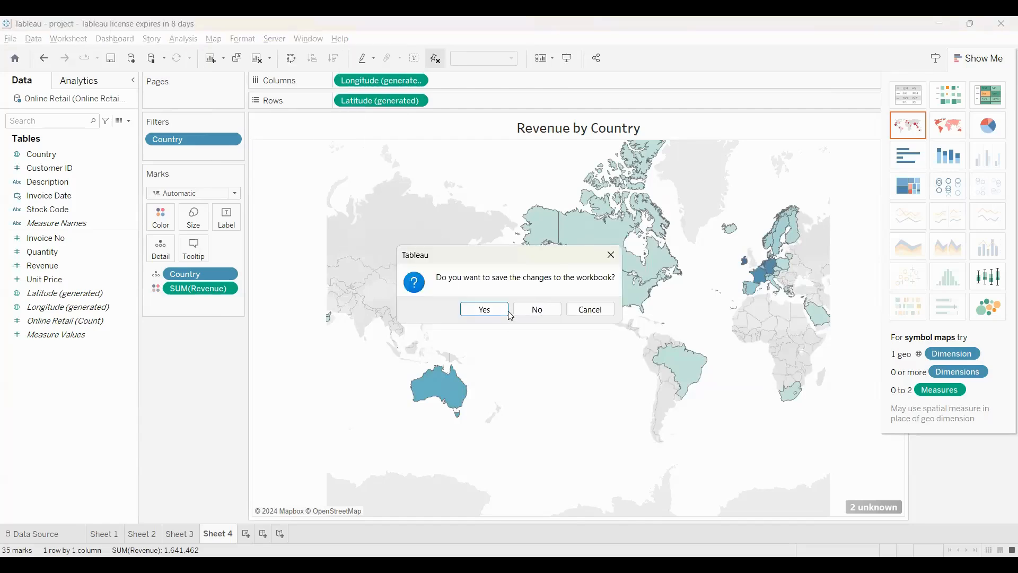
pyautogui.click(484, 309)
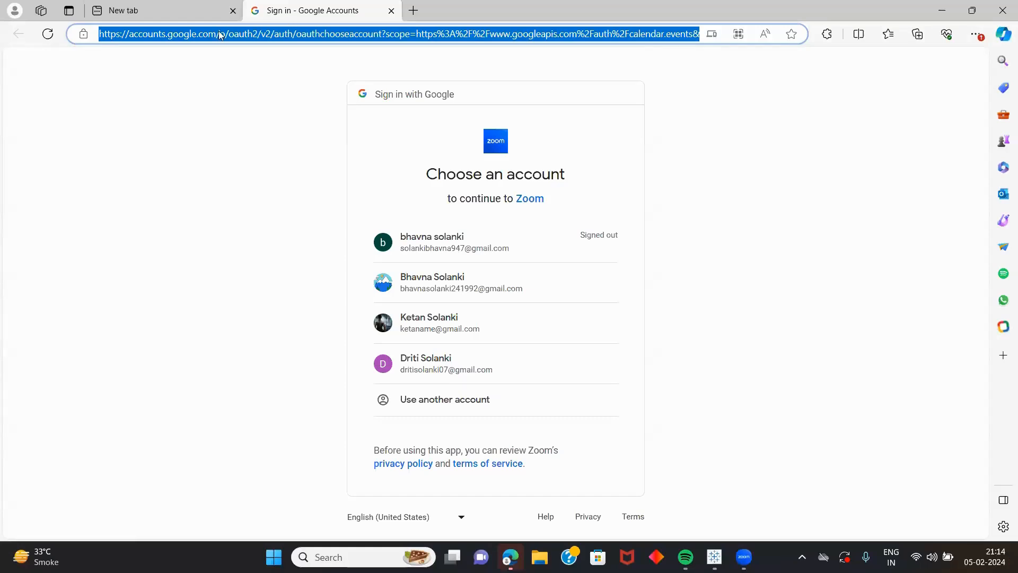
# Find the Forage website with a web search for "forage" in a new browser tab and open its login page
pyautogui.click(413, 11)
pyautogui.write('f')
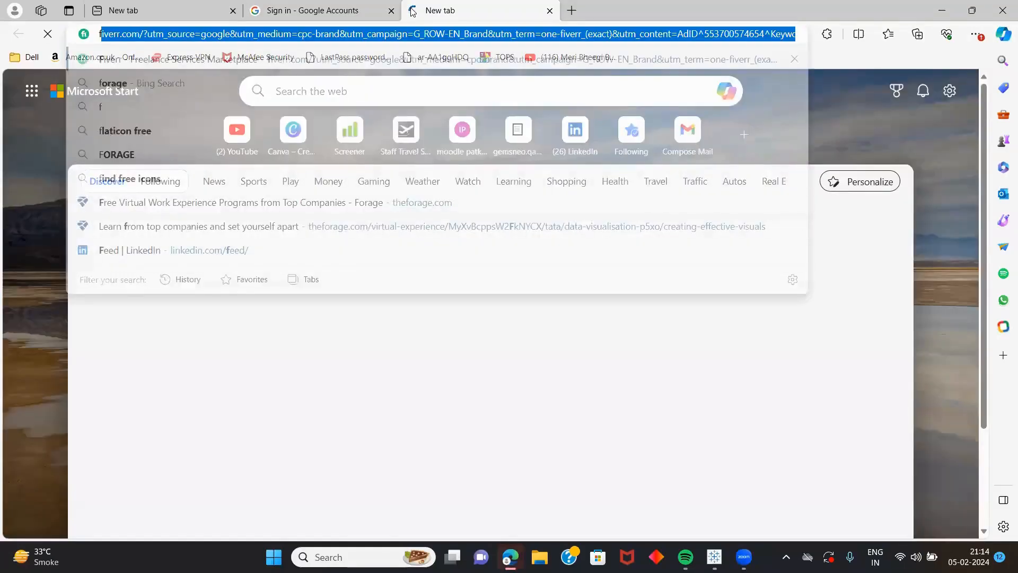
pyautogui.write('orag')
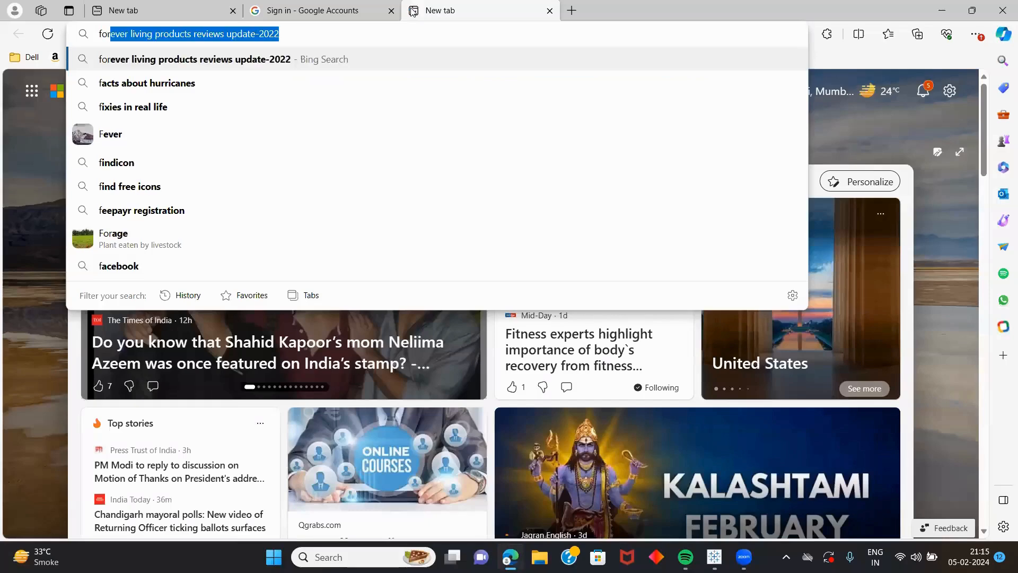
pyautogui.write('e')
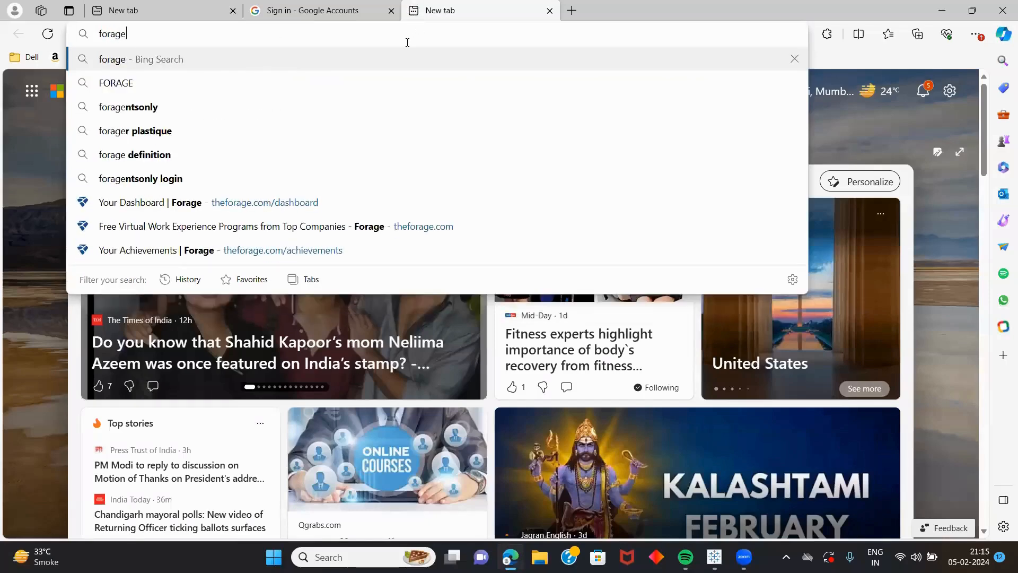
pyautogui.click(400, 58)
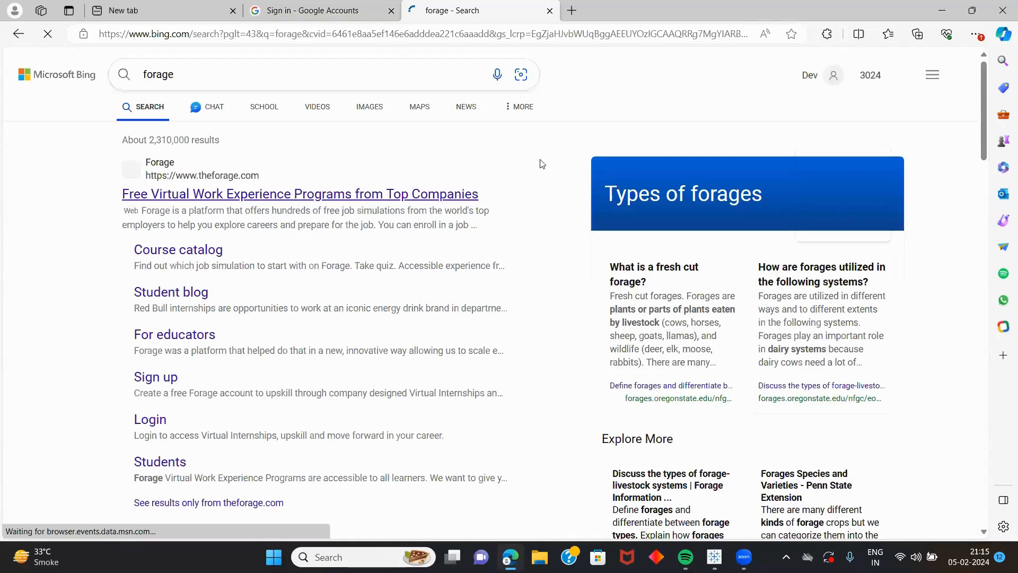
pyautogui.click(283, 196)
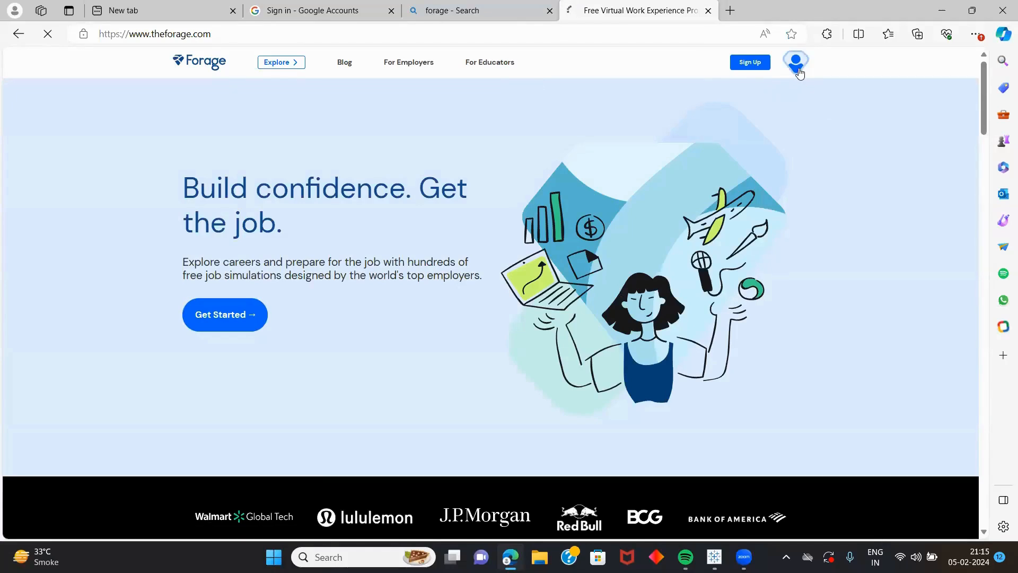
pyautogui.click(798, 65)
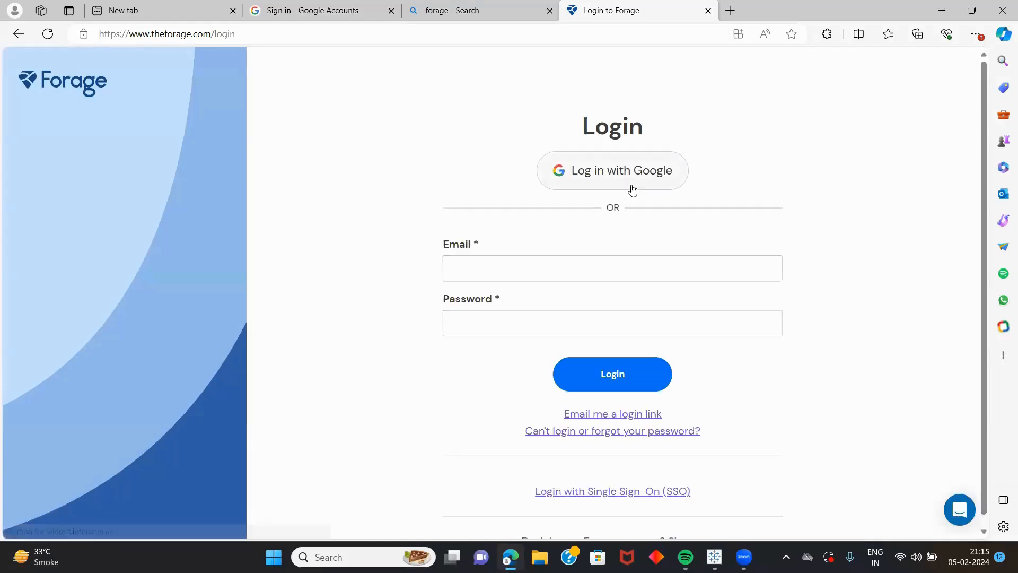
# Log in to Forage with the existing Google account and open the Achievements page
pyautogui.click(623, 174)
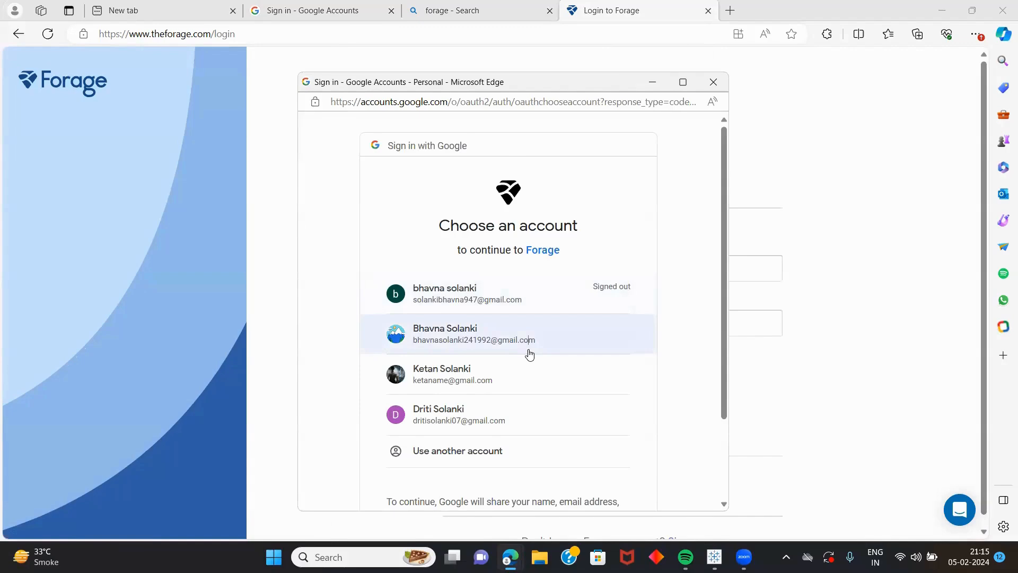
pyautogui.click(528, 352)
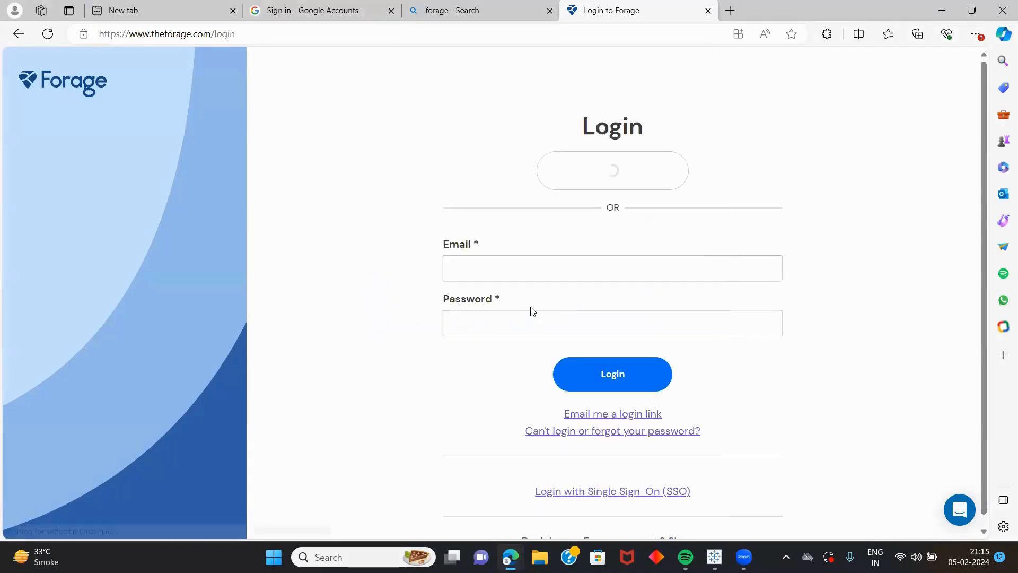
pyautogui.click(836, 63)
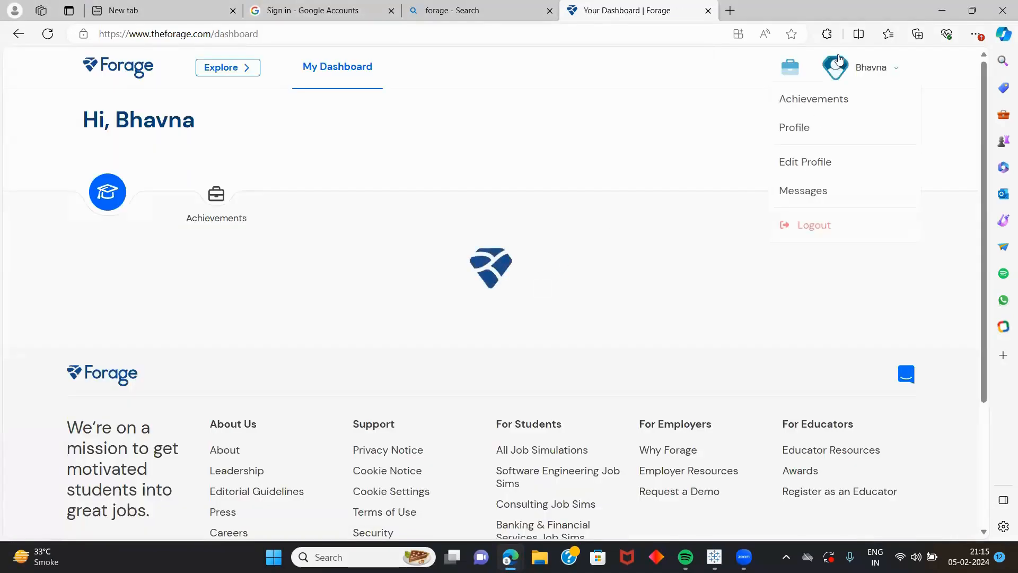
pyautogui.click(825, 101)
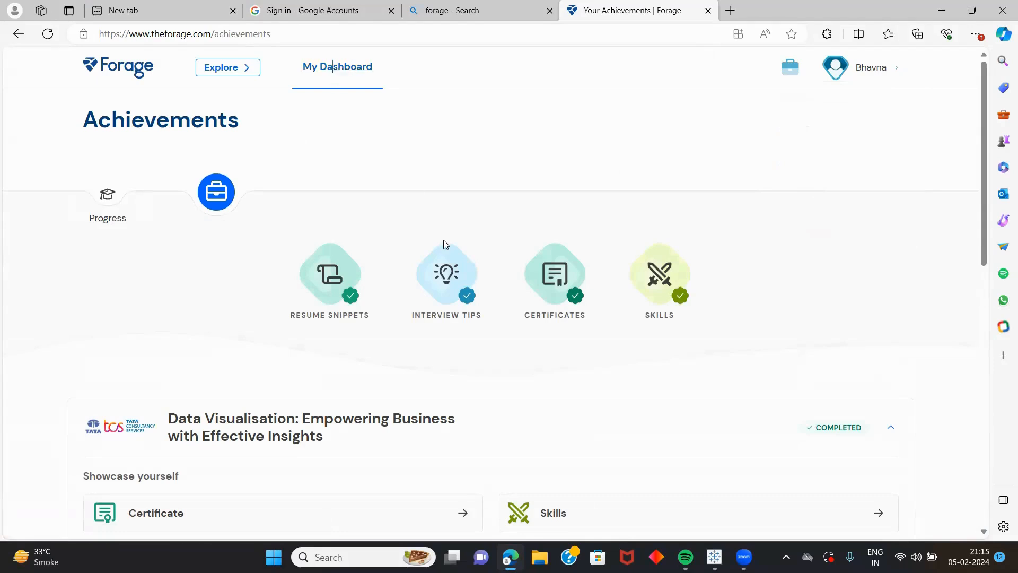
# Look through the achievements of the Data Visualisation: Empowering Business with Effective Insights programme
pyautogui.scroll(-3, 443, 244)
pyautogui.click(416, 206)
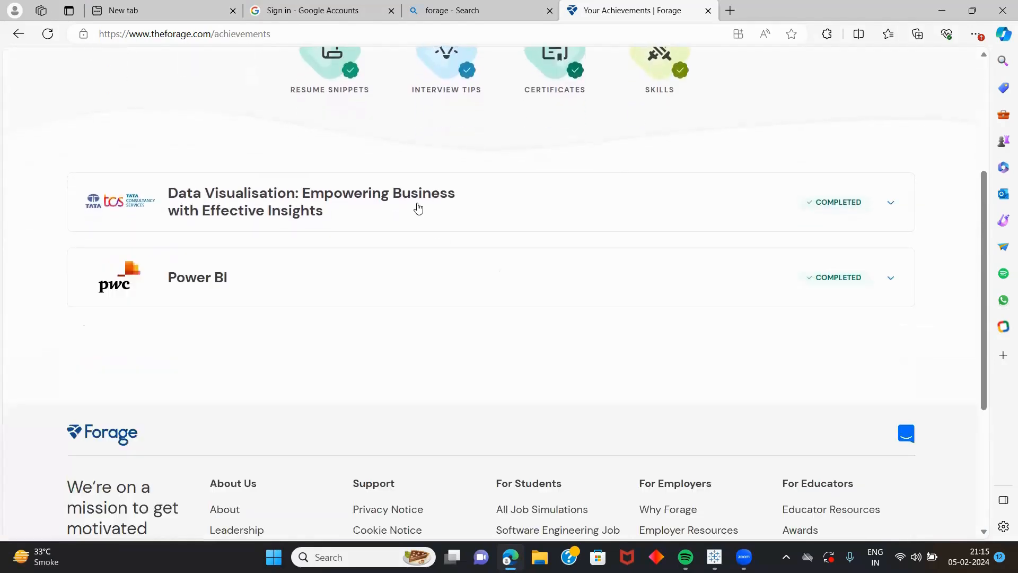
pyautogui.click(397, 188)
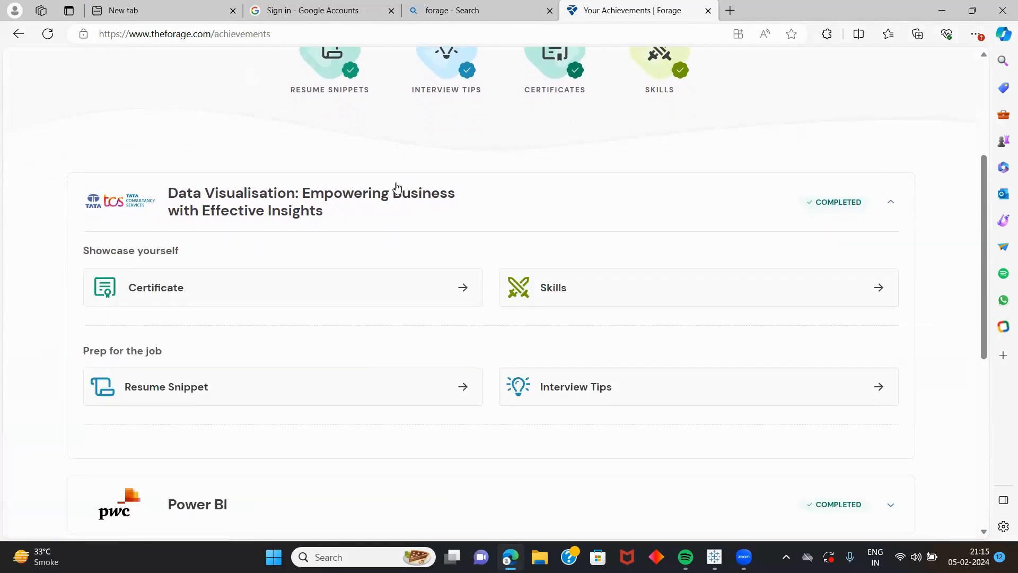
pyautogui.scroll(-1, 397, 188)
pyautogui.click(421, 170)
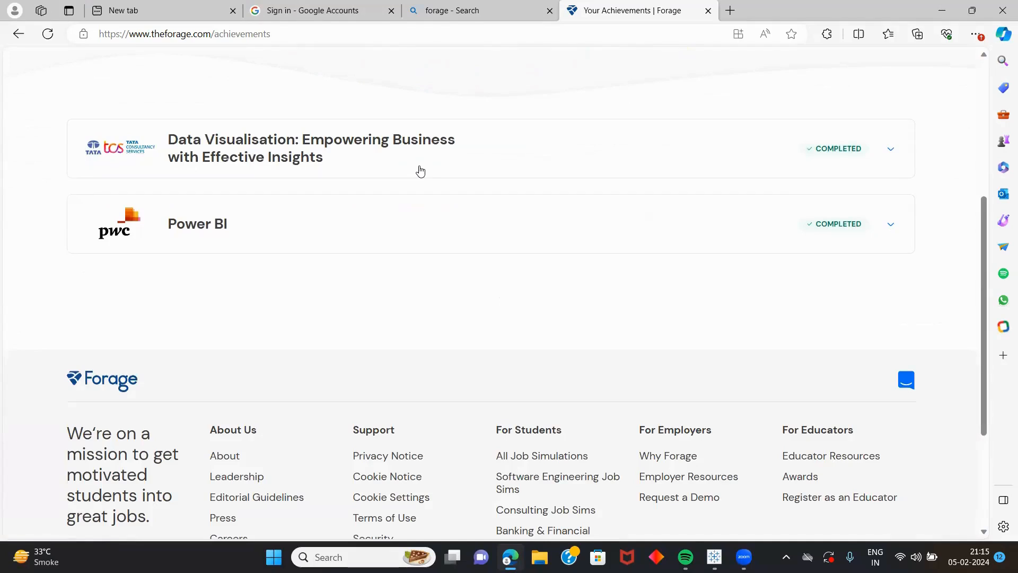
pyautogui.click(420, 170)
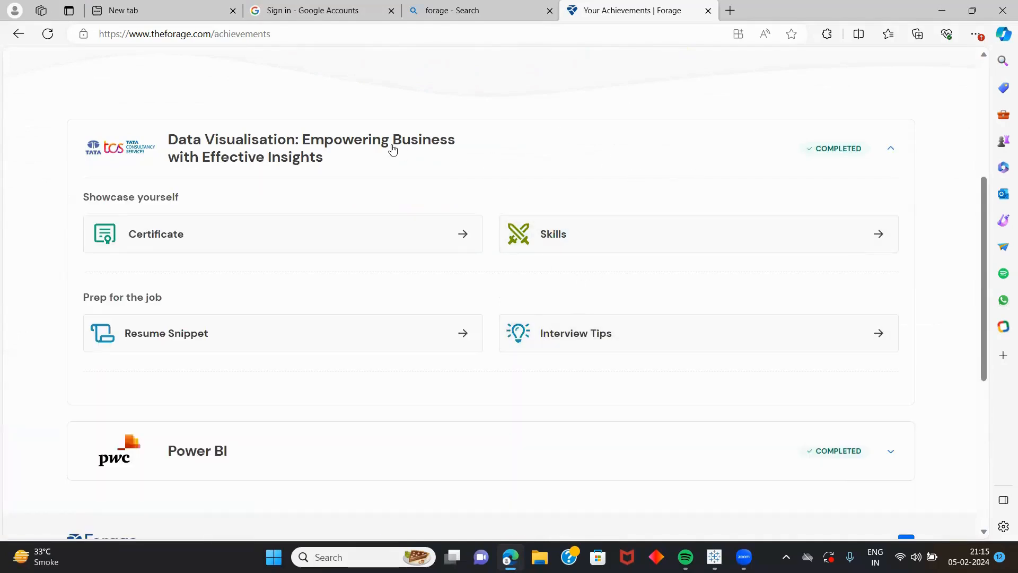
pyautogui.click(534, 165)
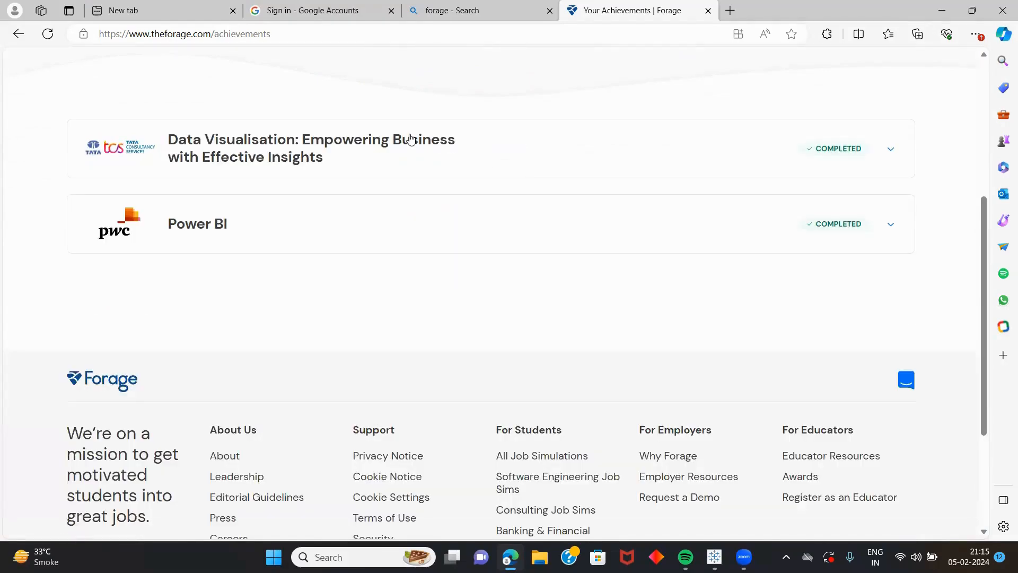
pyautogui.click(411, 139)
pyautogui.scroll(5, 648, 253)
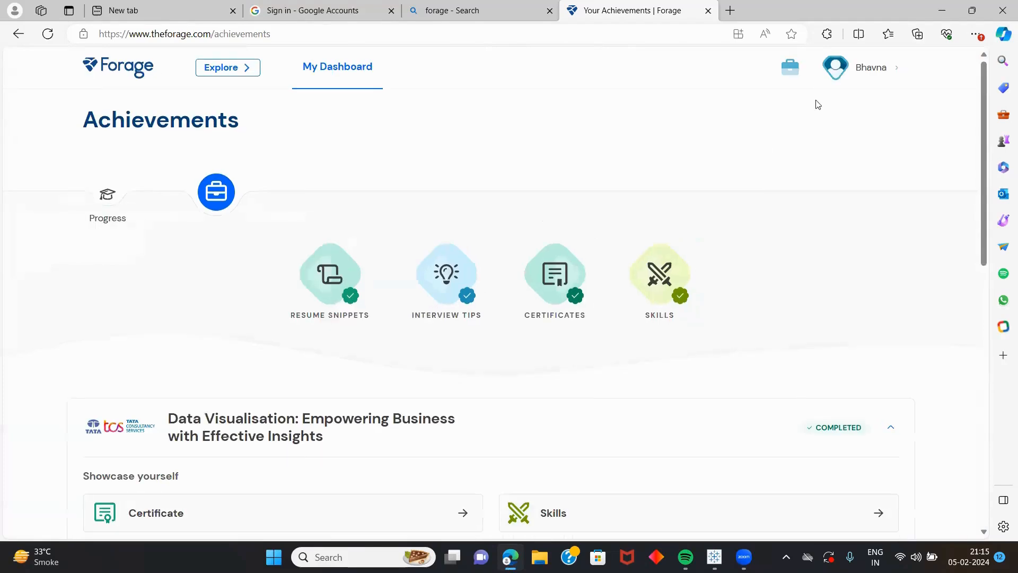
pyautogui.click(856, 74)
pyautogui.click(856, 74)
pyautogui.click(856, 73)
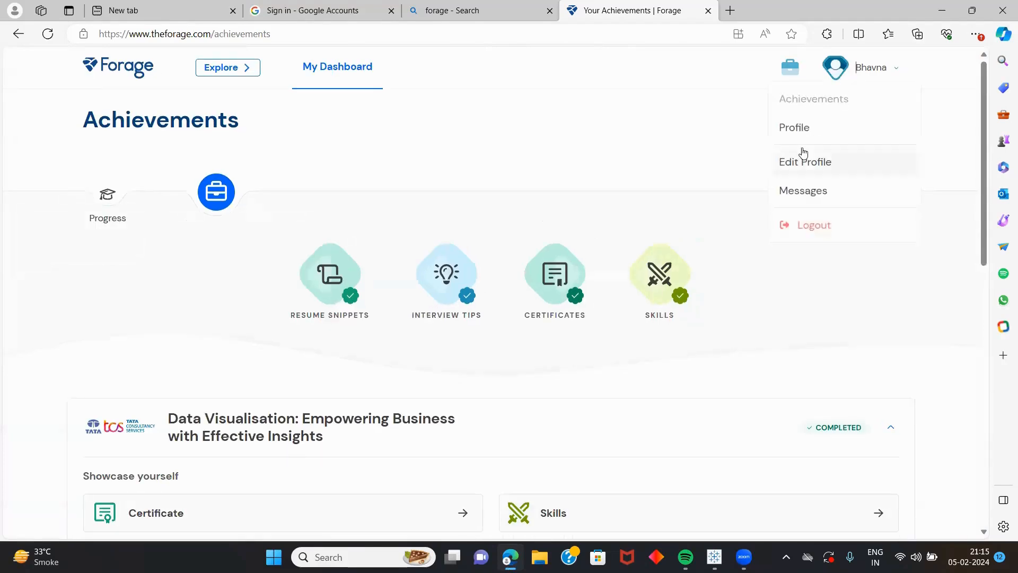
pyautogui.click(803, 130)
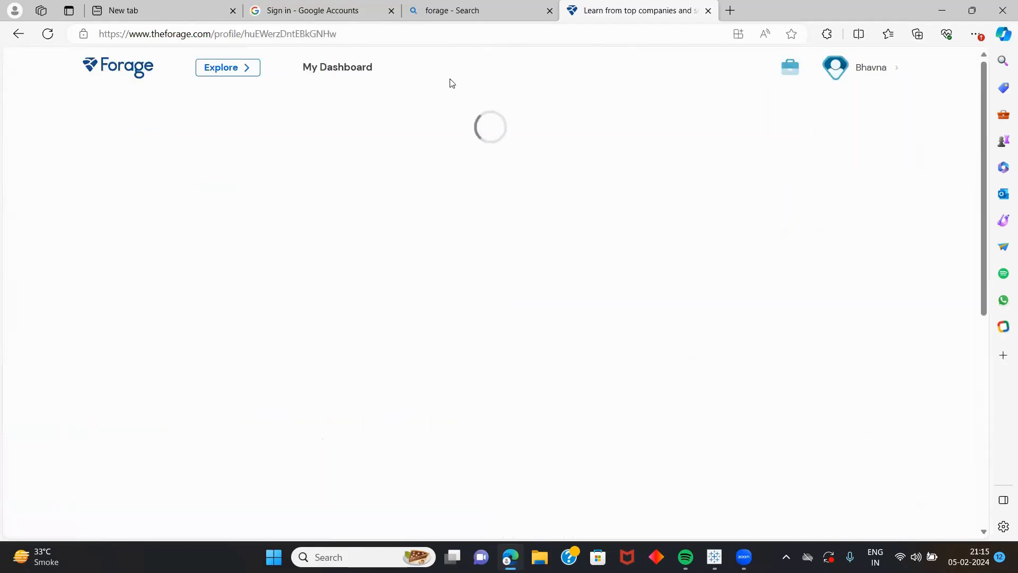
# Go to the dashboard and open Task 3: Creating Effective Visuals in the Tata Data Visualisation programme
pyautogui.click(362, 73)
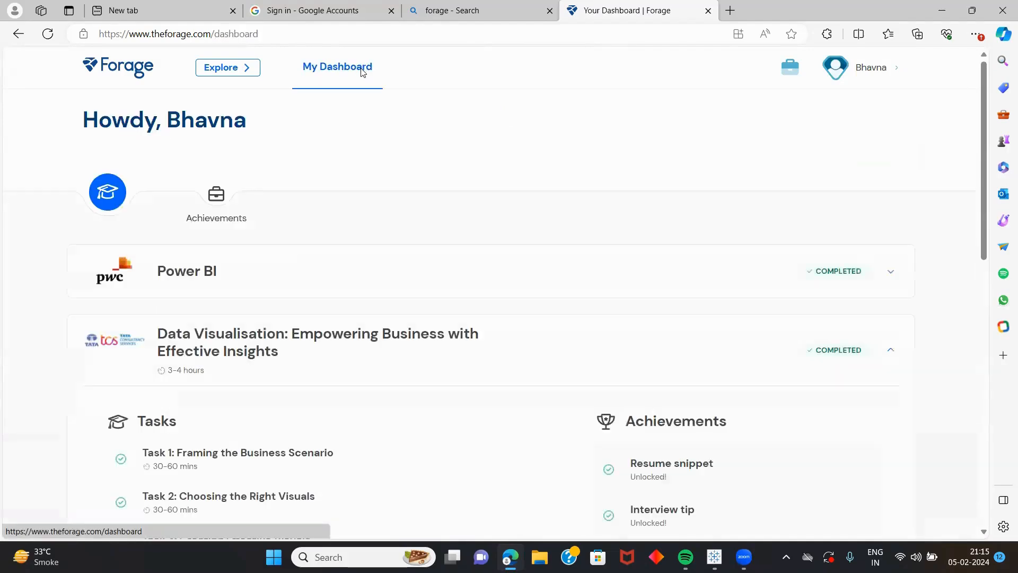
pyautogui.click(424, 343)
pyautogui.click(424, 344)
pyautogui.scroll(-2, 477, 412)
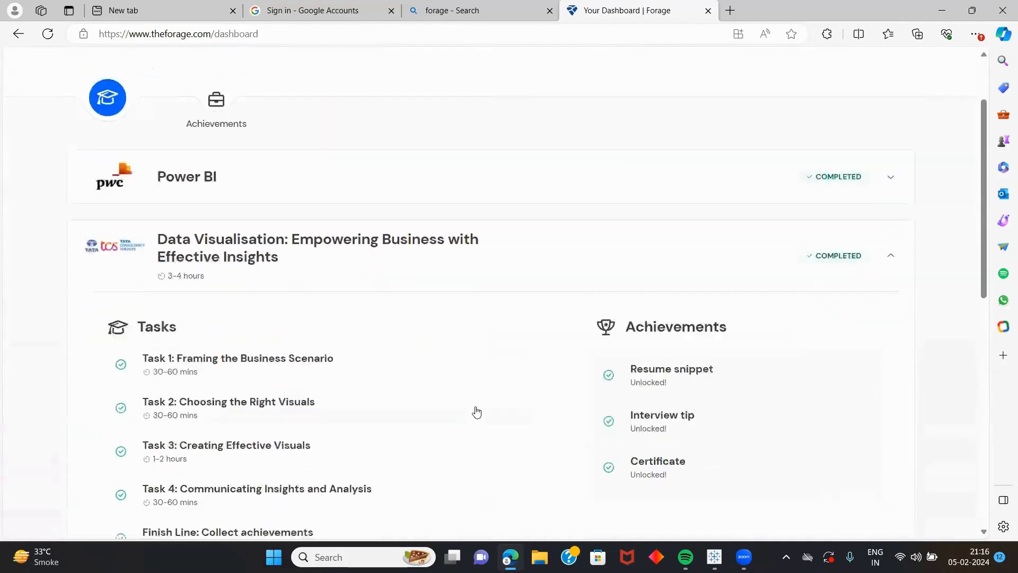
pyautogui.scroll(-3, 476, 412)
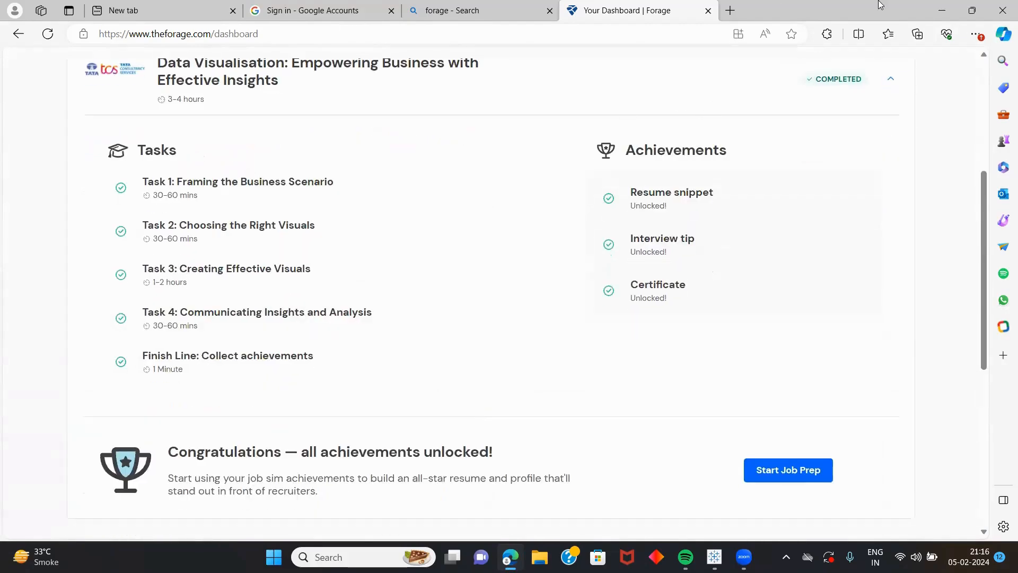
pyautogui.click(345, 286)
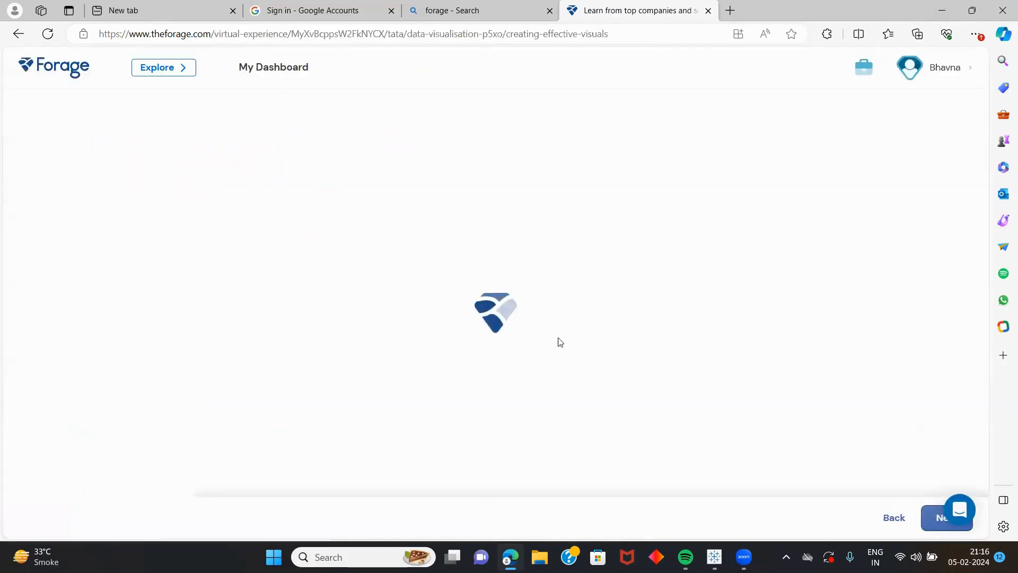
# Review the Task 3 overview, covering what is learned, what has to be done and the message from Tata
pyautogui.scroll(-2, 547, 370)
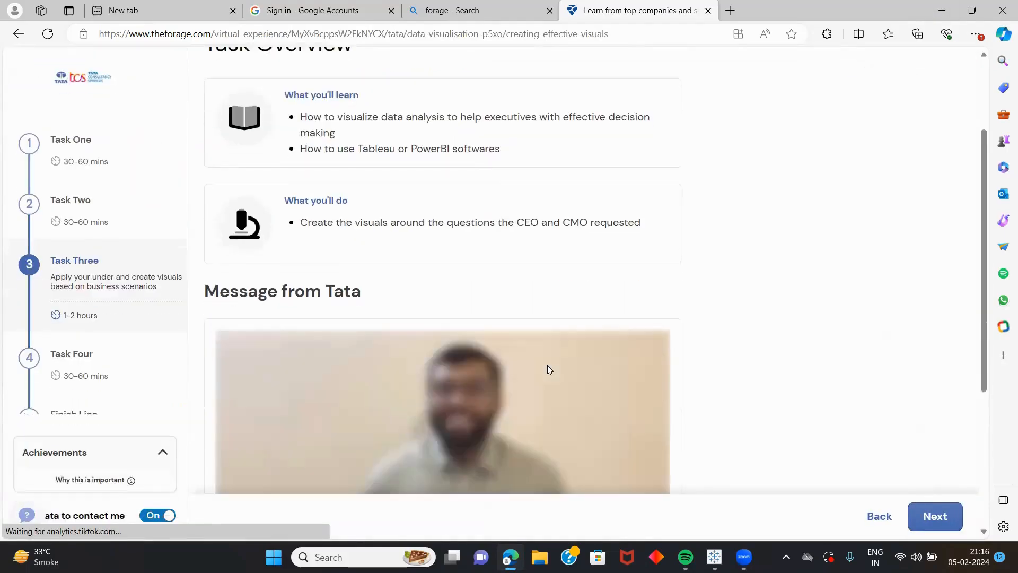
pyautogui.scroll(-4, 549, 369)
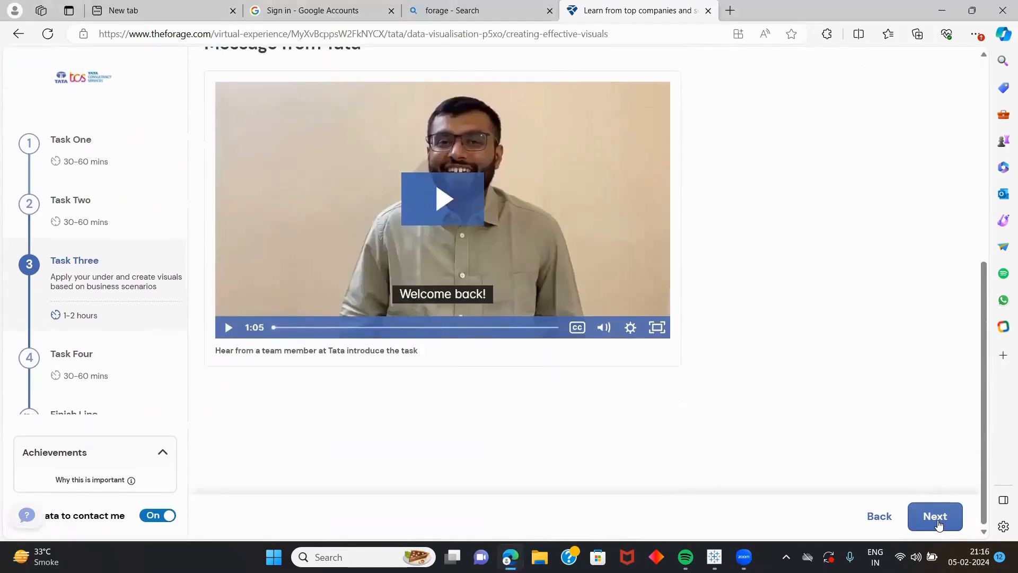
pyautogui.scroll(5, 938, 523)
pyautogui.scroll(1, 938, 523)
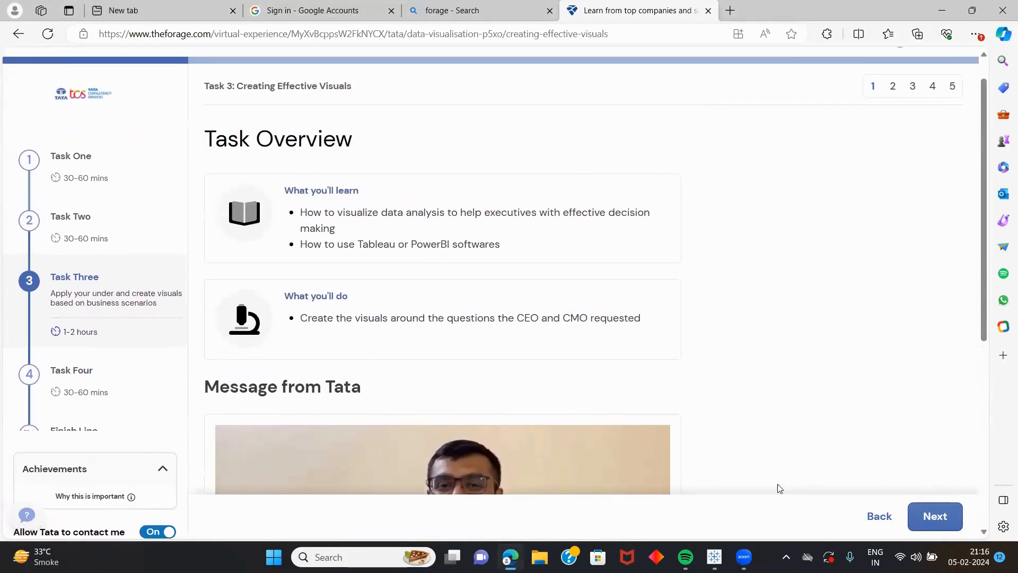
pyautogui.scroll(-4, 731, 369)
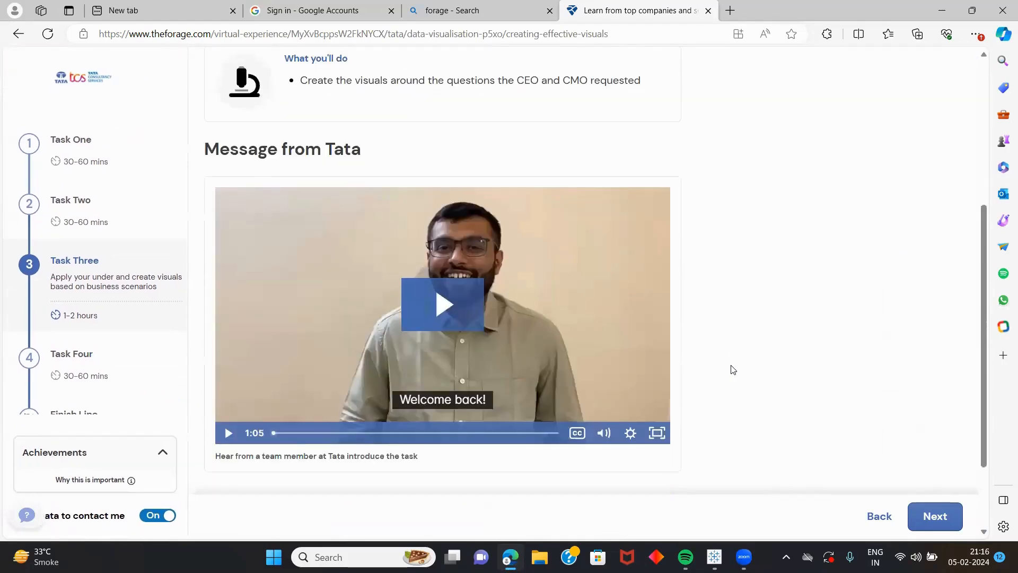
pyautogui.scroll(-1, 732, 369)
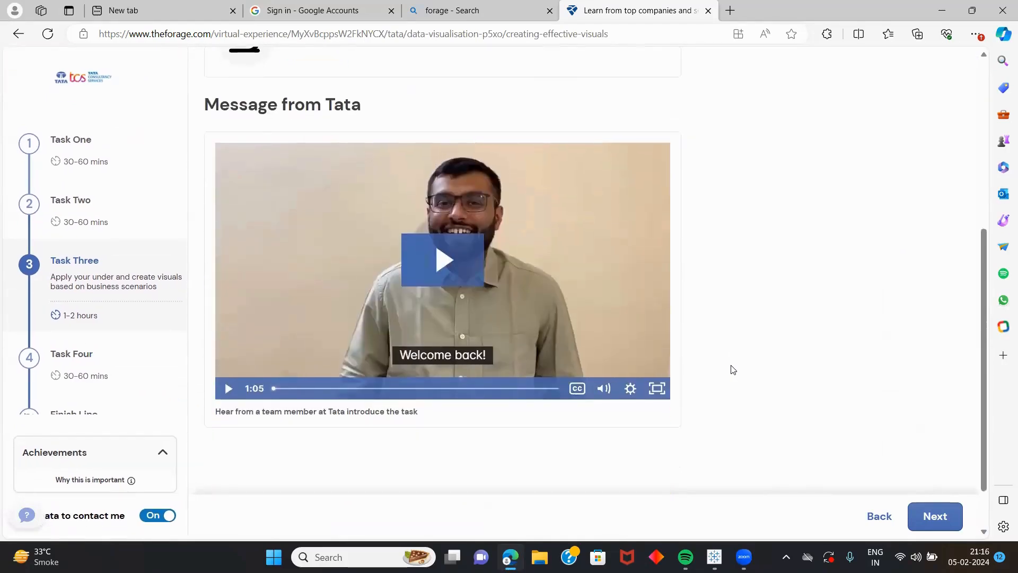
pyautogui.scroll(-1, 732, 370)
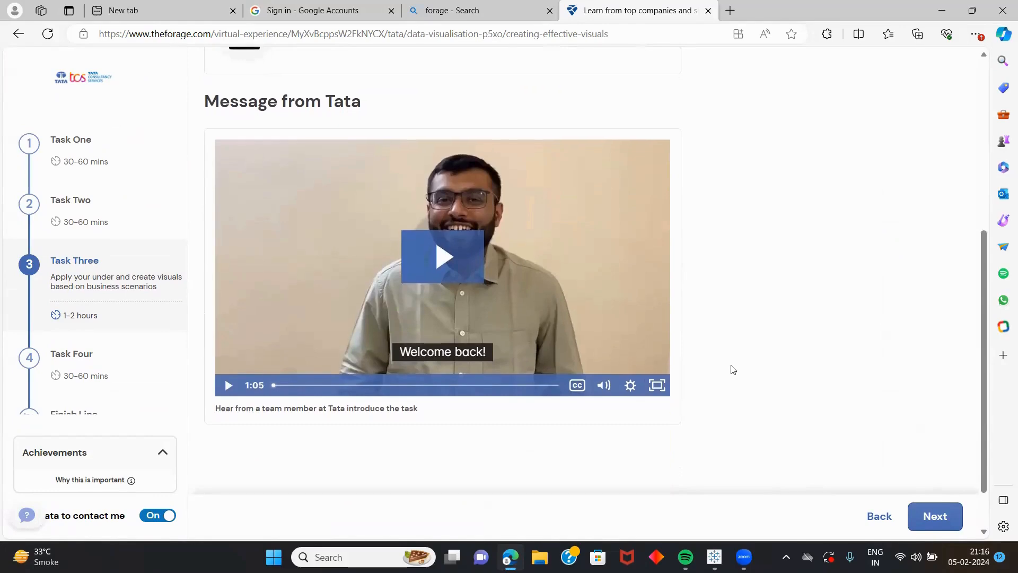
pyautogui.scroll(1, 732, 369)
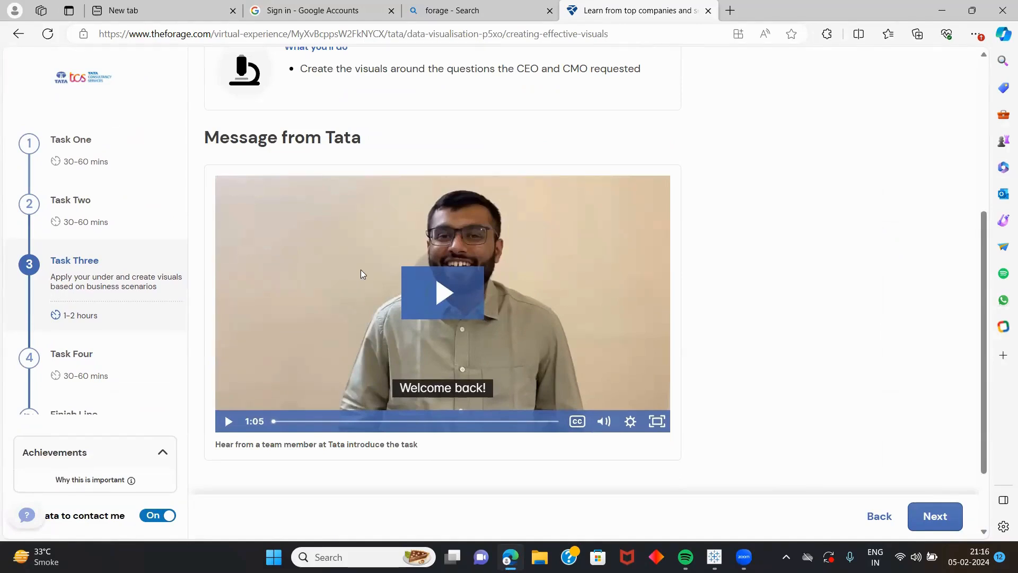
pyautogui.scroll(4, 361, 273)
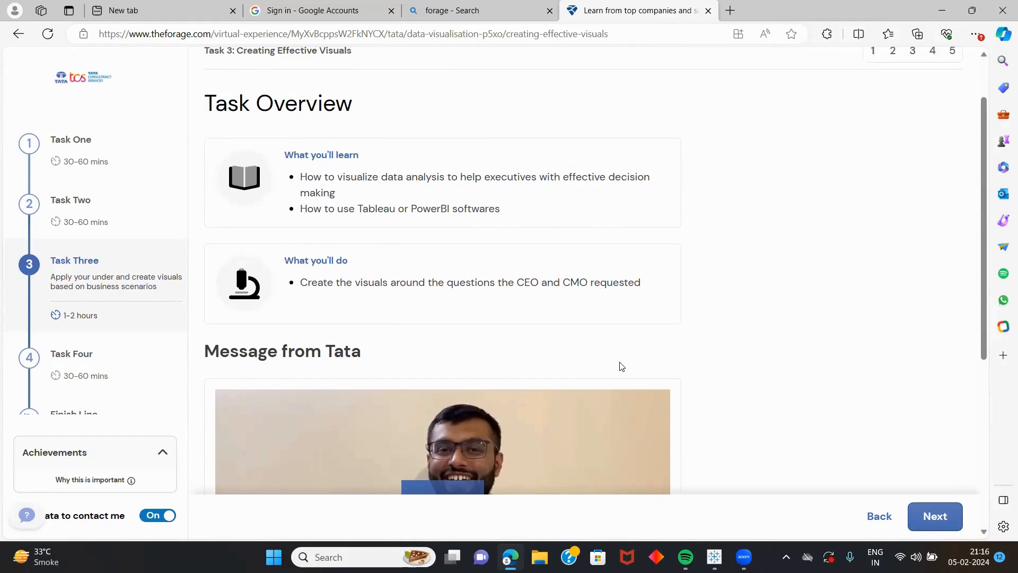
pyautogui.scroll(-3, 620, 361)
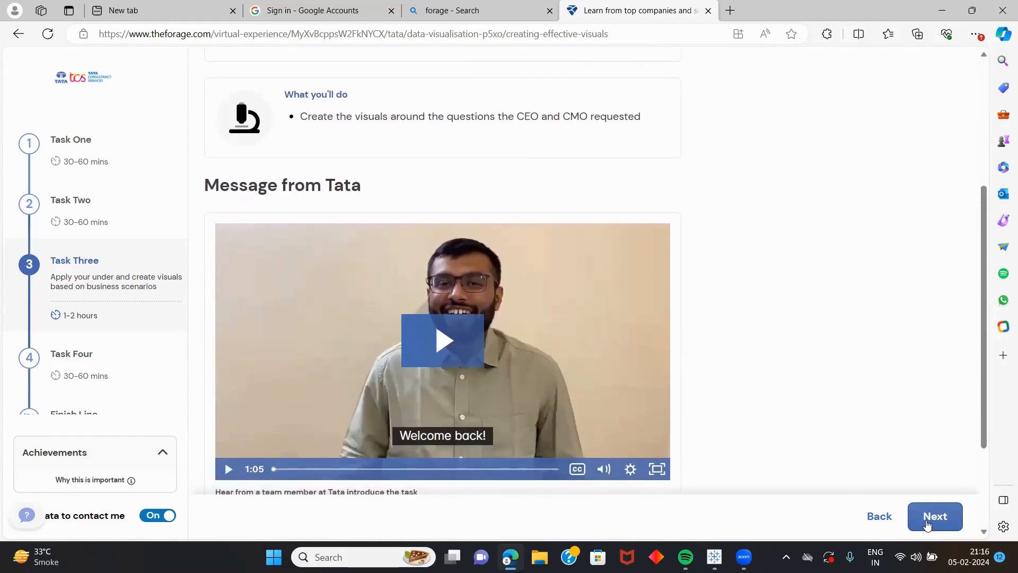
# Advance to the second page of Task 3 and read the background information on the CEO and CMO requirements
pyautogui.click(927, 522)
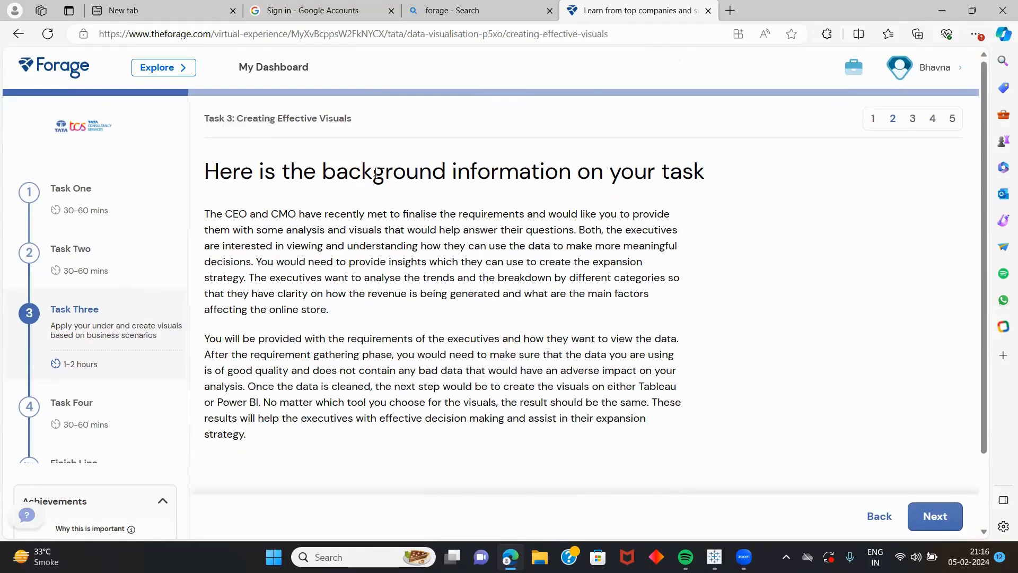
pyautogui.scroll(-1, 374, 174)
pyautogui.scroll(1, 374, 173)
pyautogui.scroll(-1, 493, 181)
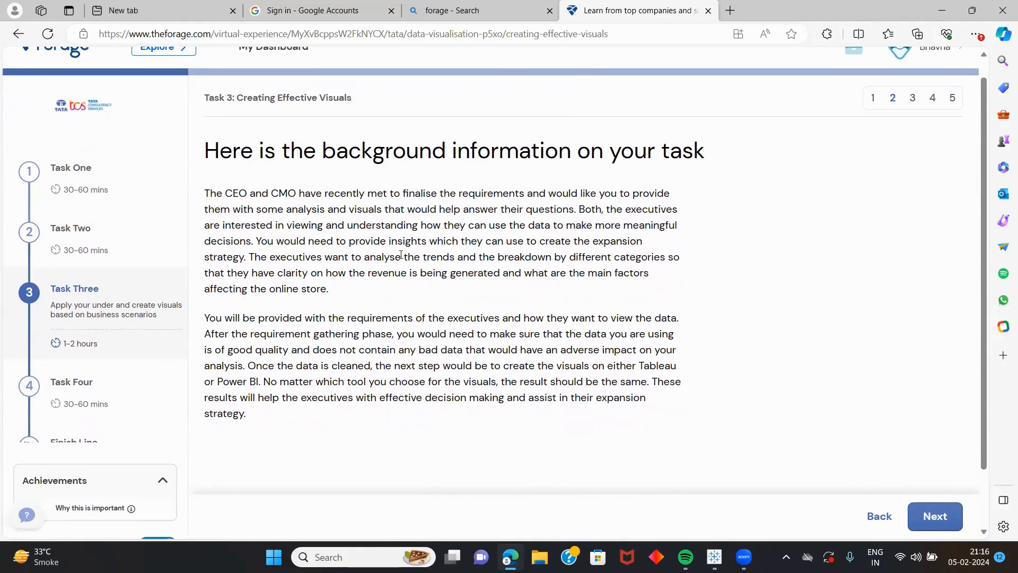
pyautogui.scroll(-1, 448, 188)
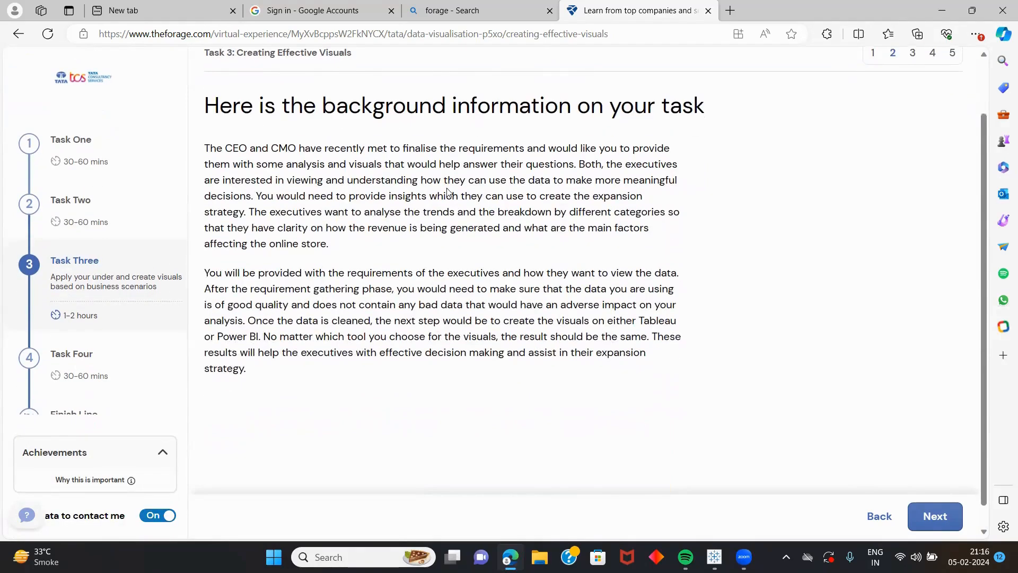
pyautogui.scroll(1, 447, 188)
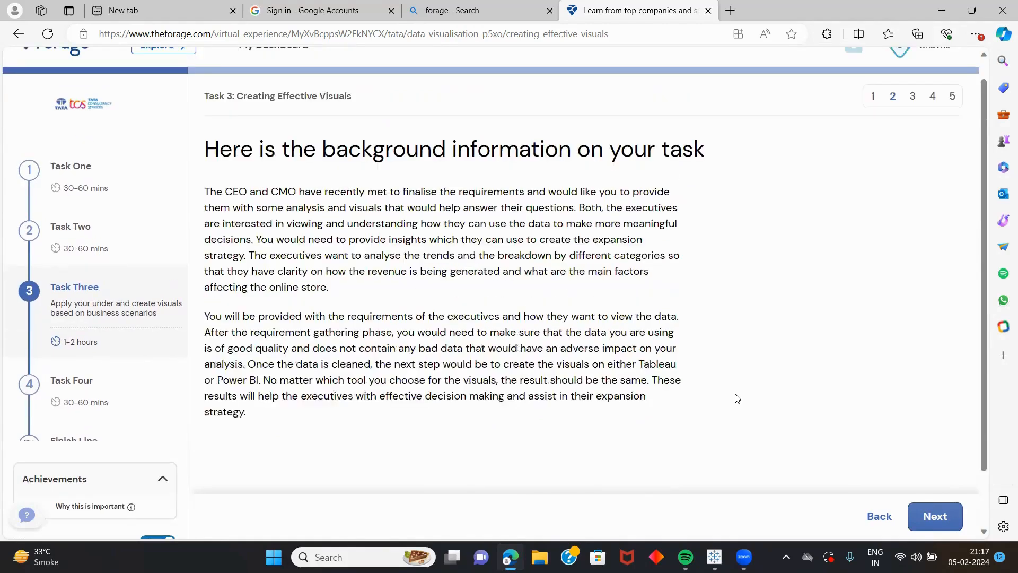
# Go to the "Here is your task" page of Task 3 and open the Online Retail Data Set from its resources
pyautogui.click(920, 513)
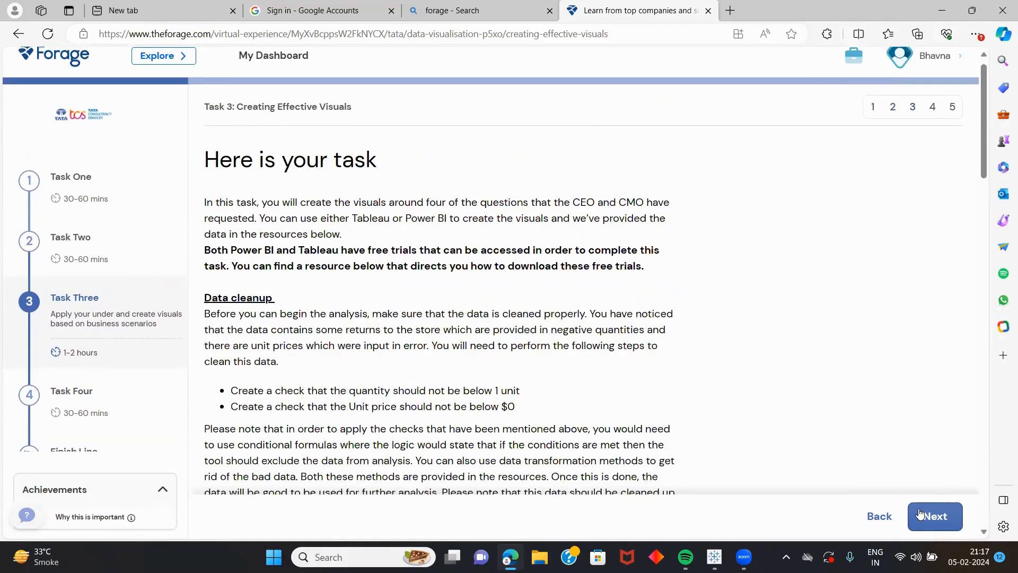
pyautogui.click(921, 515)
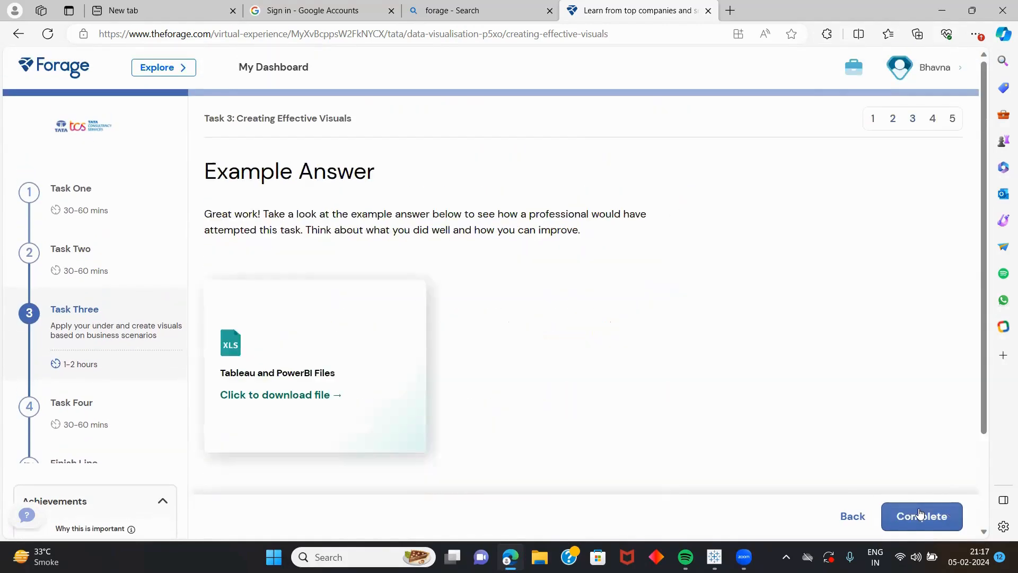
pyautogui.click(850, 526)
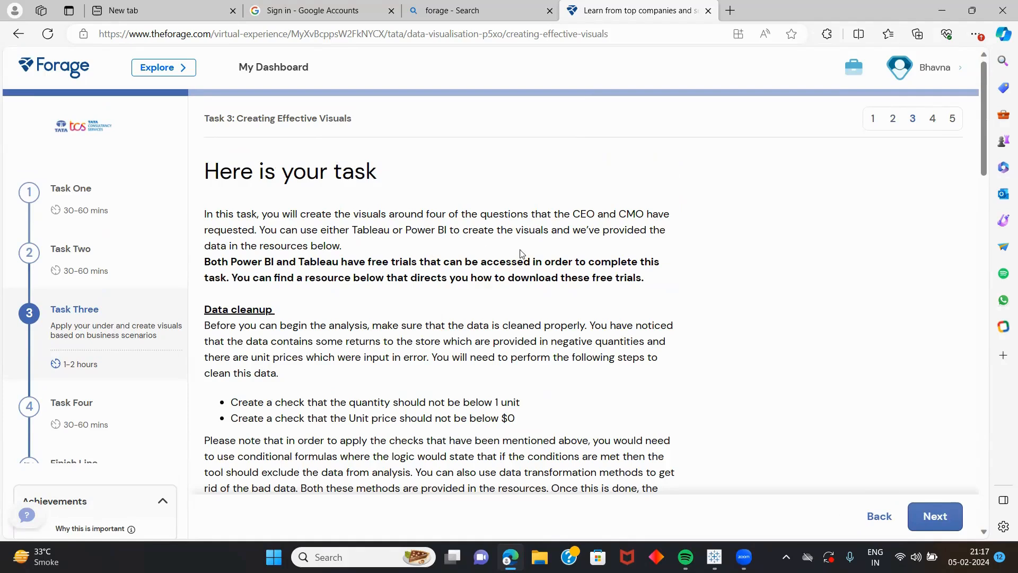
pyautogui.scroll(-10, 582, 287)
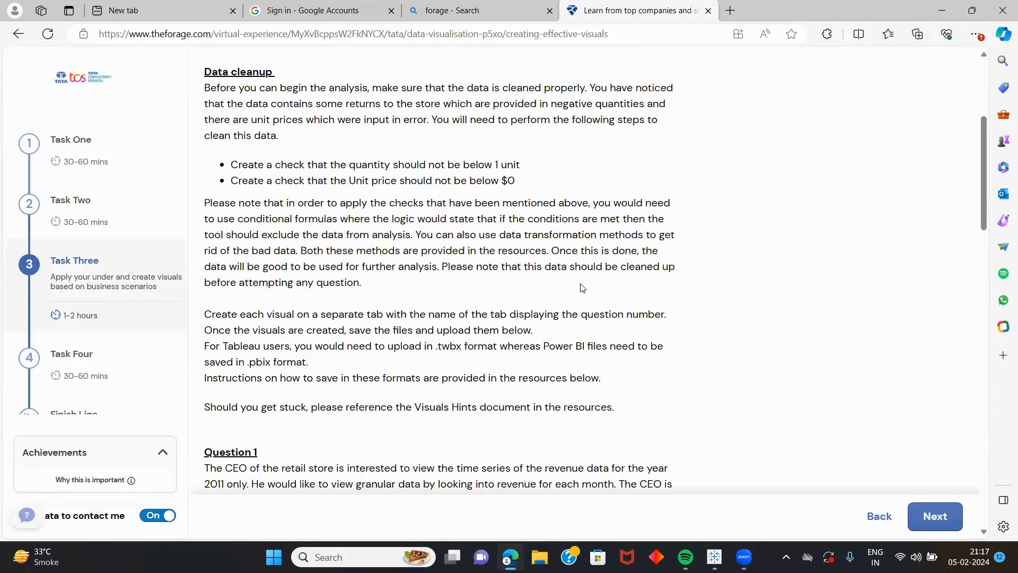
pyautogui.scroll(-6, 582, 287)
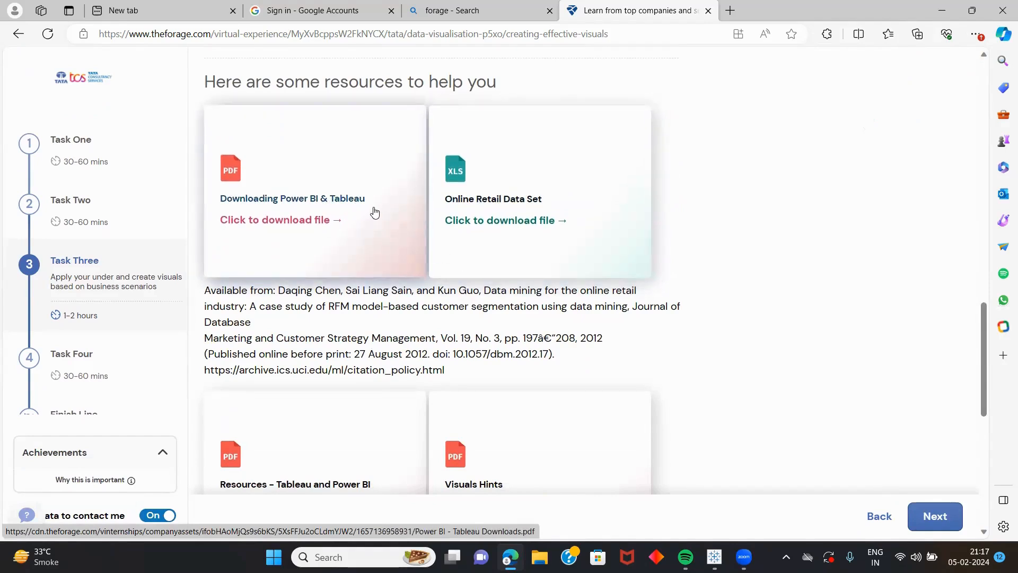
pyautogui.click(512, 219)
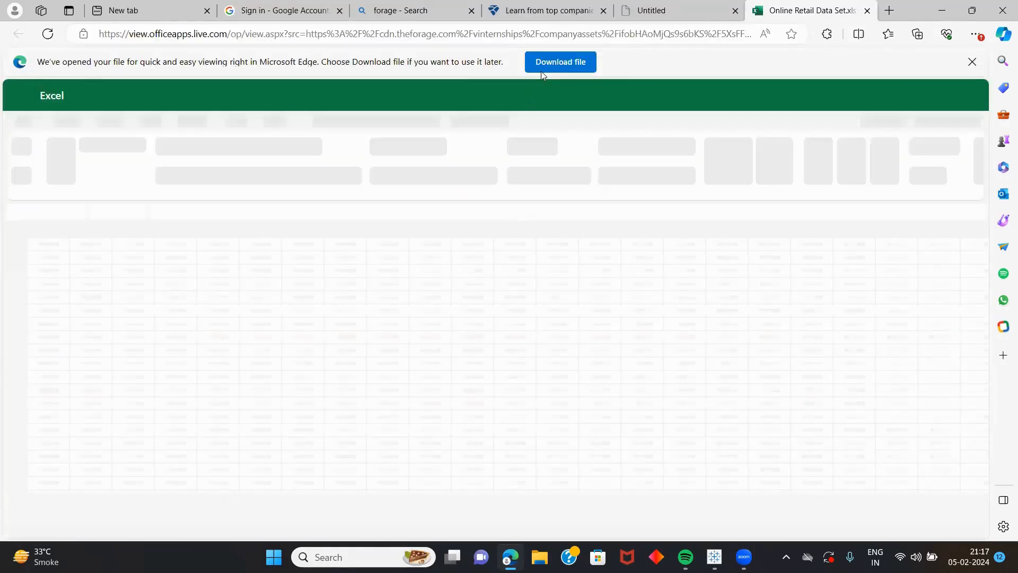
# Download the Online Retail Data Set workbook and save it as "Online Retail Data Set-3"
pyautogui.click(546, 63)
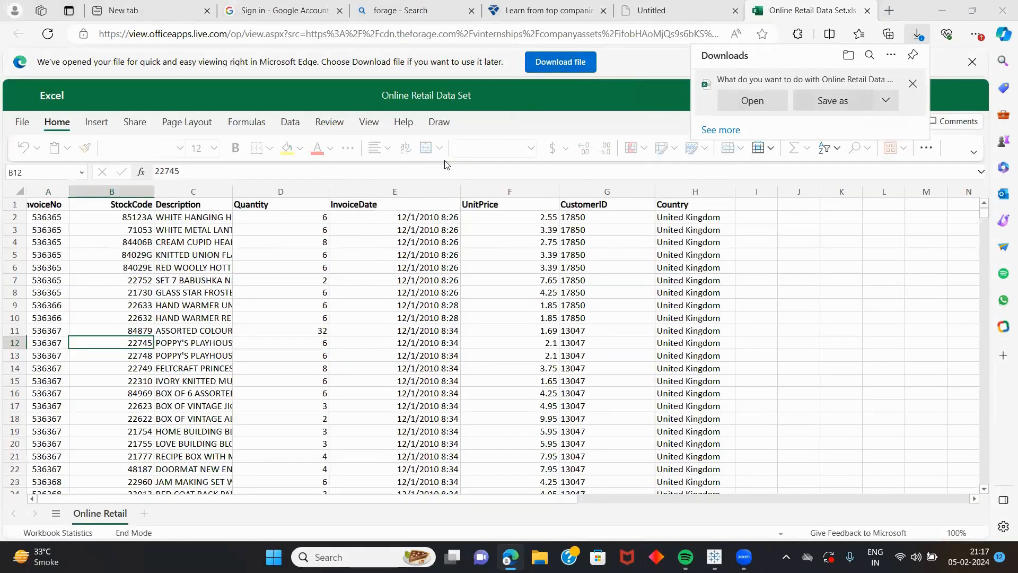
pyautogui.click(832, 100)
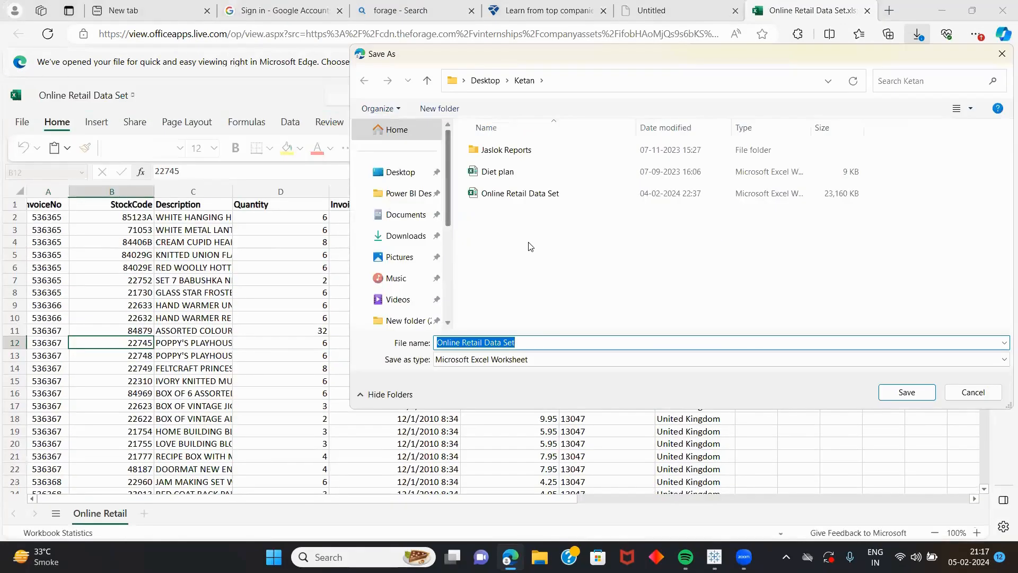
pyautogui.click(529, 340)
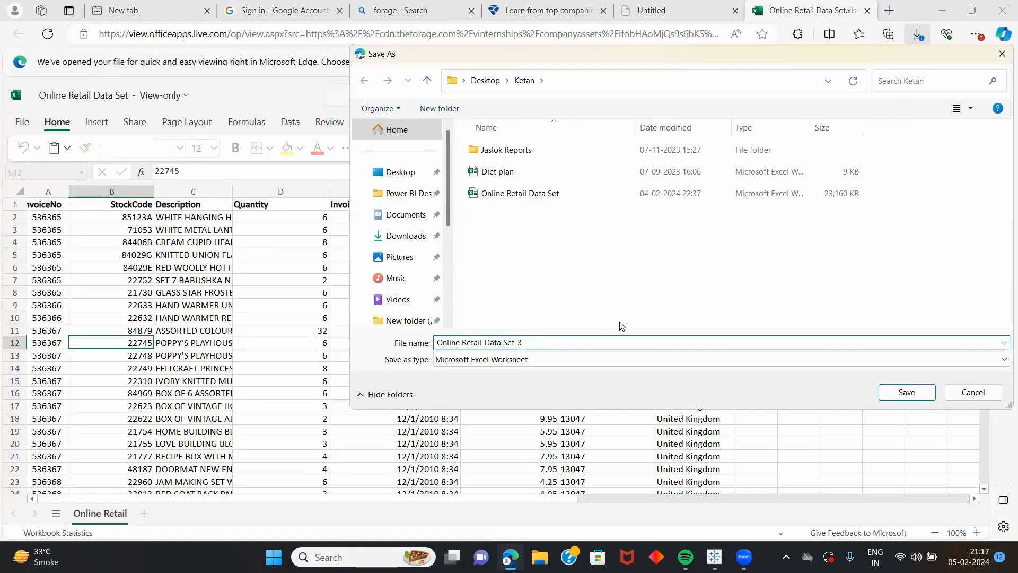
pyautogui.click(904, 392)
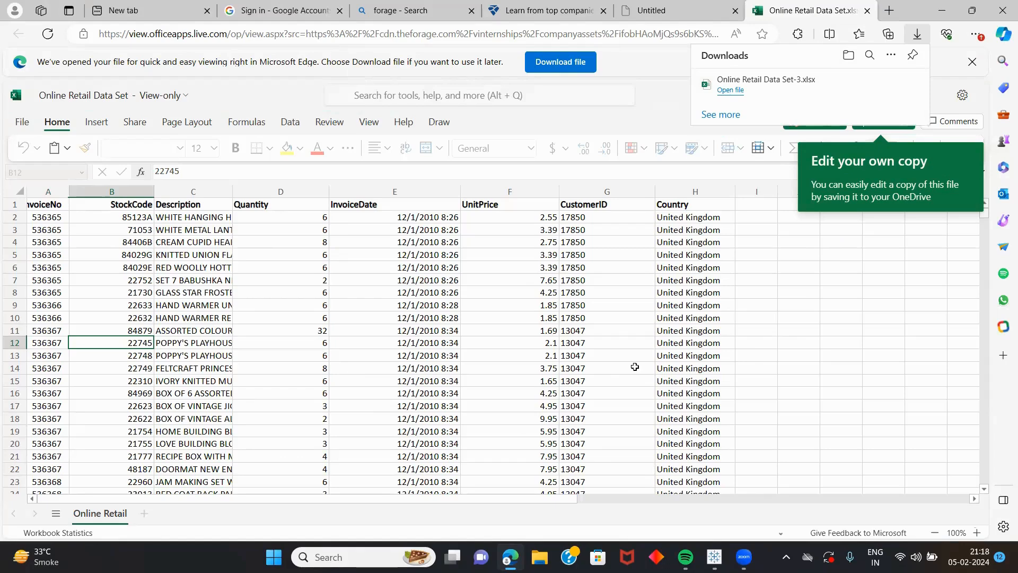
# Return to the Task 3 page on Forage and review the data cleanup checks, file format instructions and Questions 1 to 4
pyautogui.click(546, 9)
pyautogui.scroll(8, 563, 244)
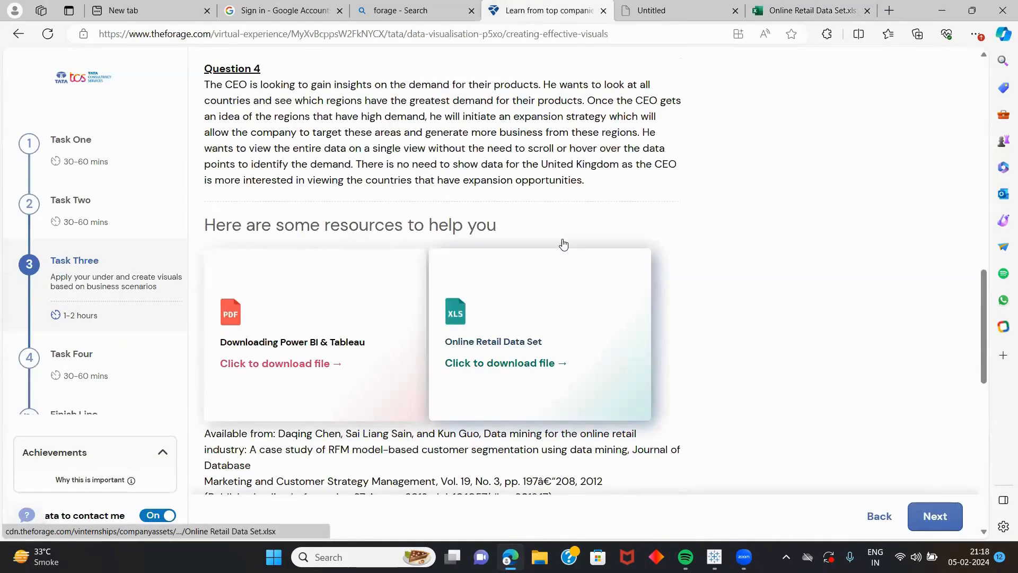
pyautogui.scroll(5, 563, 243)
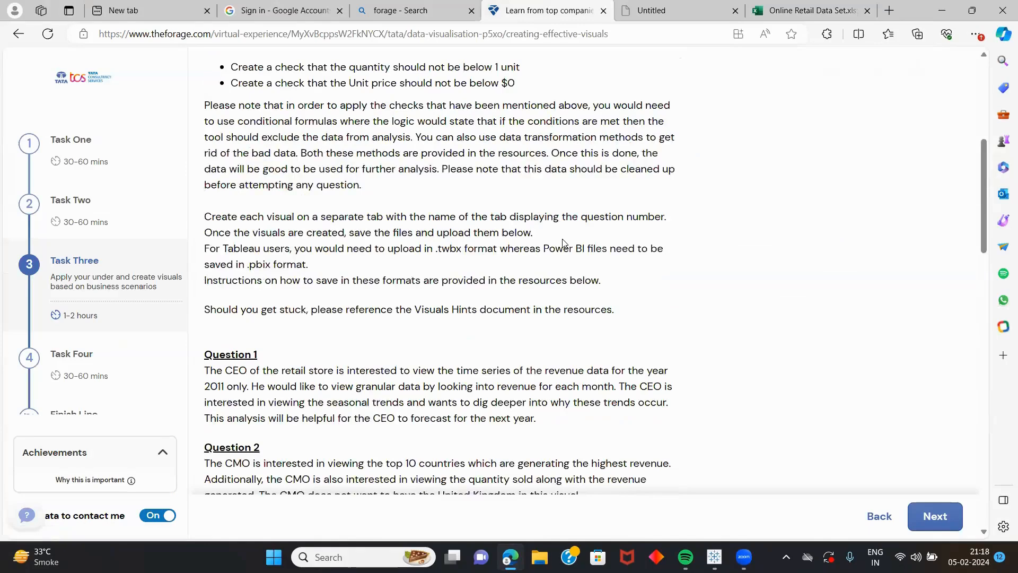
pyautogui.scroll(3, 563, 242)
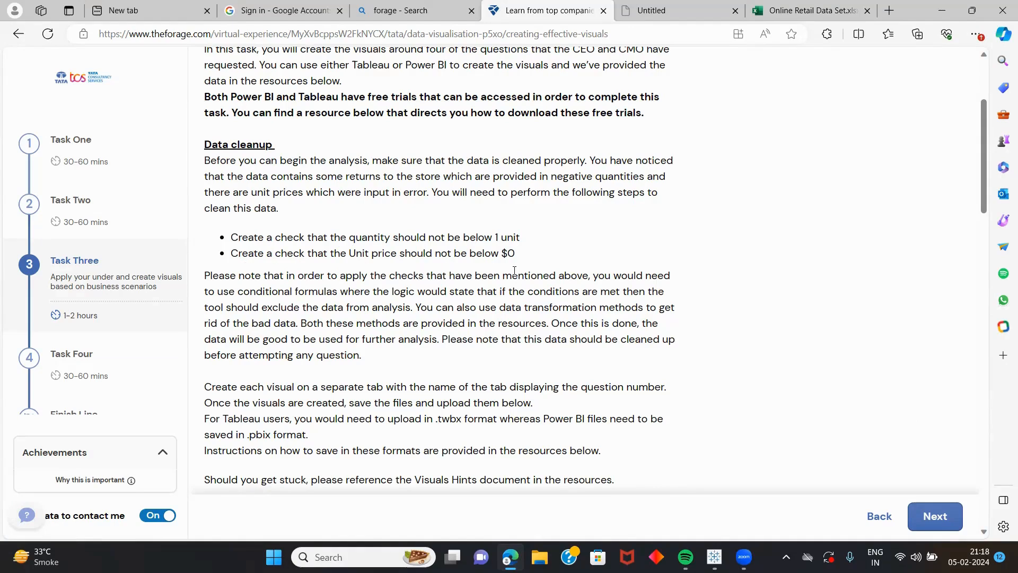
pyautogui.scroll(-3, 514, 271)
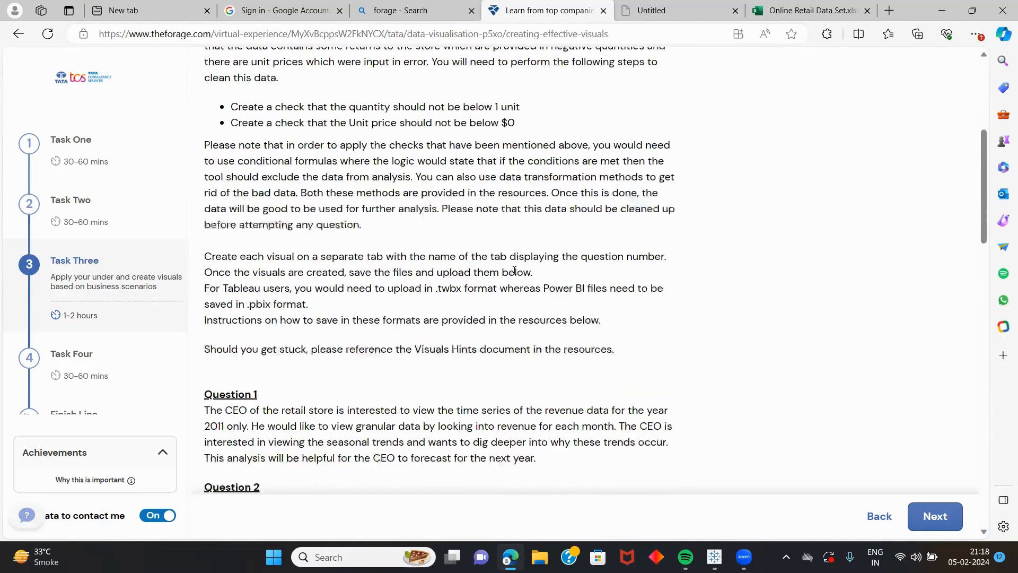
pyautogui.scroll(4, 514, 271)
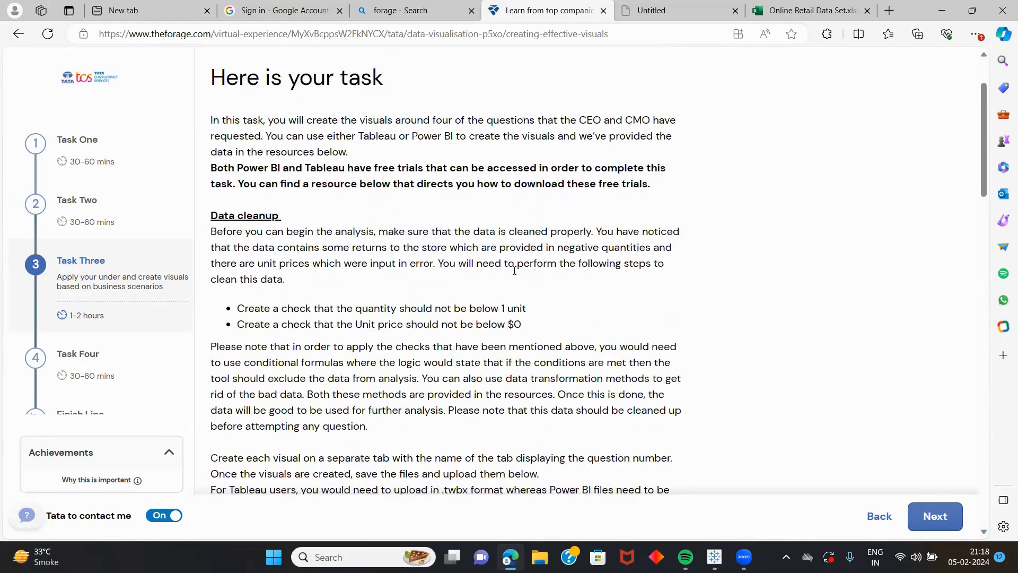
pyautogui.scroll(-1, 514, 270)
pyautogui.scroll(-5, 515, 273)
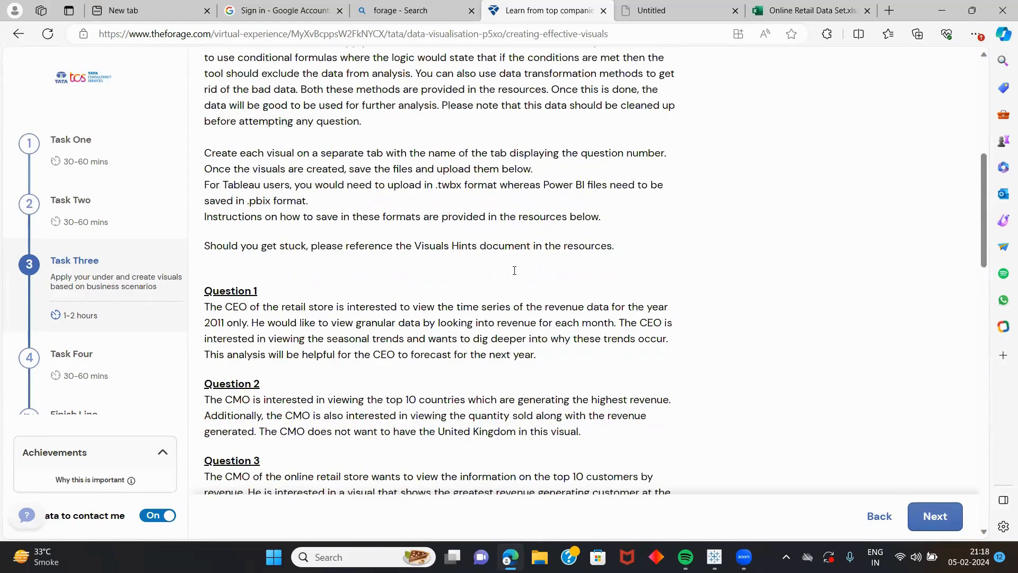
pyautogui.scroll(-1, 514, 270)
pyautogui.scroll(-2, 553, 212)
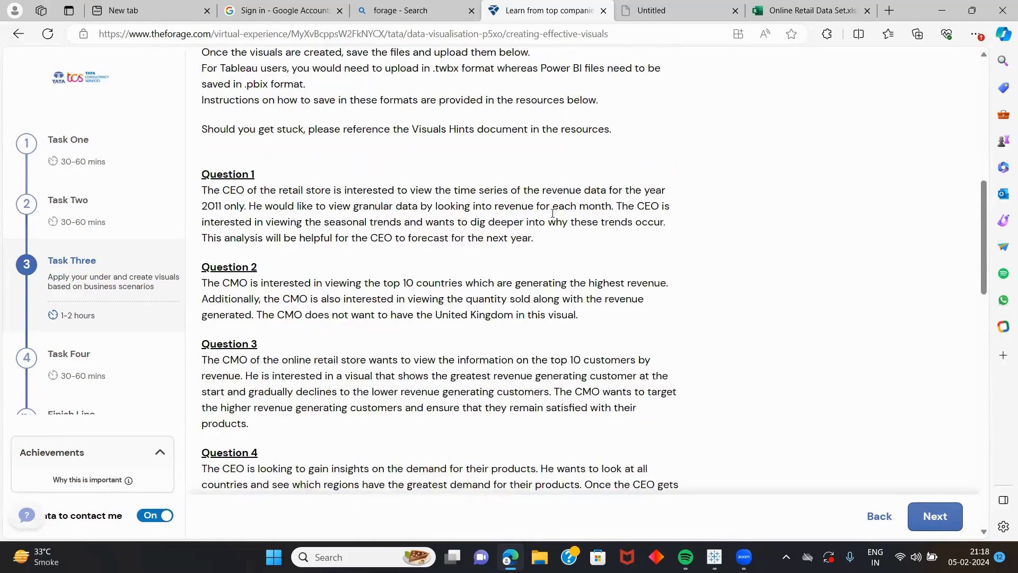
pyautogui.scroll(-10, 552, 212)
pyautogui.scroll(1, 552, 220)
pyautogui.scroll(-2, 552, 220)
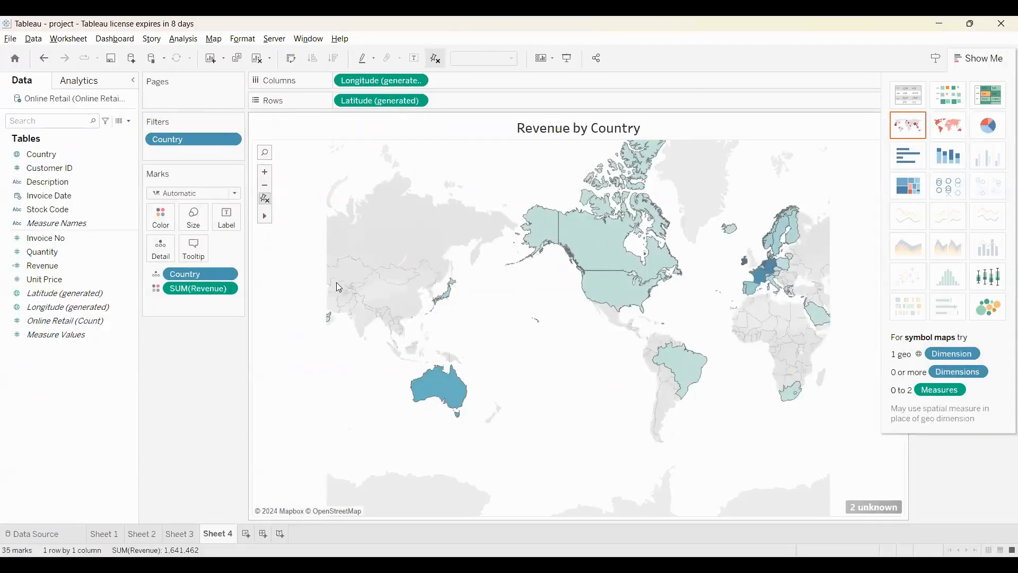
pyautogui.click(10, 40)
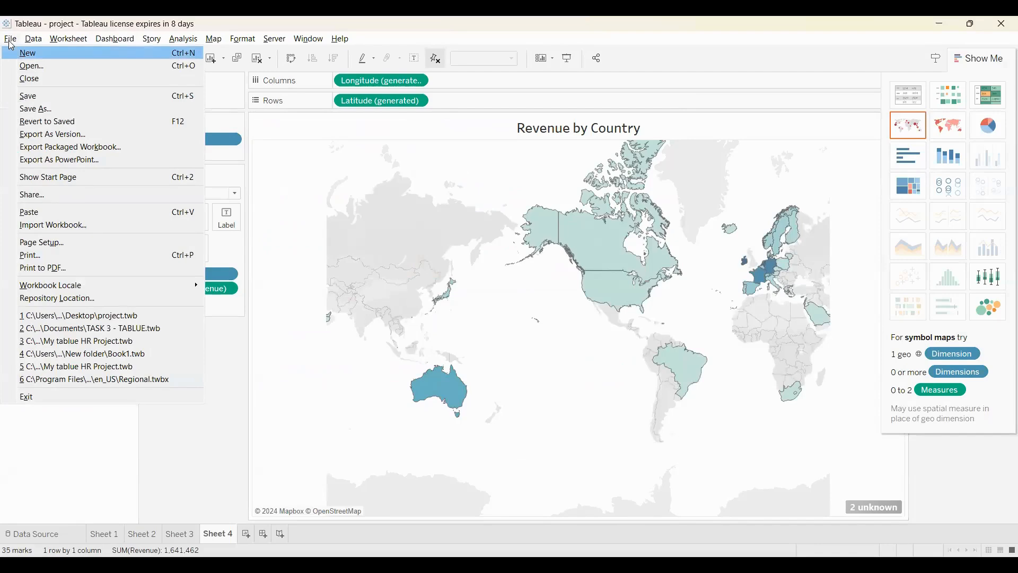
pyautogui.click(11, 41)
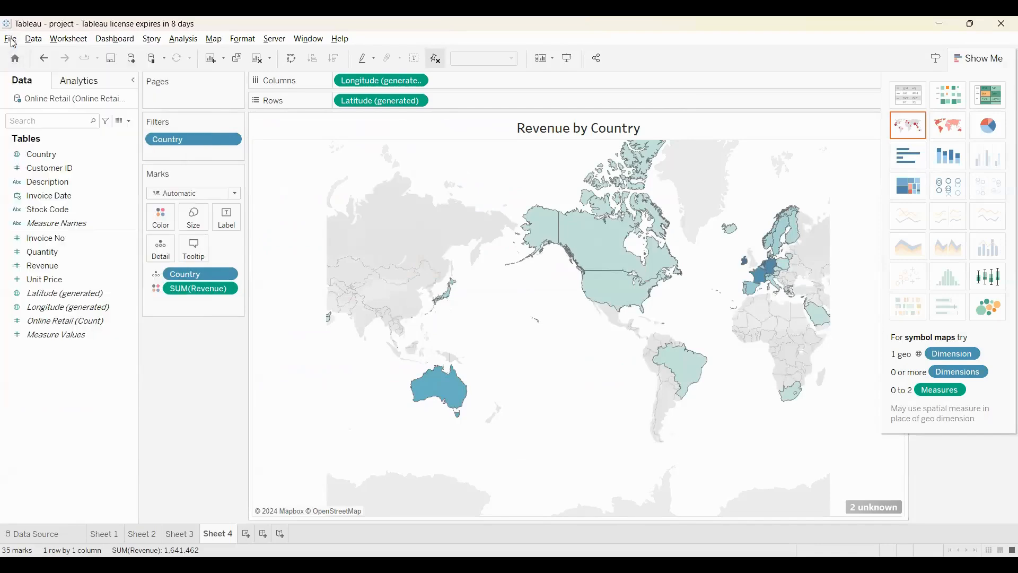
pyautogui.click(10, 42)
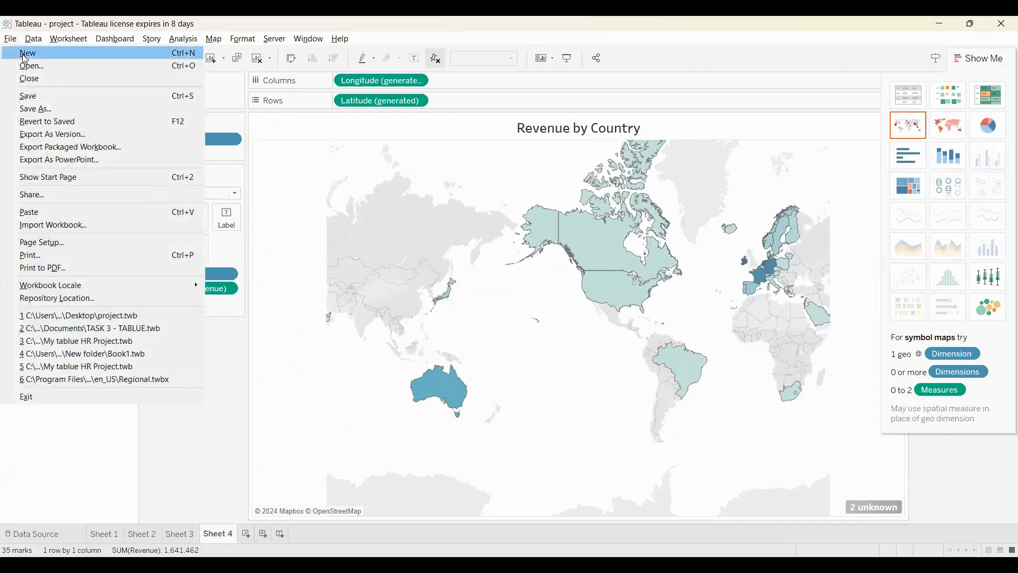
pyautogui.click(24, 57)
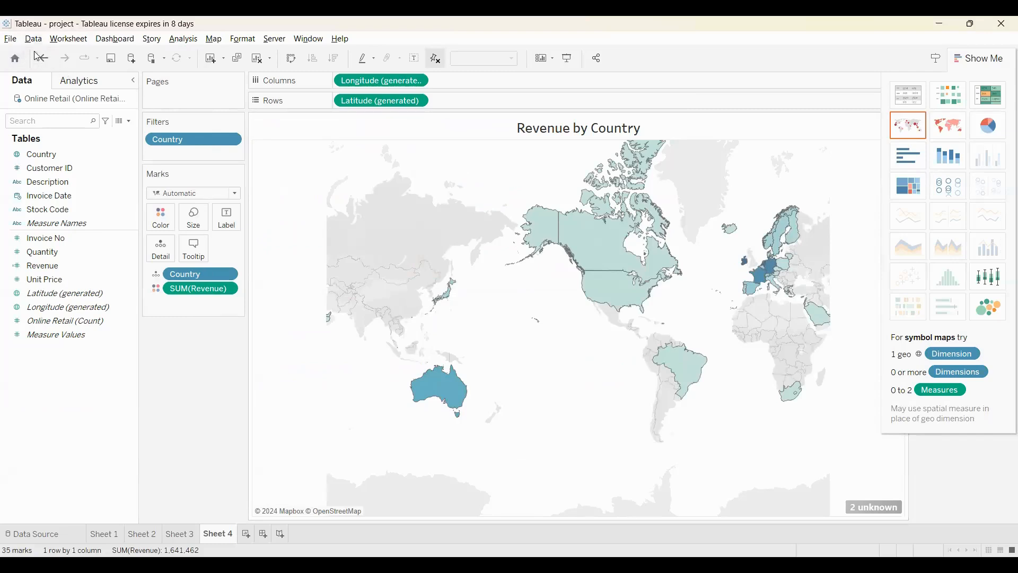
pyautogui.click(11, 41)
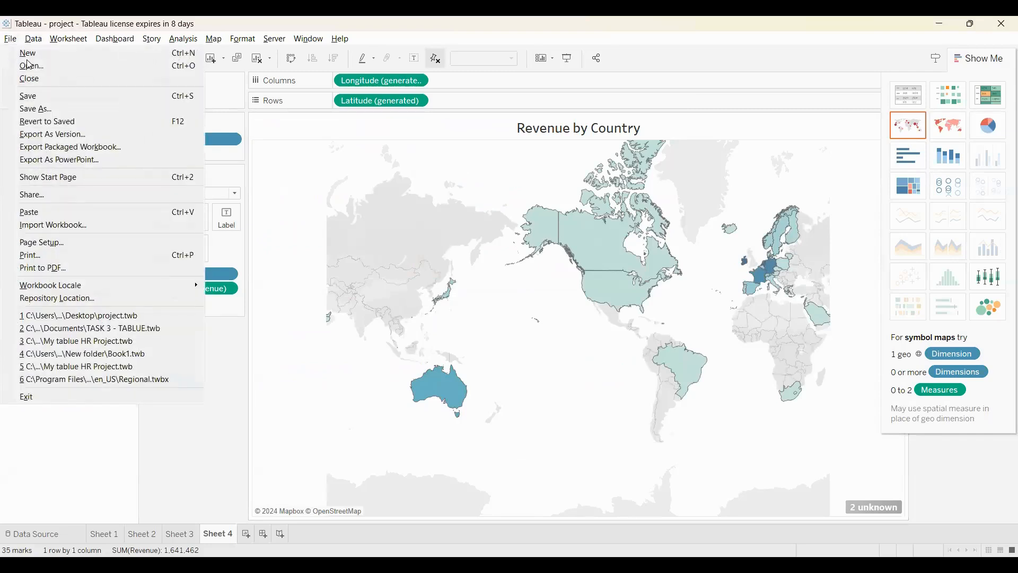
pyautogui.hotkey('alt', 'w')
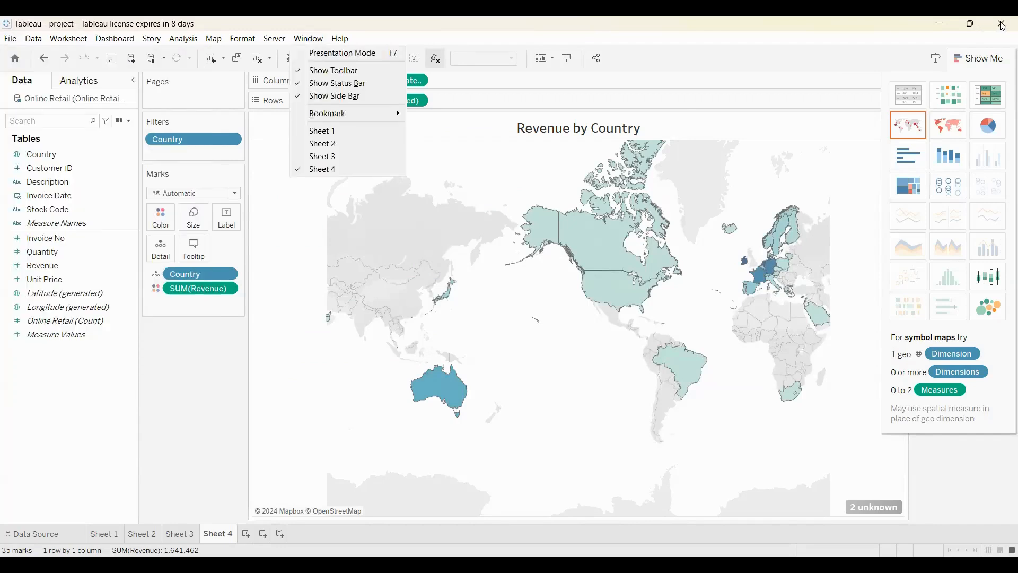
# Close the project workbook in Tableau with its changes saved, and reopen Tableau by continuing the trial
pyautogui.click(1002, 25)
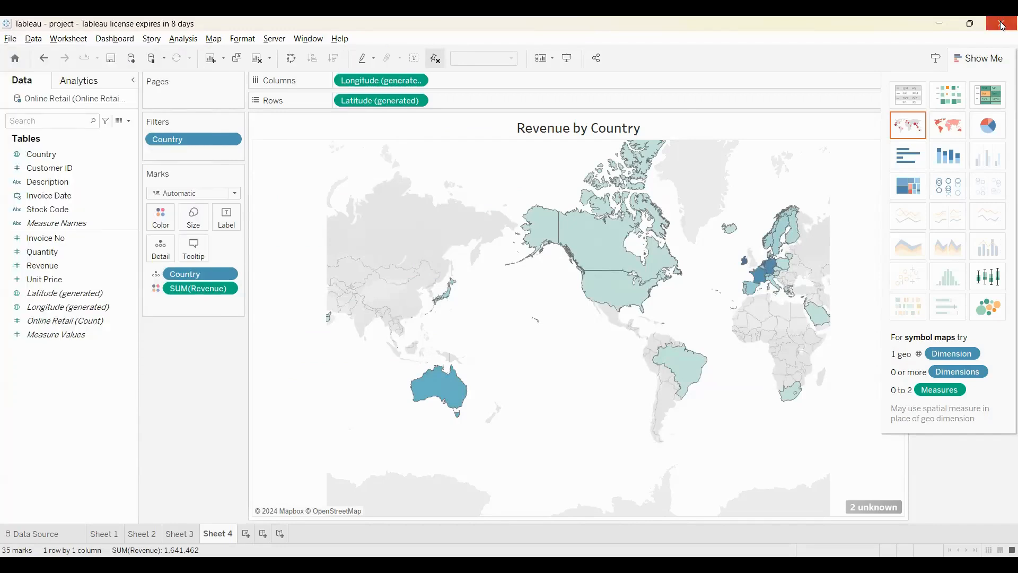
pyautogui.click(1002, 25)
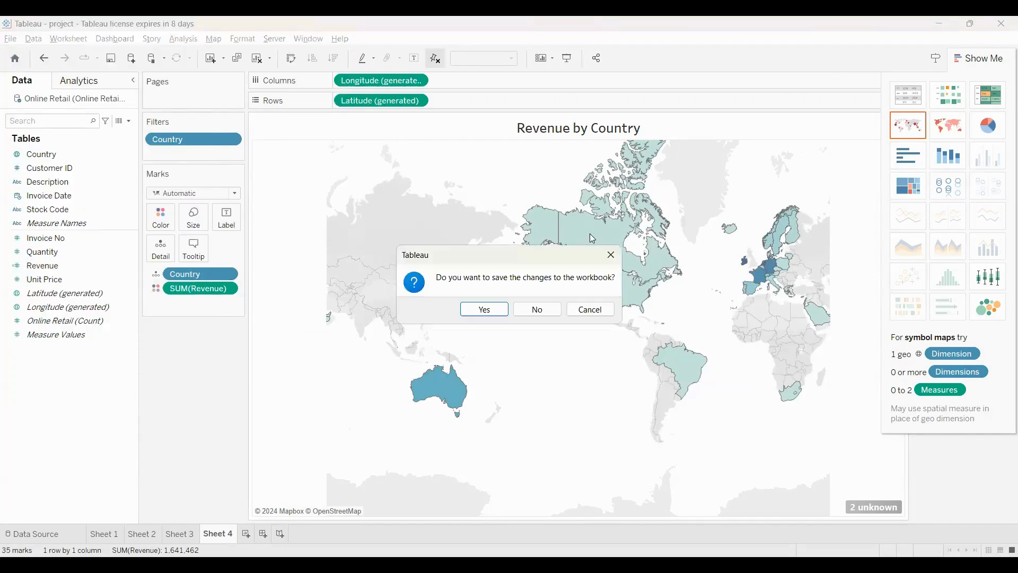
pyautogui.click(503, 314)
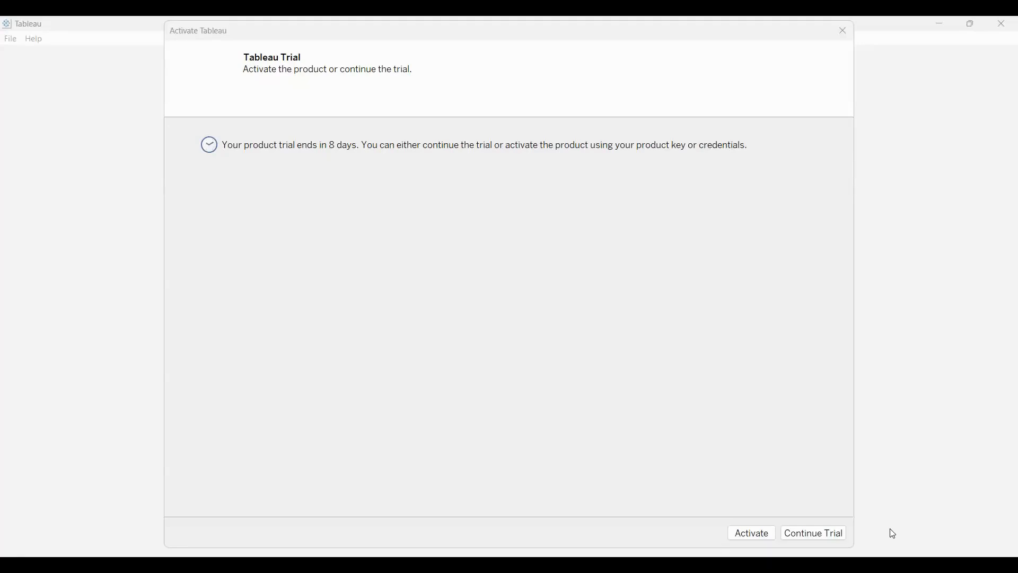
pyautogui.click(804, 533)
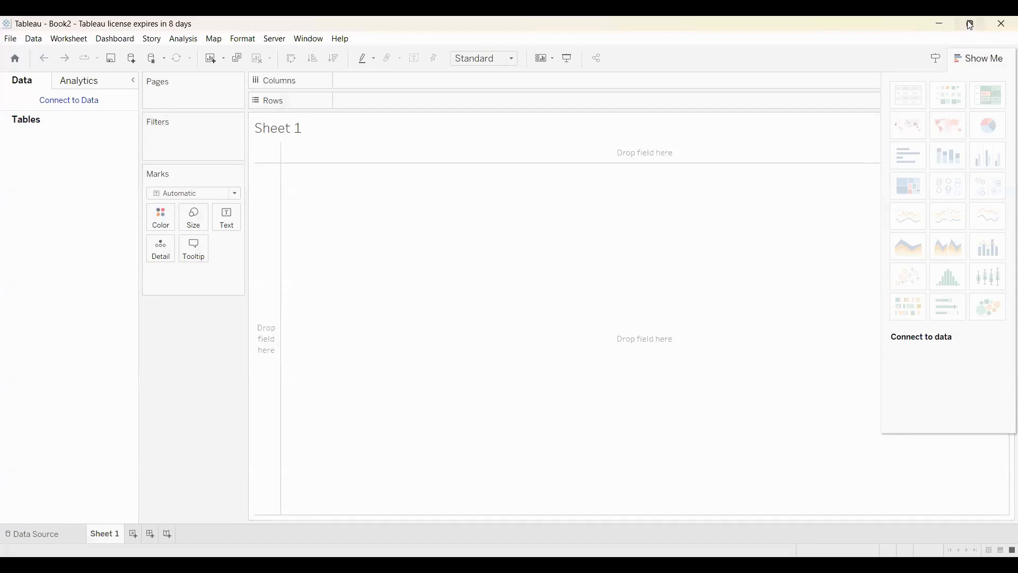
# Connect to the Excel file Online Retail Data Set-3 and show its full data preview with automatic updates and table details collapsed
pyautogui.click(62, 102)
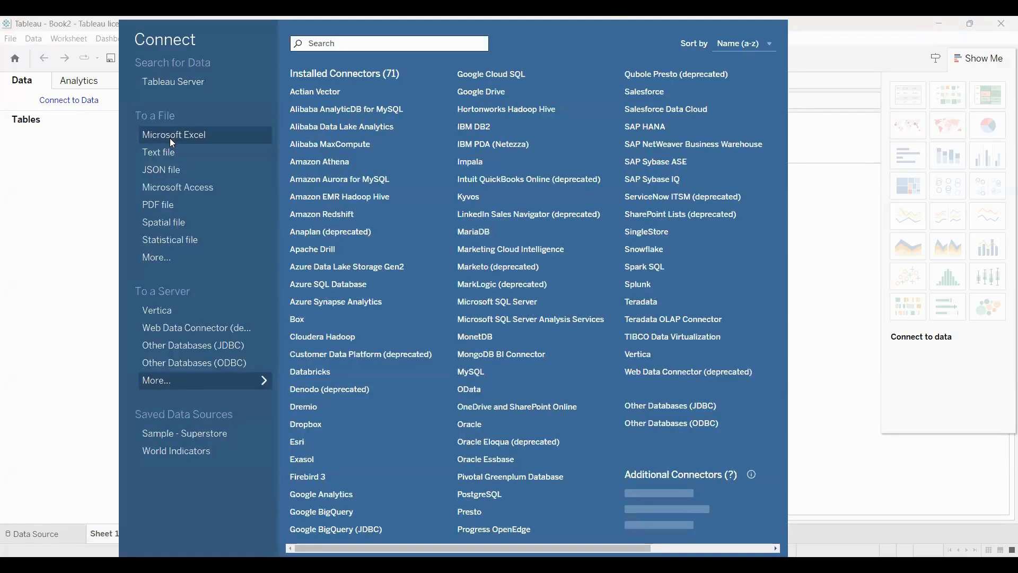
pyautogui.click(172, 139)
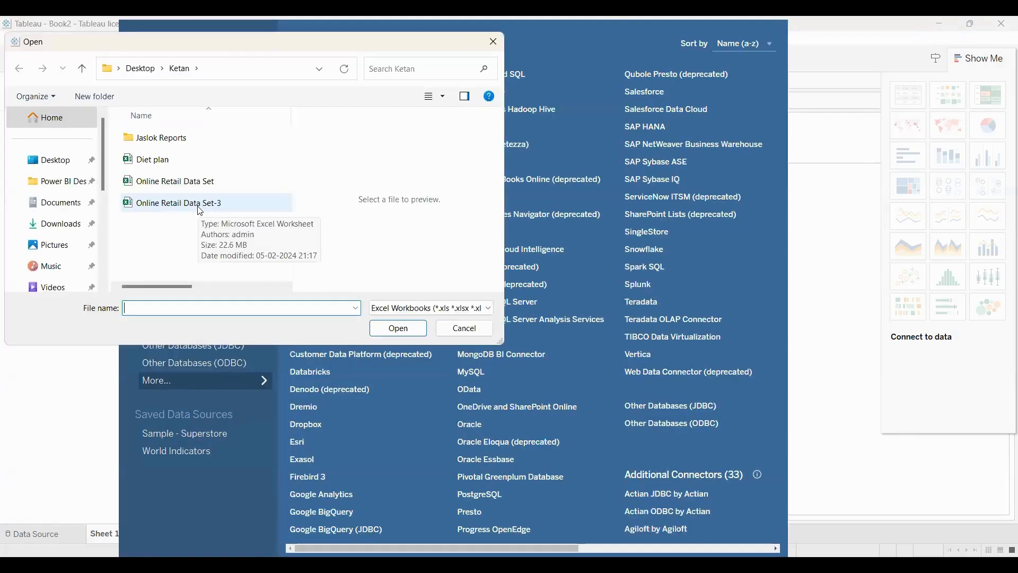
pyautogui.click(197, 211)
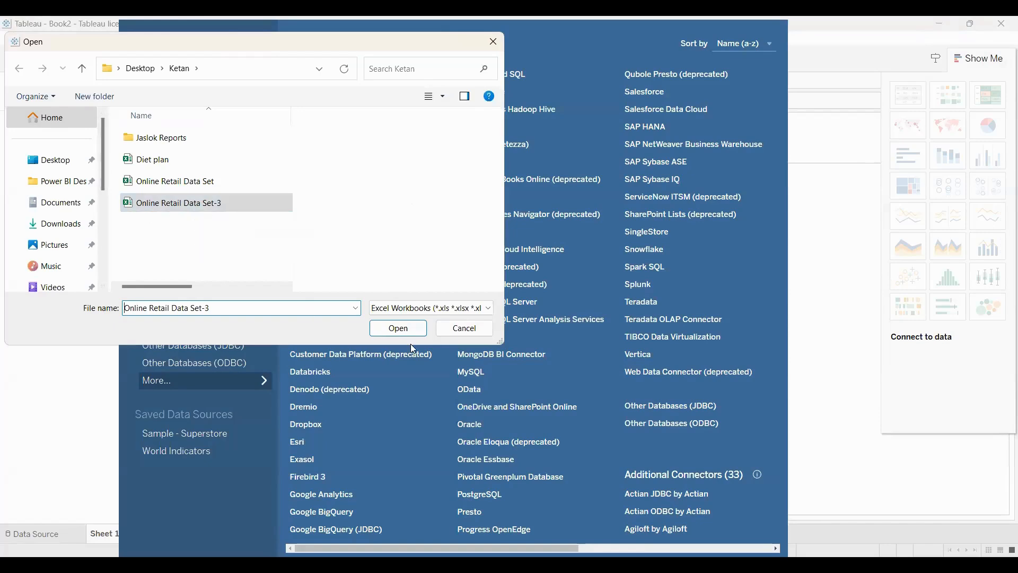
pyautogui.click(404, 329)
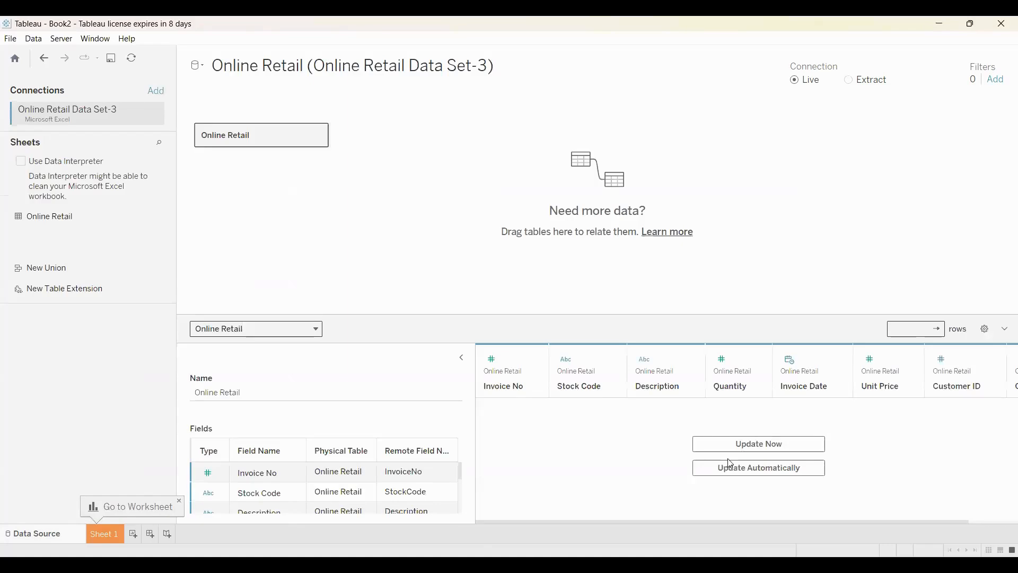
pyautogui.click(787, 468)
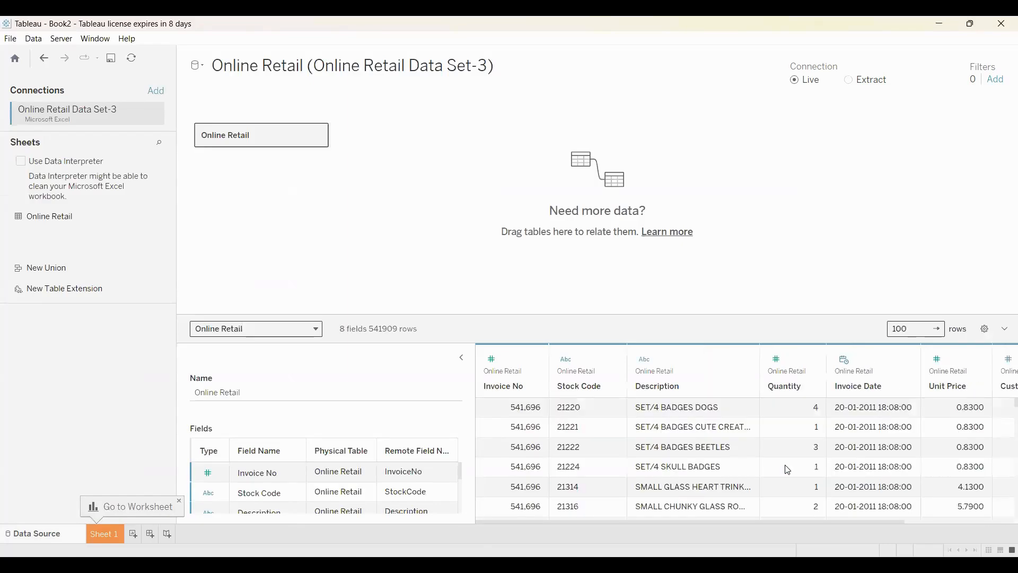
pyautogui.click(462, 358)
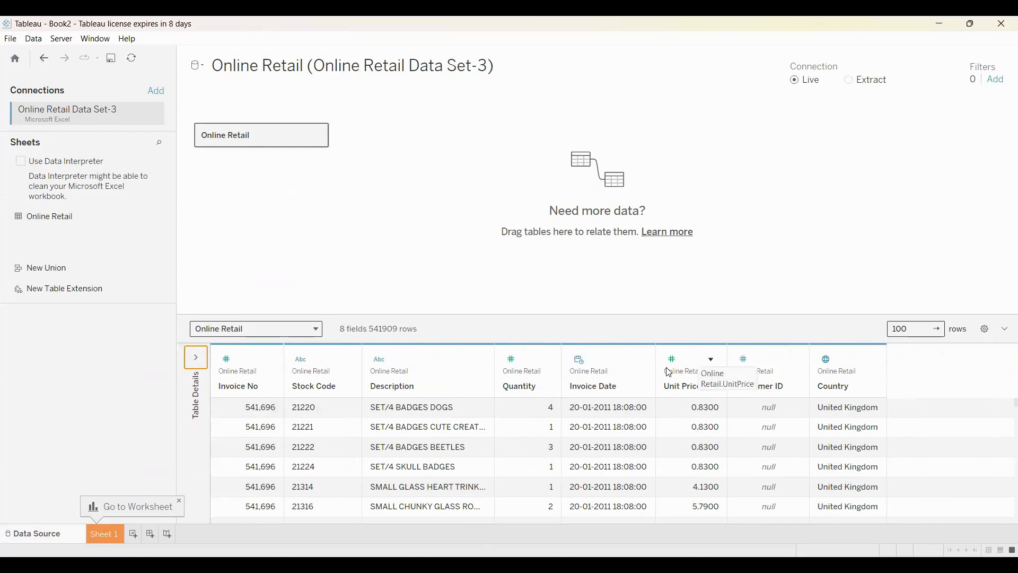
# Create a calculated field named Revenue from the Unit Price column with the formula [Unit Price]*[Quantity]
pyautogui.click(712, 360)
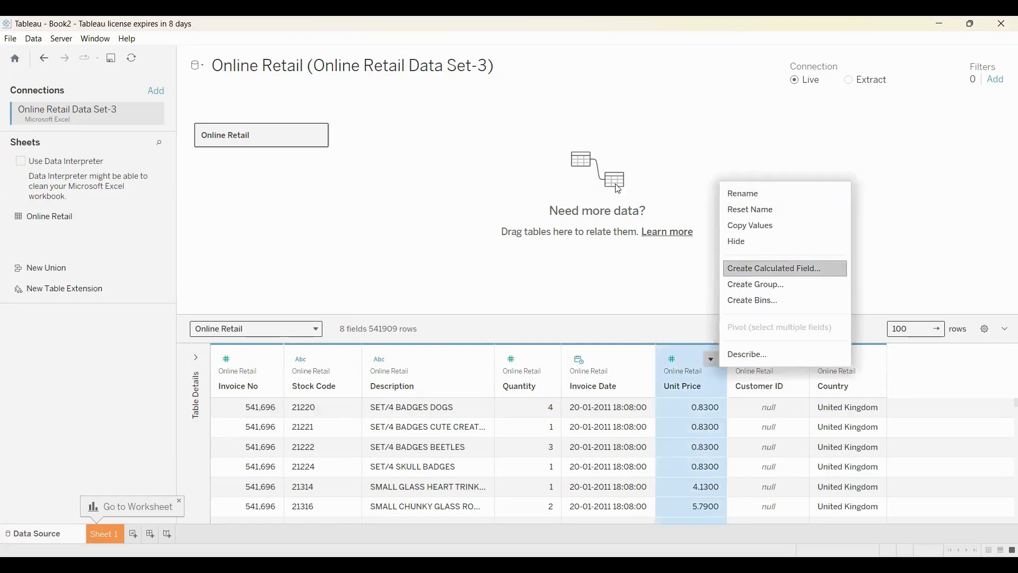
pyautogui.press('Return')
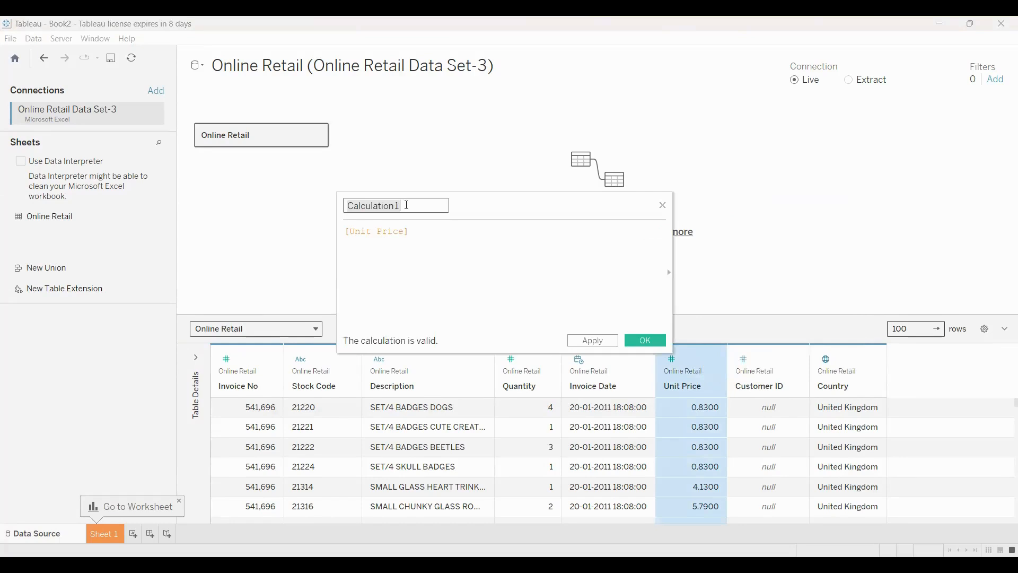
pyautogui.write('Revenue')
pyautogui.click(422, 232)
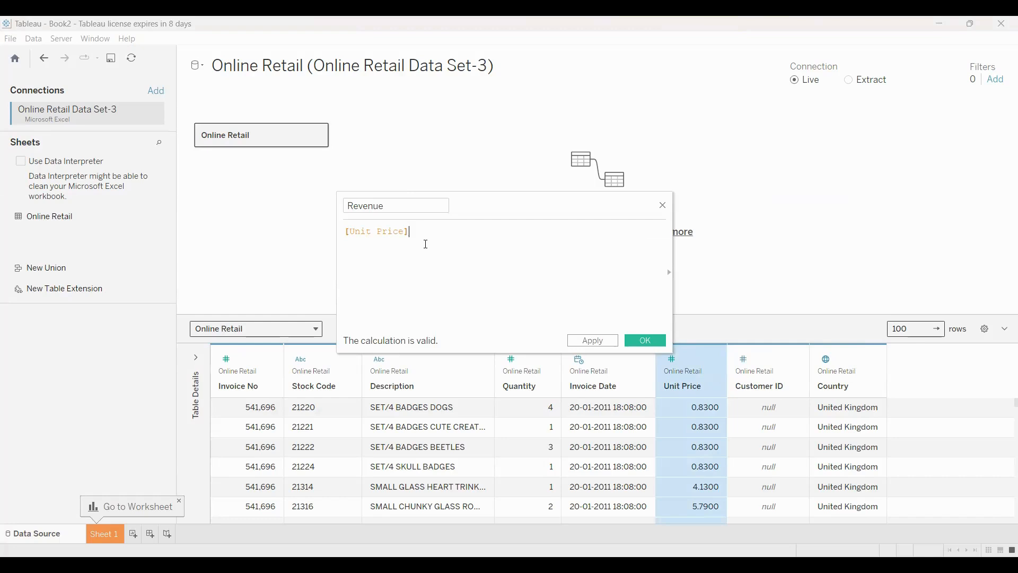
pyautogui.write('*[Quantity]')
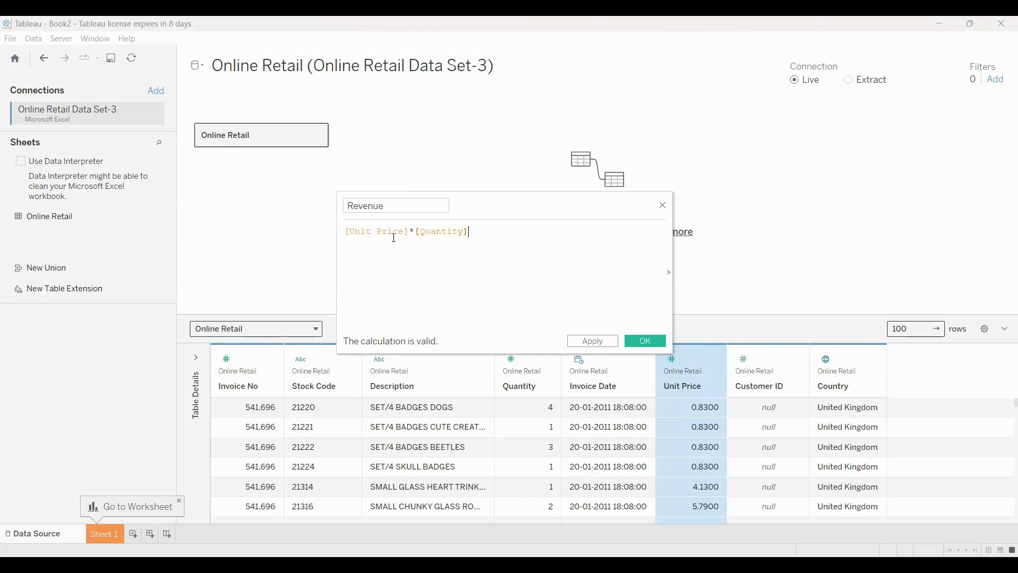
pyautogui.press('Return')
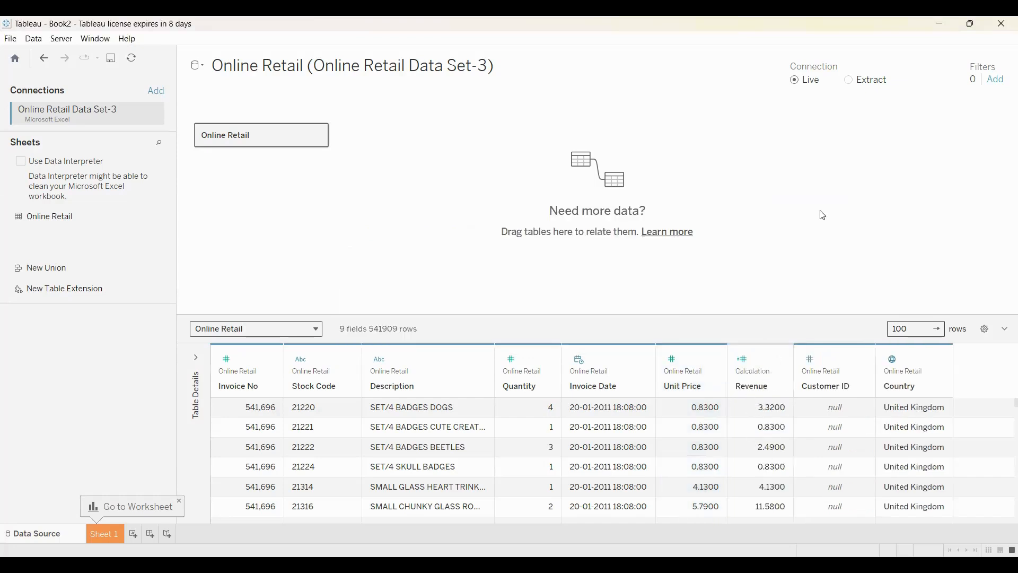
# Add a data source filter that keeps only rows with a Quantity of at least 1
pyautogui.click(997, 81)
pyautogui.click(423, 314)
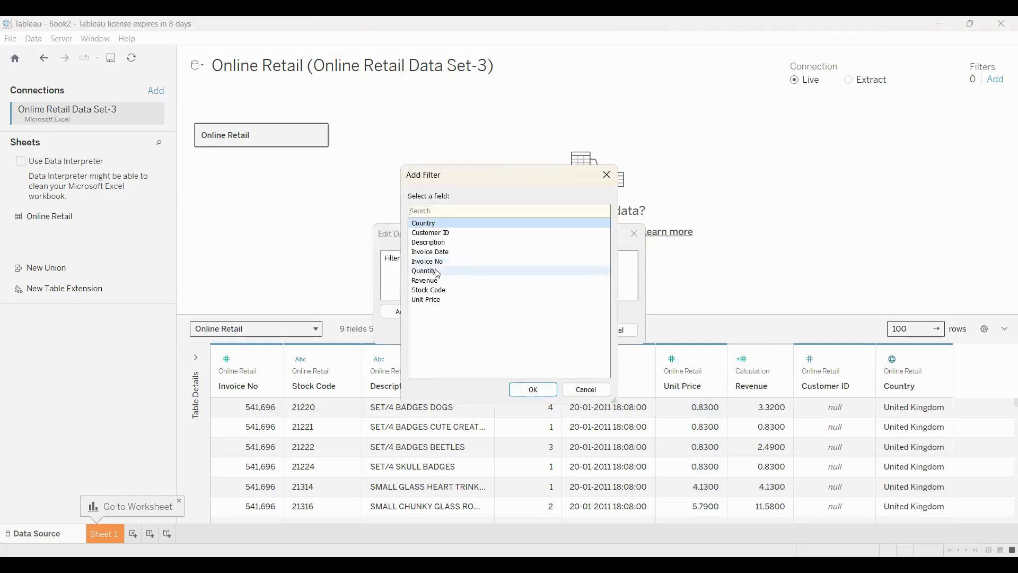
pyautogui.click(438, 274)
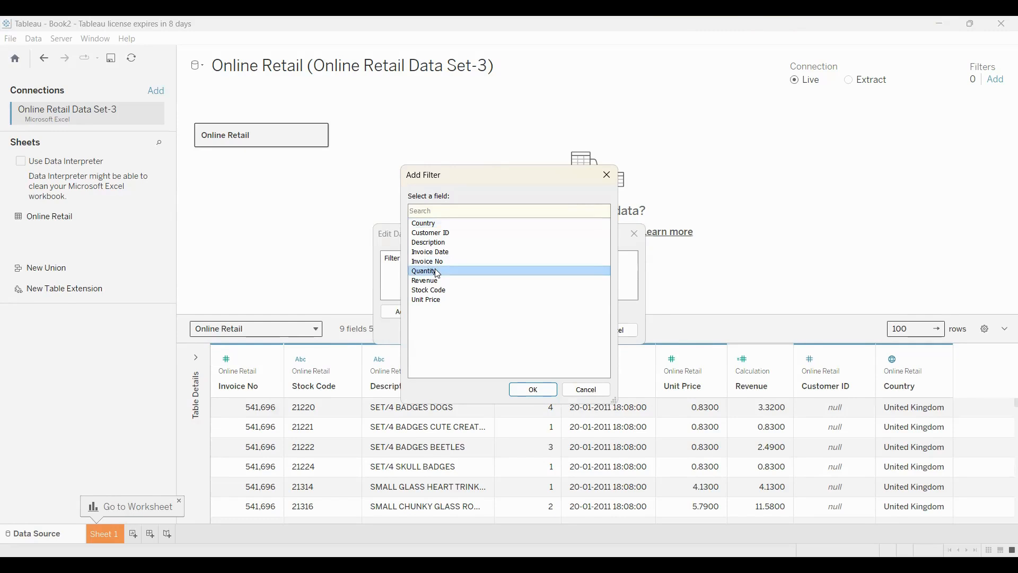
pyautogui.click(522, 388)
pyautogui.click(479, 222)
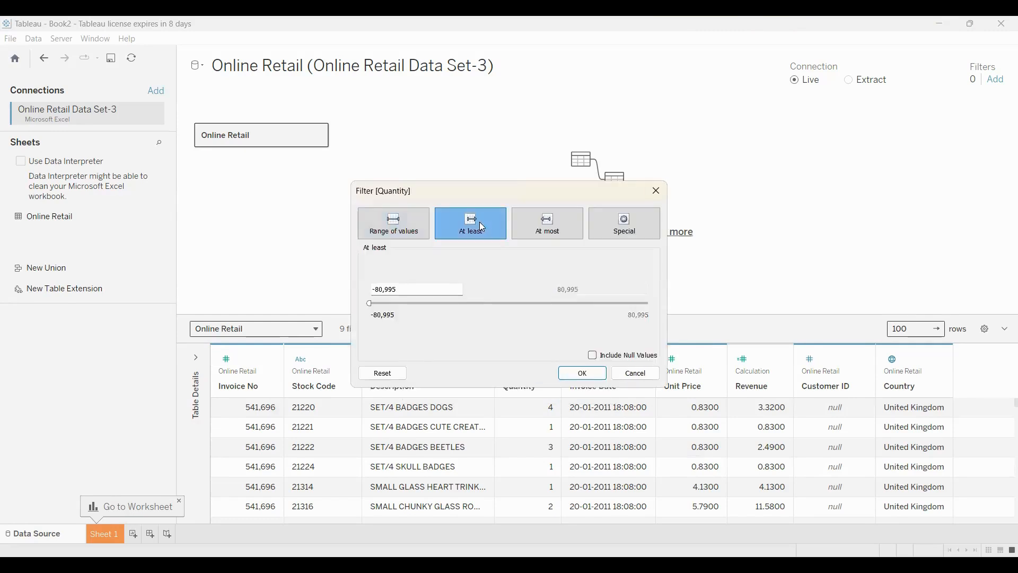
pyautogui.moveTo(411, 289); pyautogui.dragTo(378, 289)
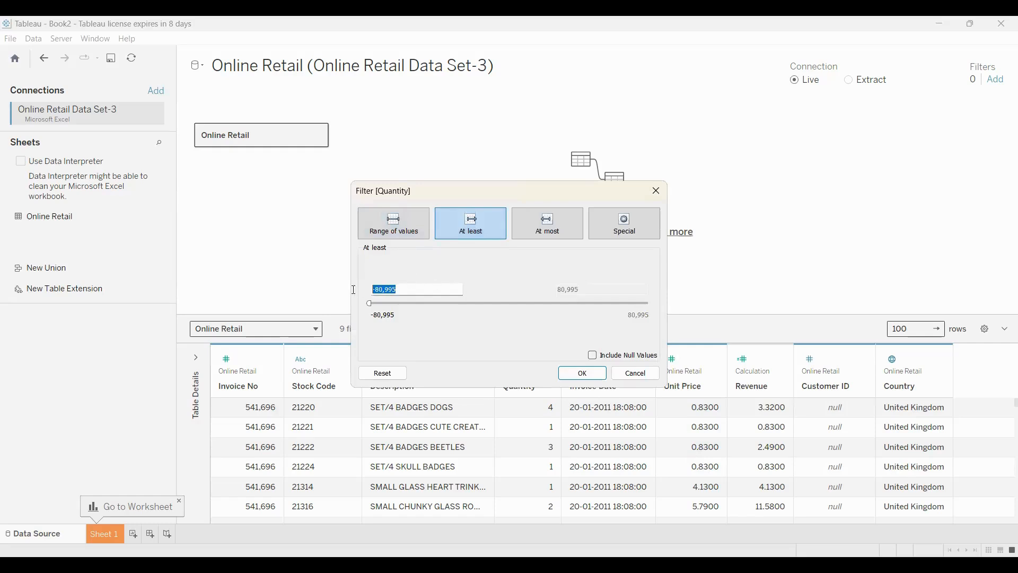
pyautogui.write('1')
pyautogui.click(569, 380)
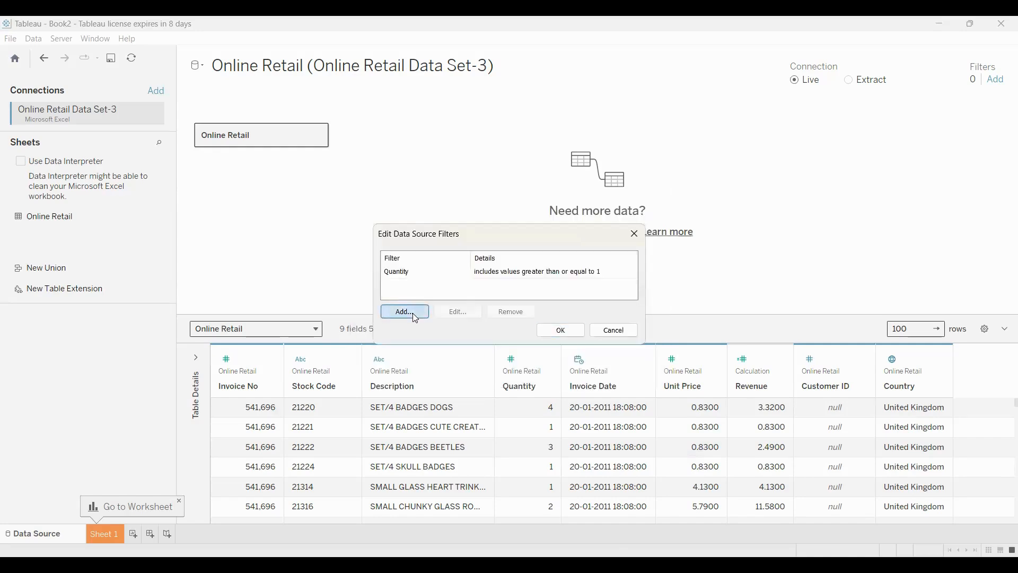
# Add a second data source filter keeping Unit Price at least 0.00001, apply the filters and open Sheet 1
pyautogui.click(406, 311)
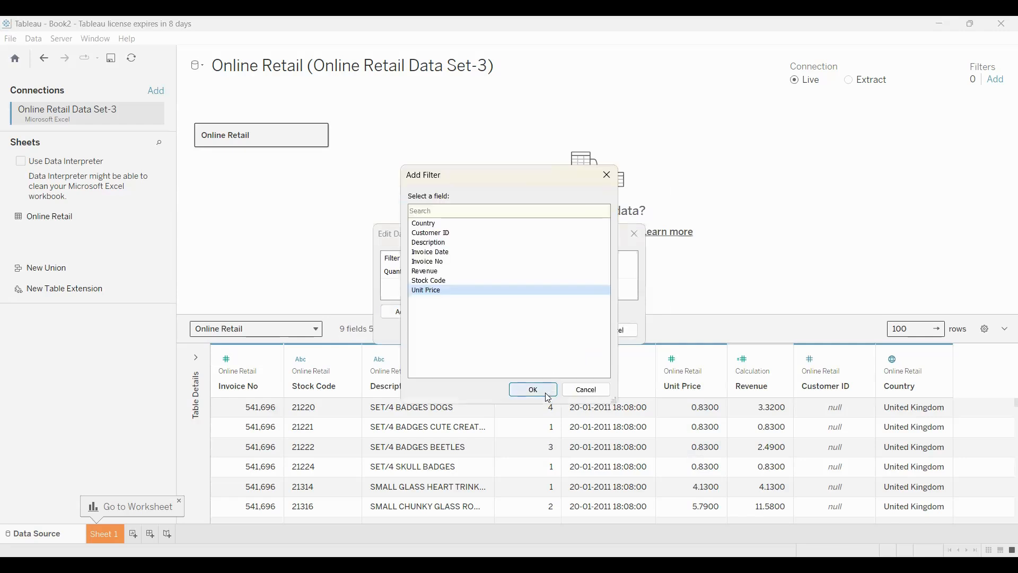
pyautogui.click(548, 396)
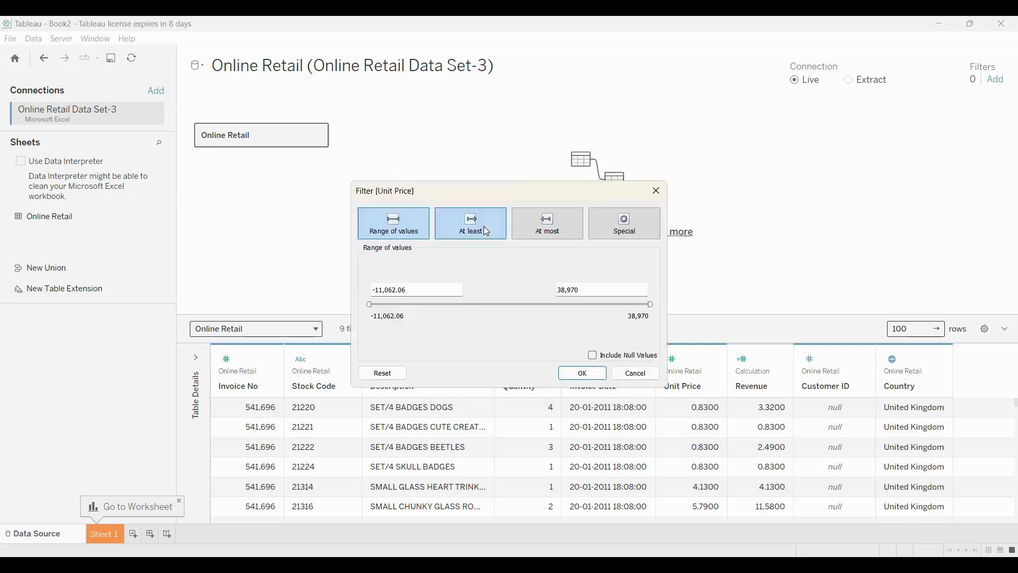
pyautogui.click(484, 226)
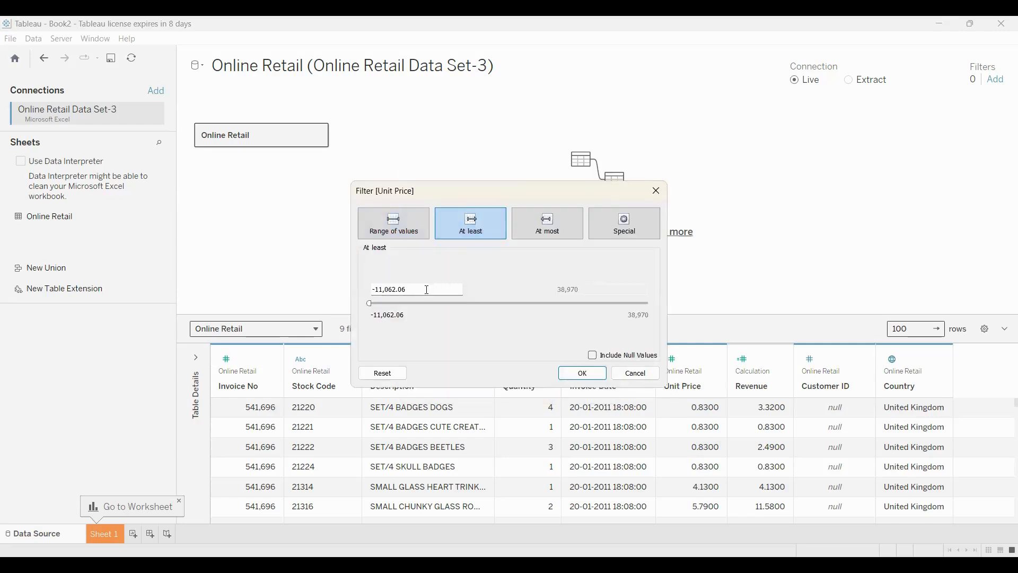
pyautogui.moveTo(418, 290); pyautogui.dragTo(369, 298)
pyautogui.write('0.00001')
pyautogui.click(583, 373)
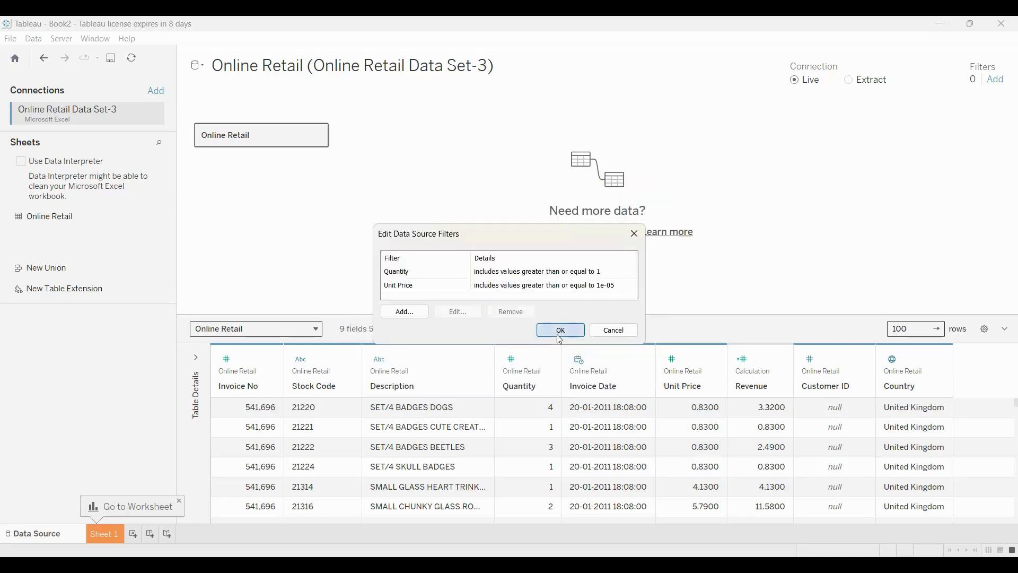
pyautogui.click(559, 330)
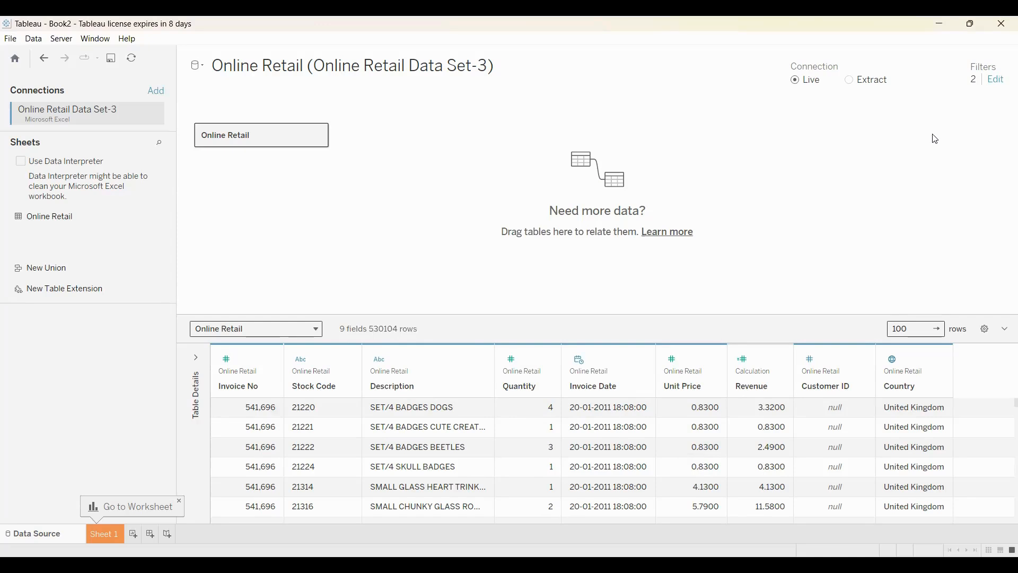
pyautogui.click(106, 536)
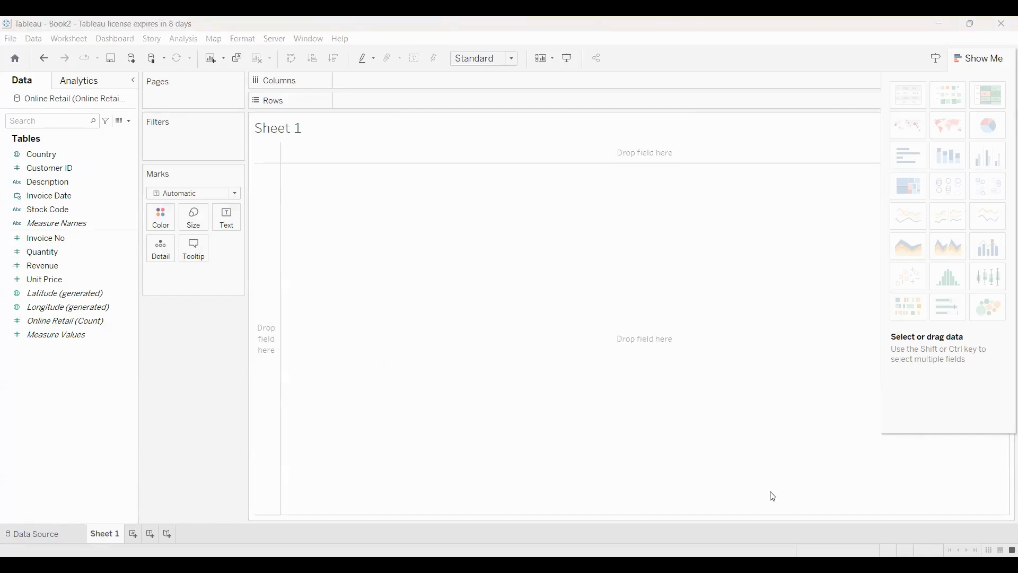
# Switch to the Forage Task 3 page in the browser, review the Question 1 requirements and return to Tableau
pyautogui.hotkey('alt', 'Tab')
pyautogui.scroll(2, 497, 326)
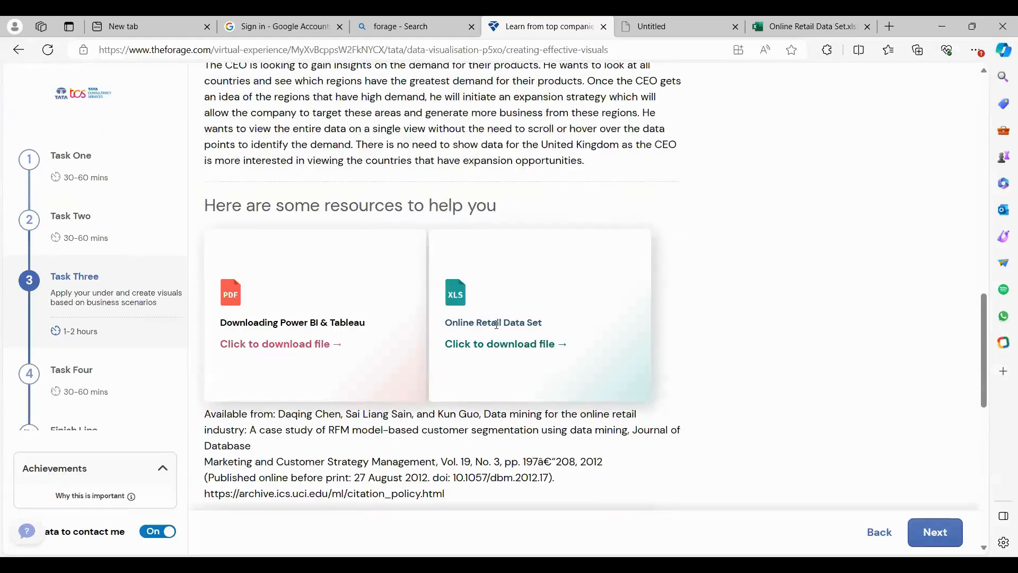
pyautogui.scroll(6, 497, 328)
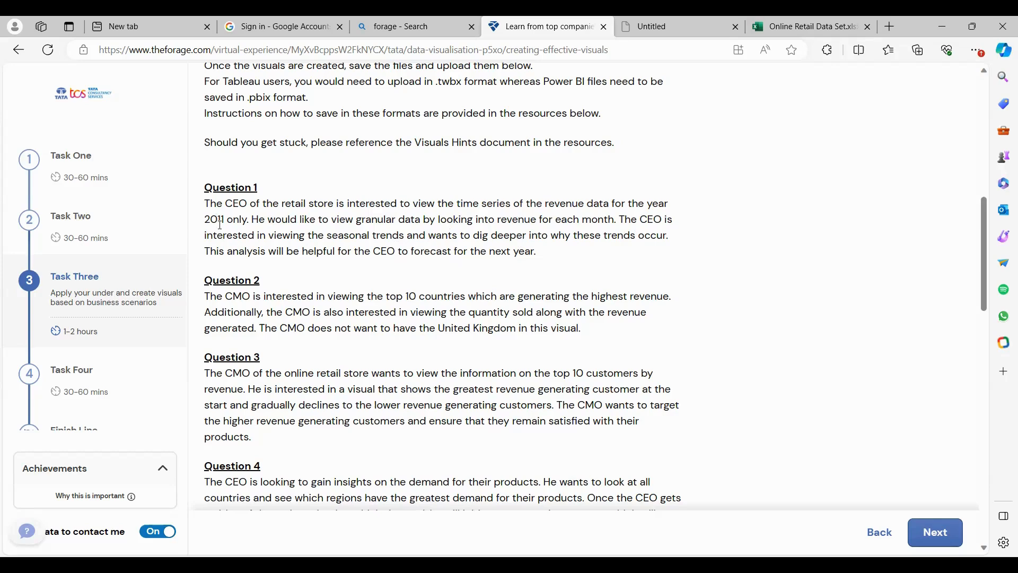
pyautogui.scroll(-1, 491, 227)
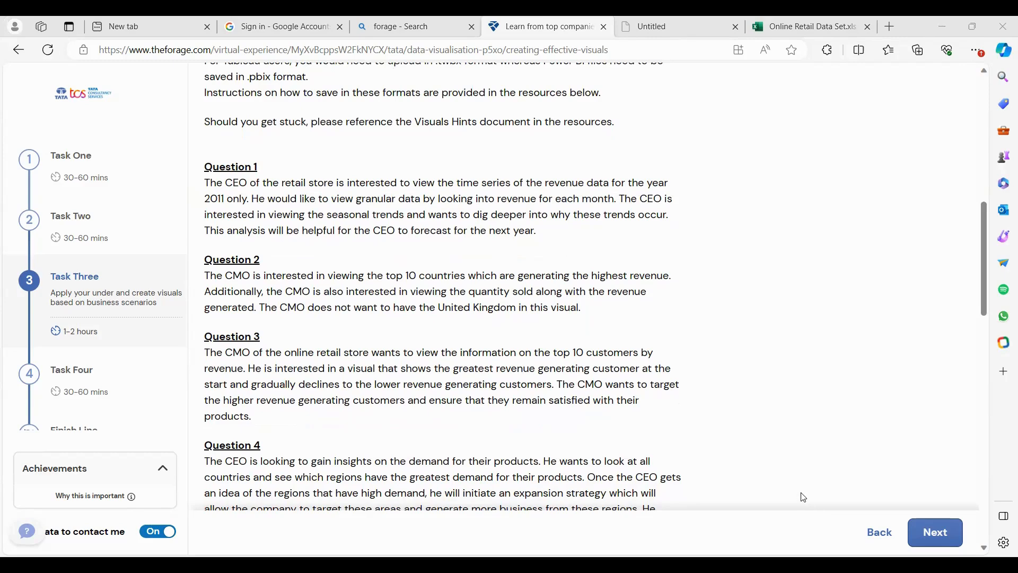
pyautogui.hotkey('alt', 'Tab')
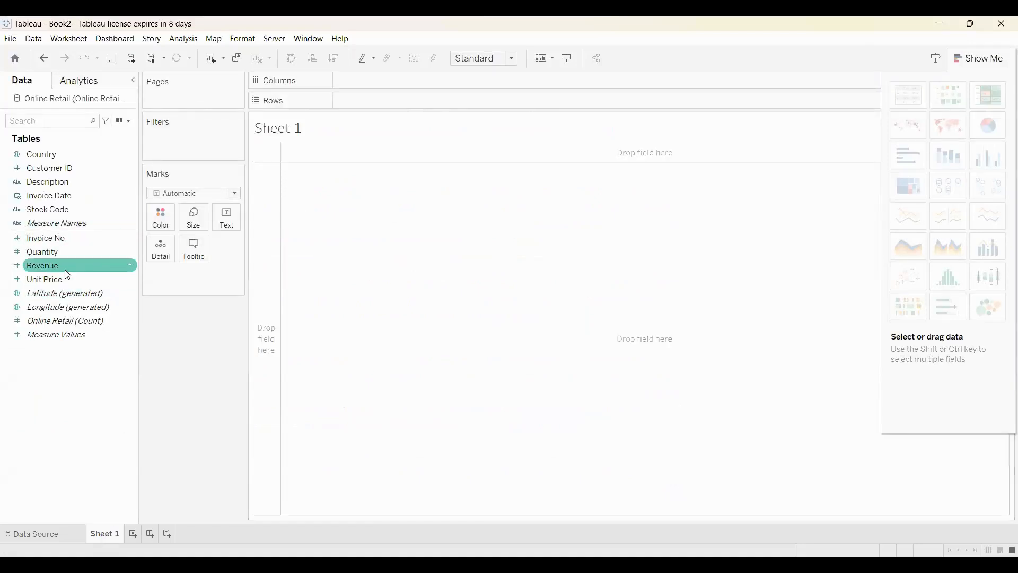
# Set the mark type of Sheet 1 to Line
pyautogui.click(85, 270)
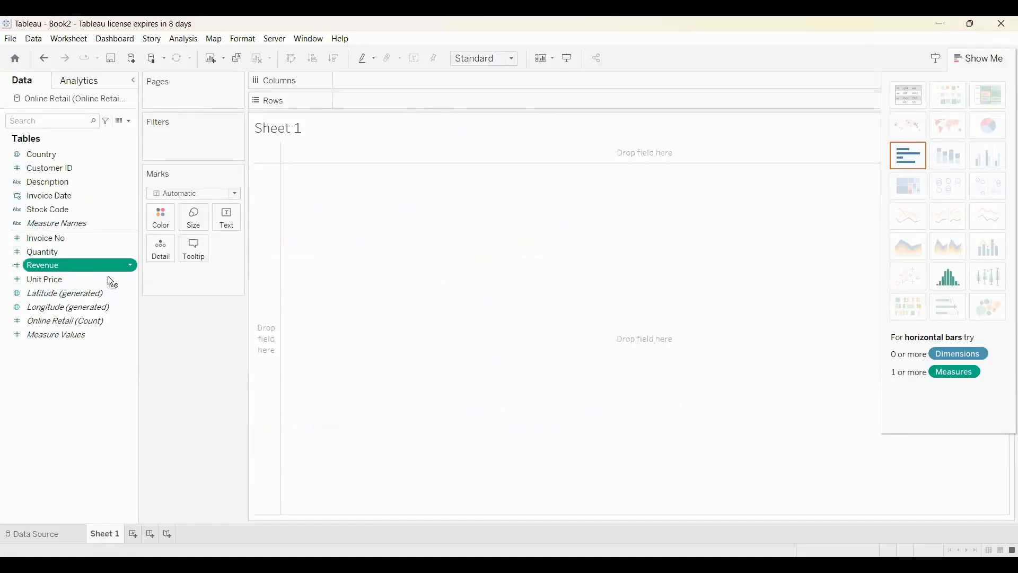
pyautogui.click(164, 199)
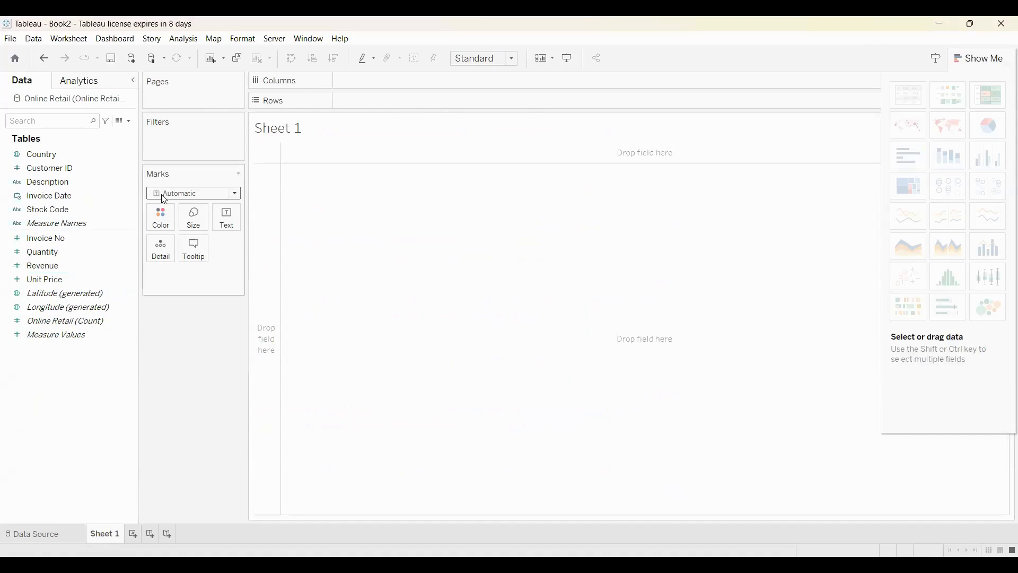
pyautogui.click(235, 194)
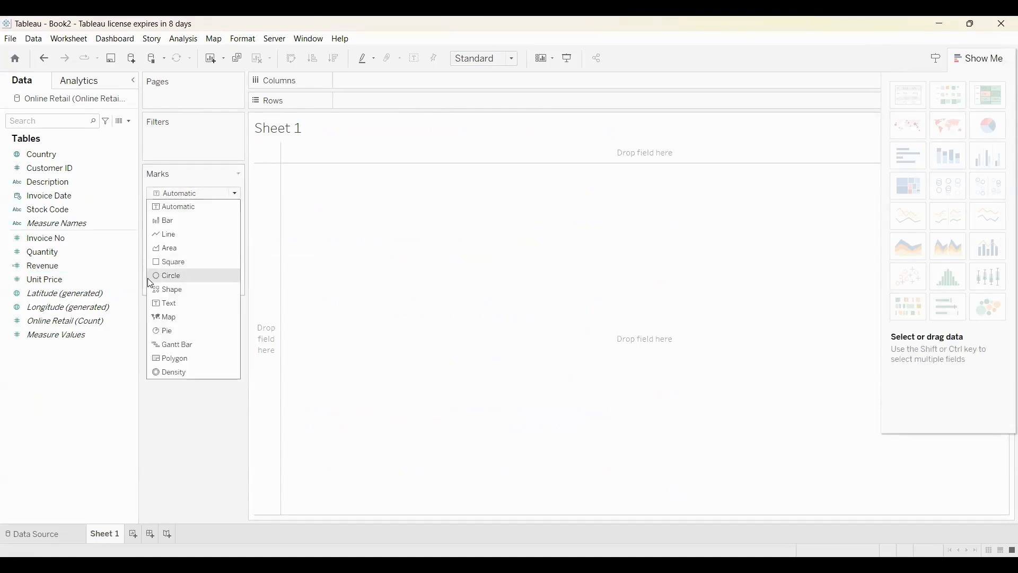
pyautogui.click(175, 234)
# Plot Revenue on the rows against Invoice Date on the columns
pyautogui.click(81, 283)
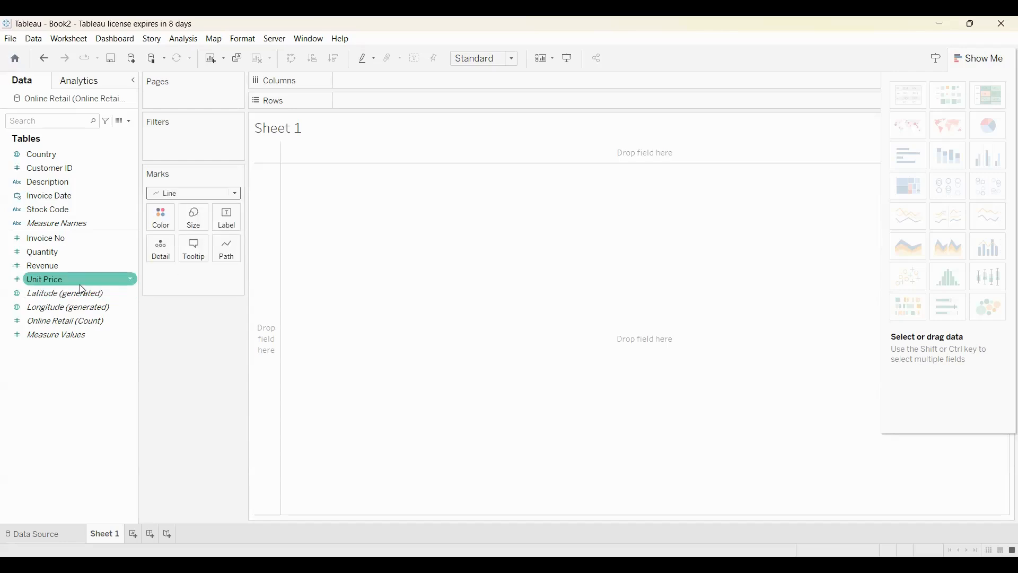
pyautogui.click(45, 265)
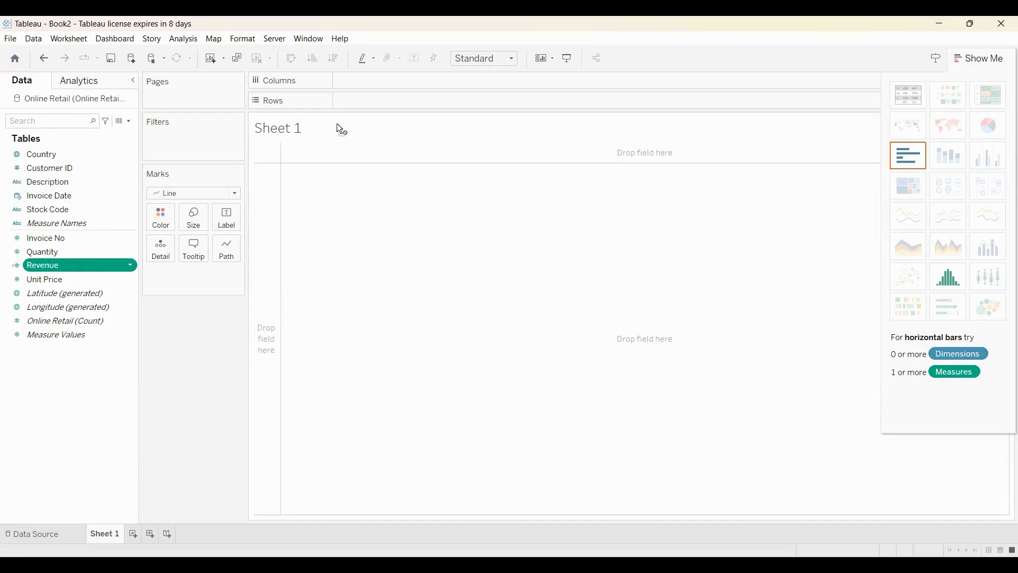
pyautogui.moveTo(395, 99); pyautogui.dragTo(371, 100)
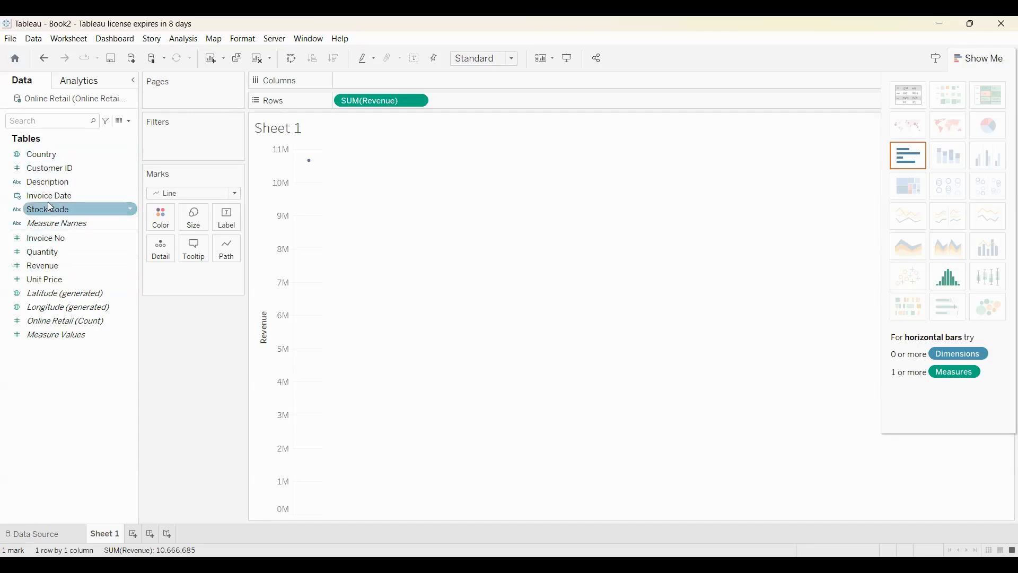
pyautogui.moveTo(52, 202); pyautogui.dragTo(366, 85)
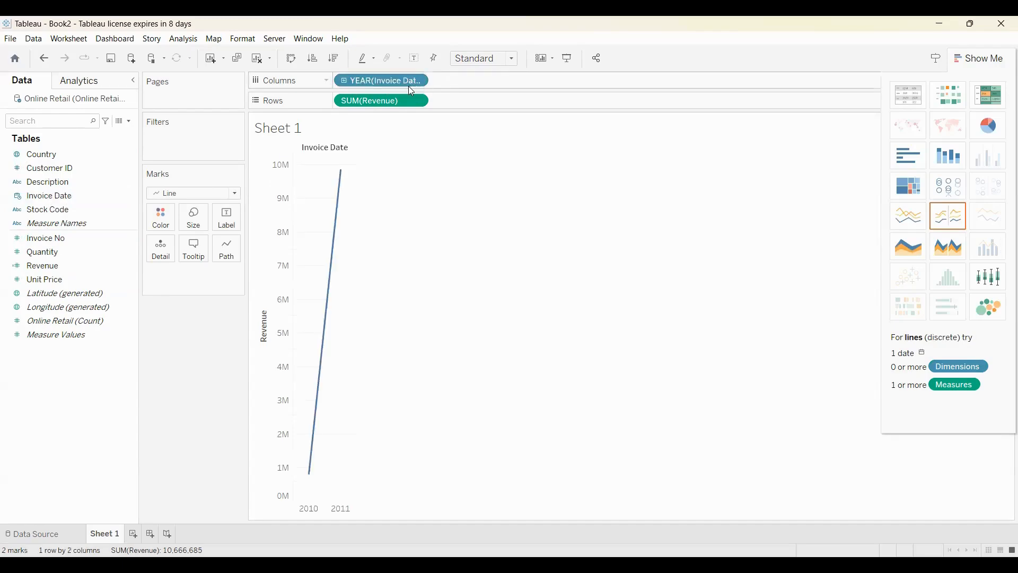
# Filter the year of Invoice Date to 2011 only
pyautogui.click(418, 82)
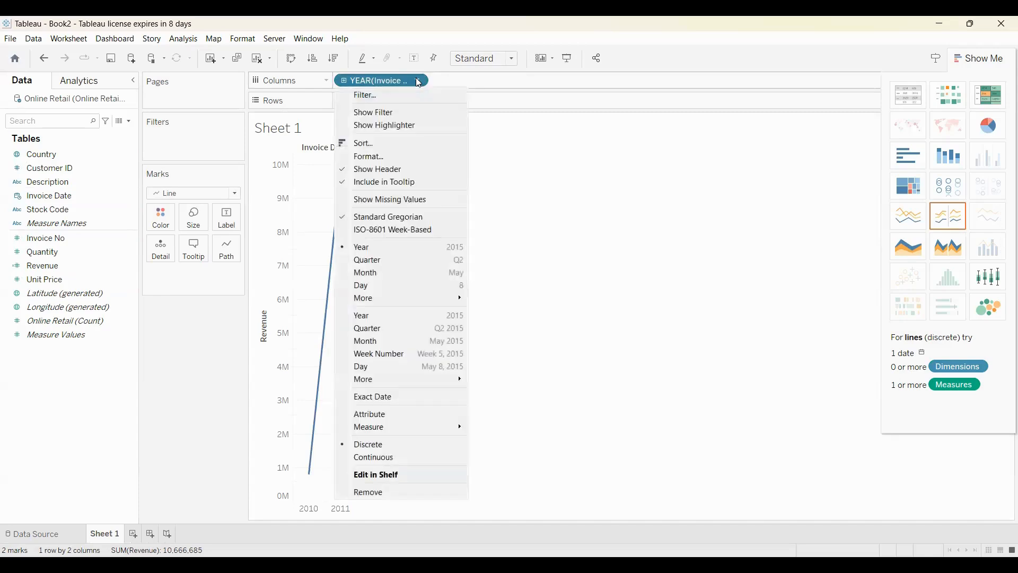
pyautogui.click(394, 97)
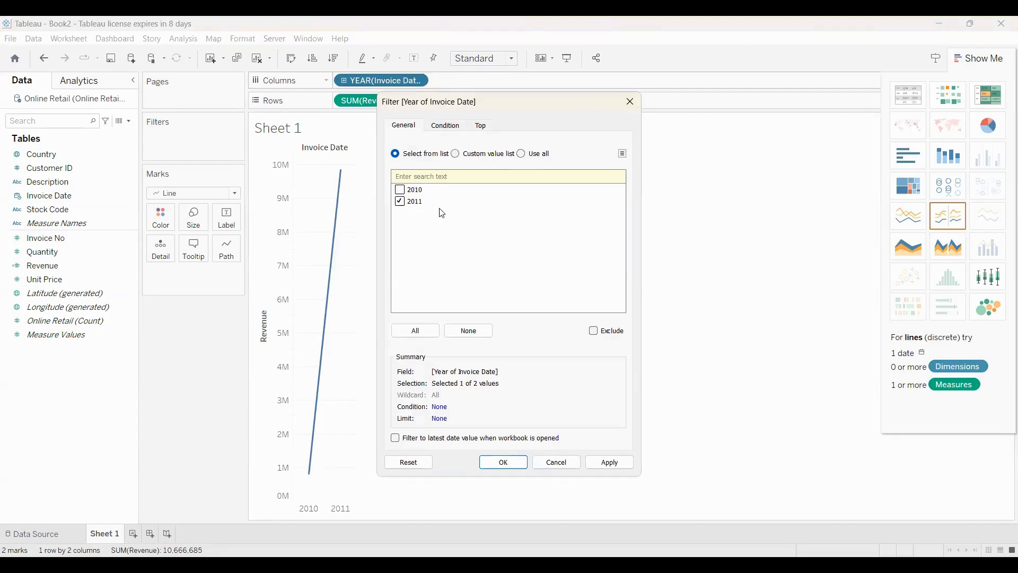
pyautogui.click(504, 464)
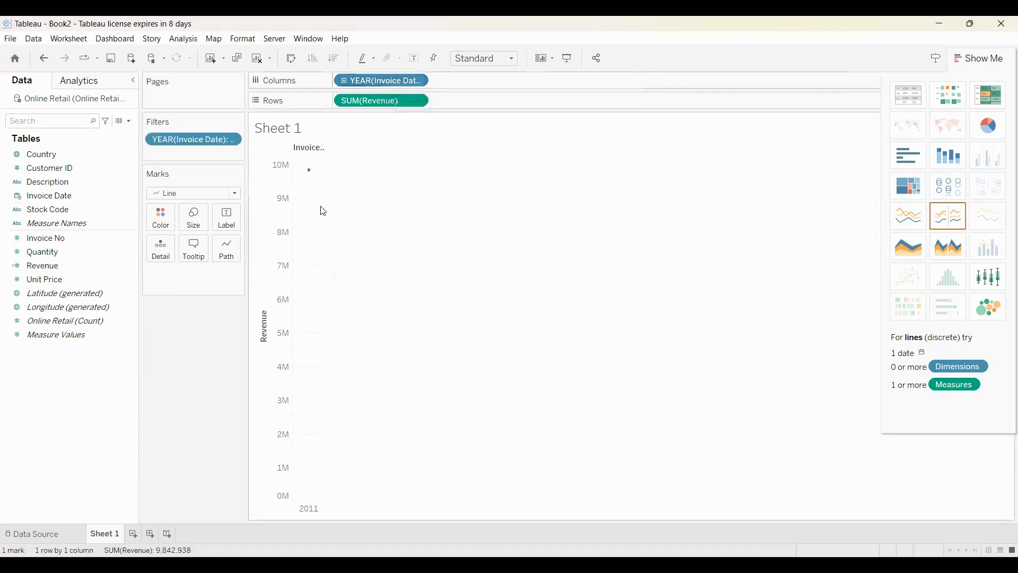
# Change Invoice Date on the columns to continuous months and hide the chart suggestions covering the line chart
pyautogui.click(418, 80)
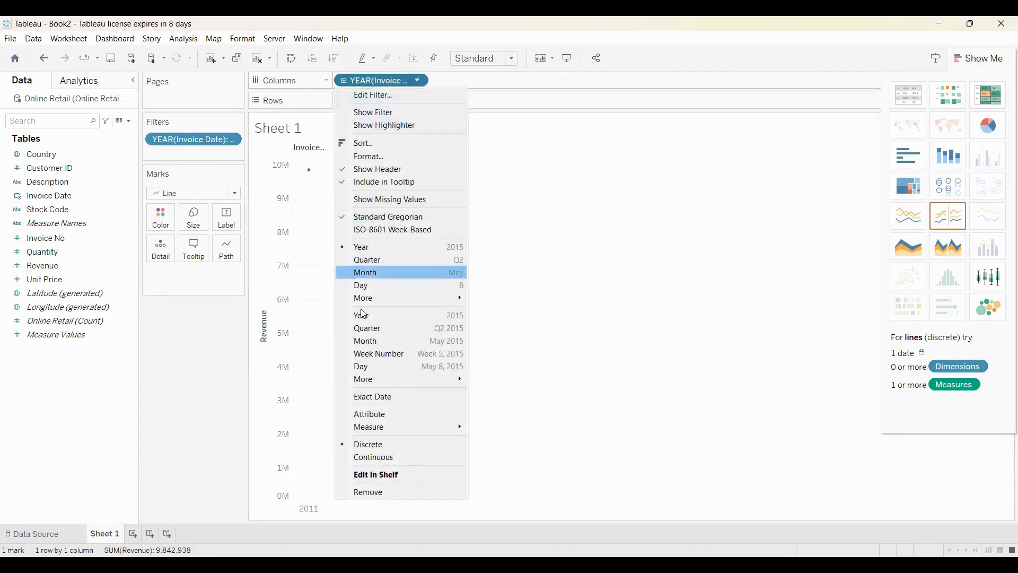
pyautogui.click(382, 342)
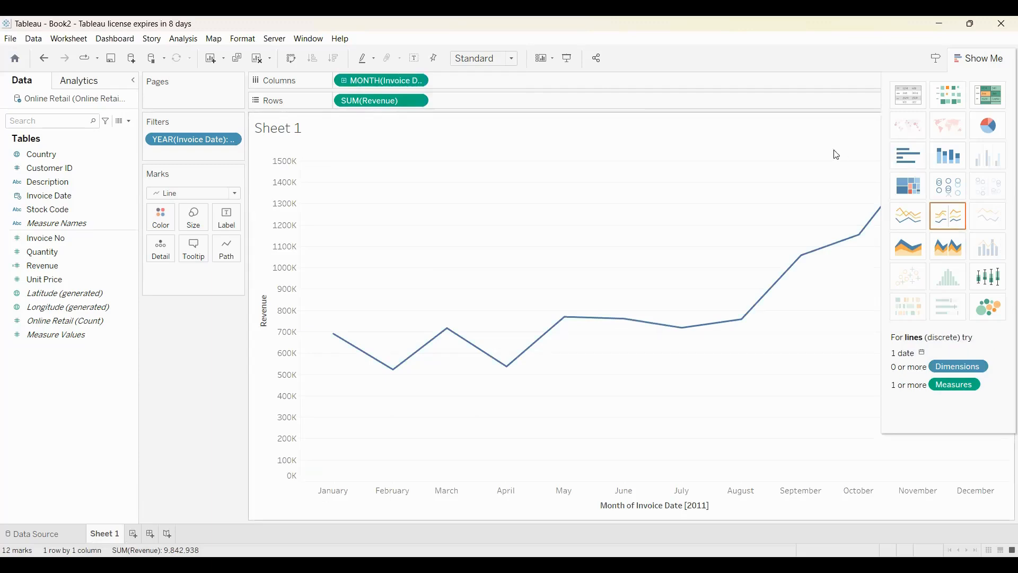
pyautogui.click(980, 61)
pyautogui.moveTo(567, 328)
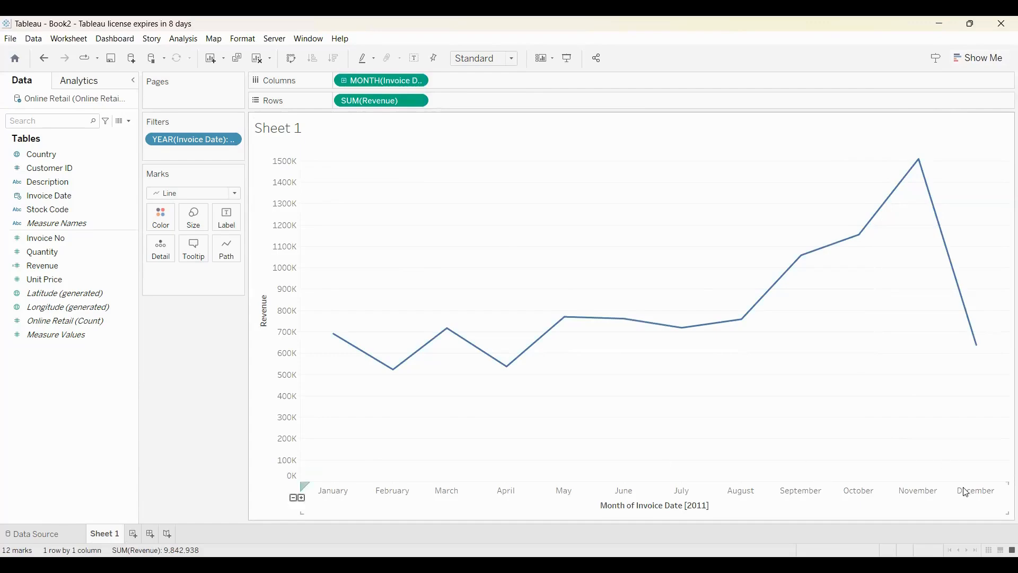
# Add Revenue to the marks as a label on each month's point
pyautogui.click(55, 269)
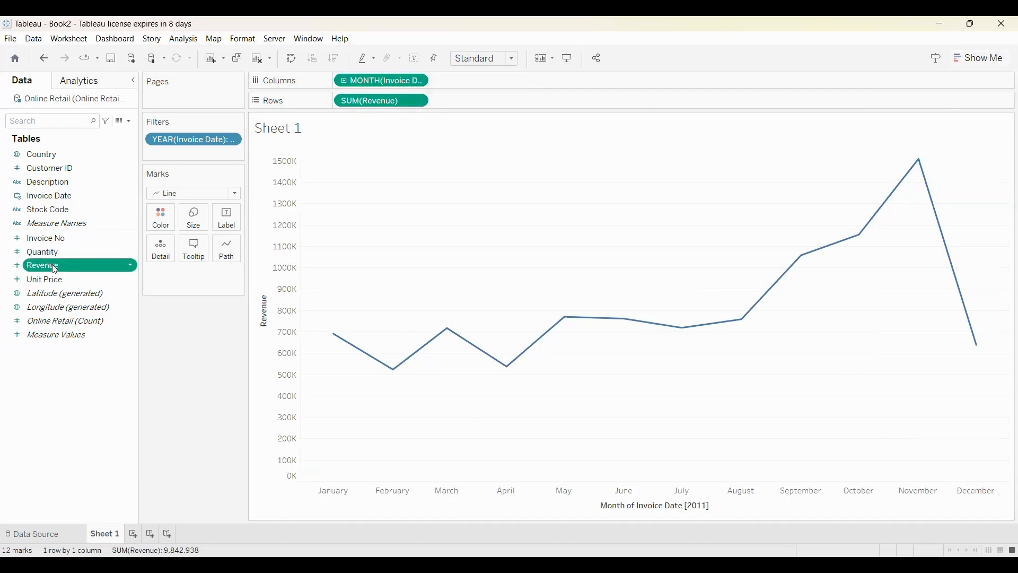
pyautogui.moveTo(169, 274); pyautogui.dragTo(165, 273)
pyautogui.click(155, 274)
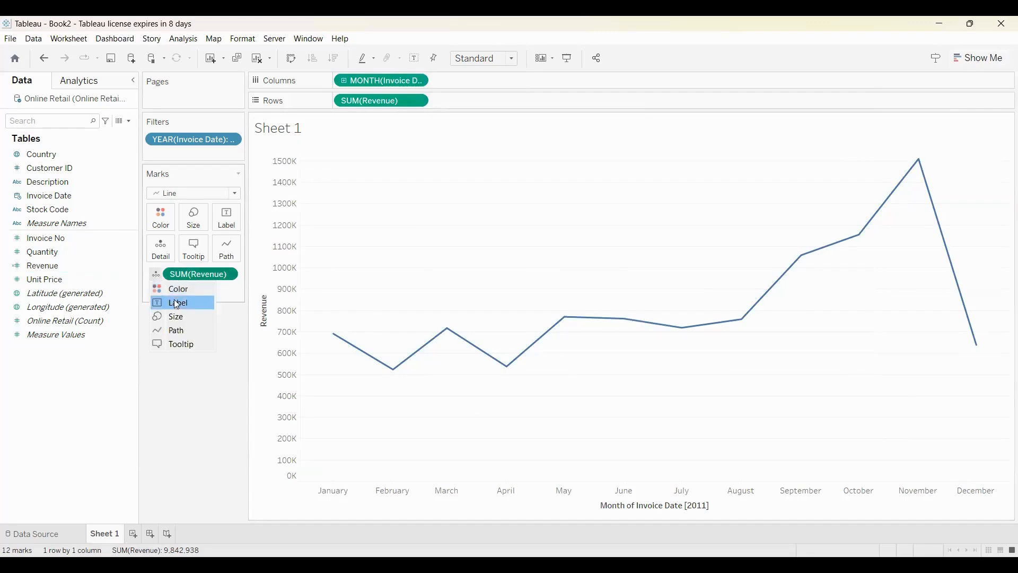
pyautogui.click(179, 305)
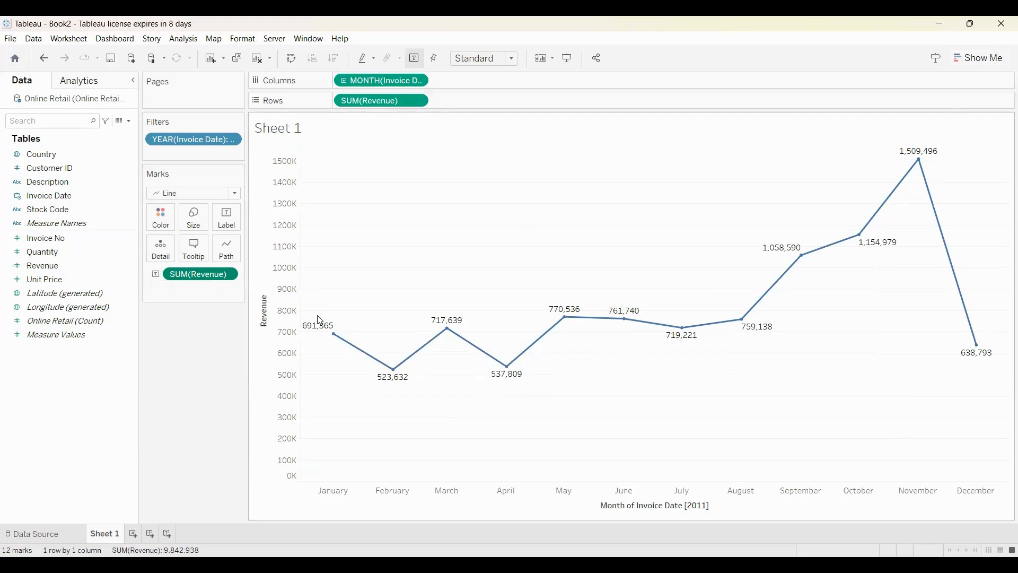
# Format the Revenue labels as custom currency with display units in Millions (M)
pyautogui.click(229, 276)
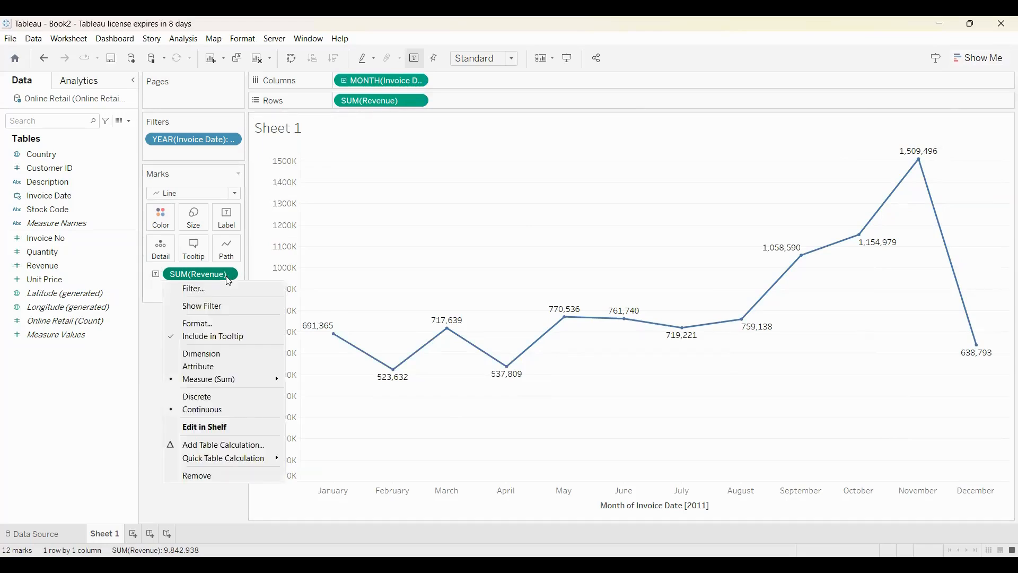
pyautogui.click(214, 324)
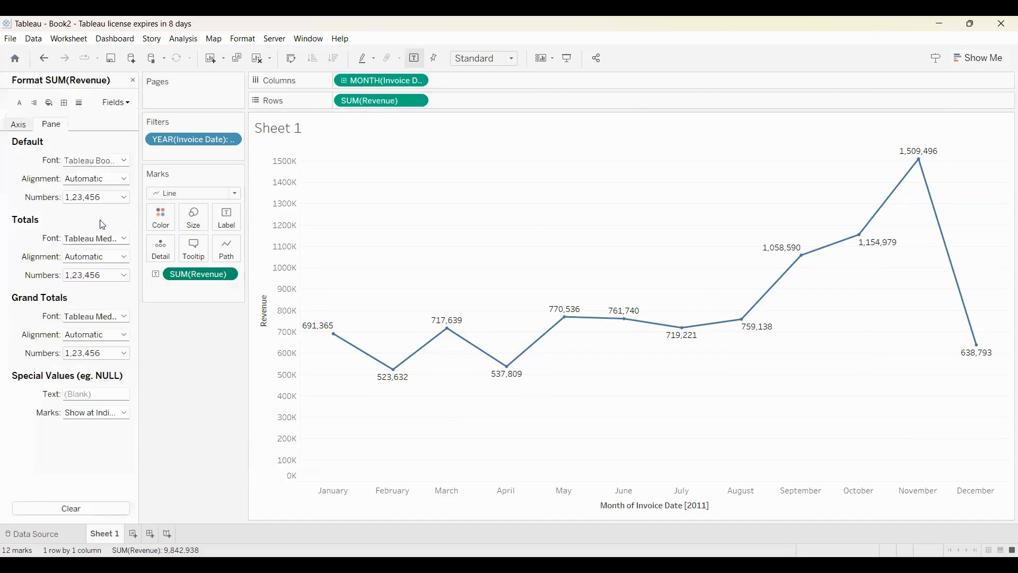
pyautogui.click(119, 199)
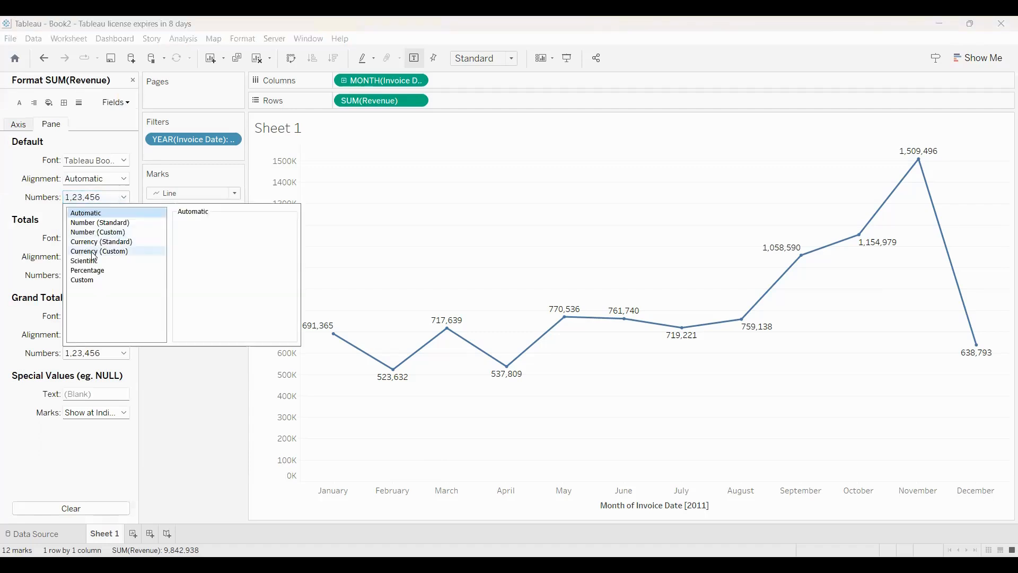
pyautogui.click(93, 252)
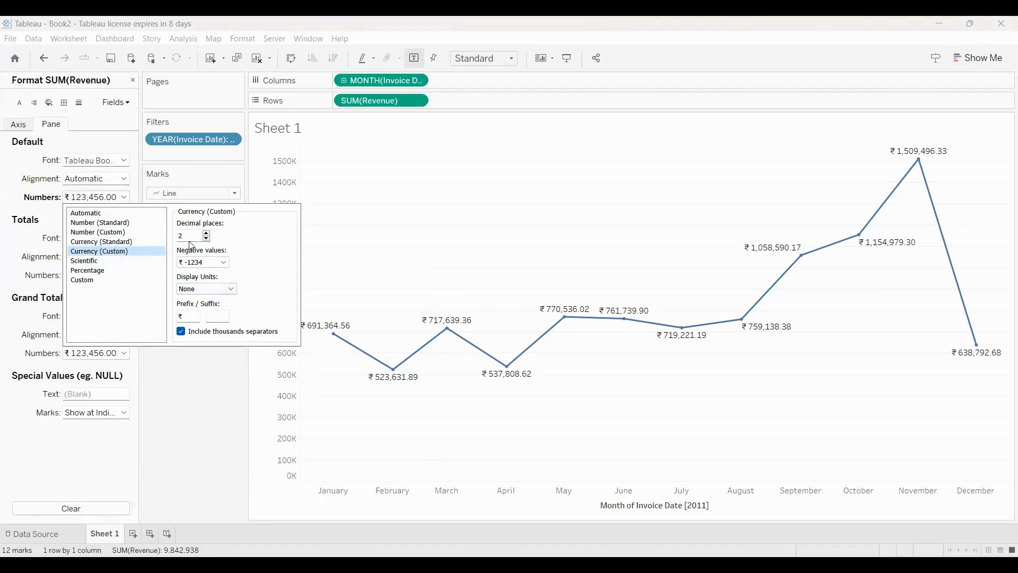
pyautogui.click(209, 293)
pyautogui.click(208, 293)
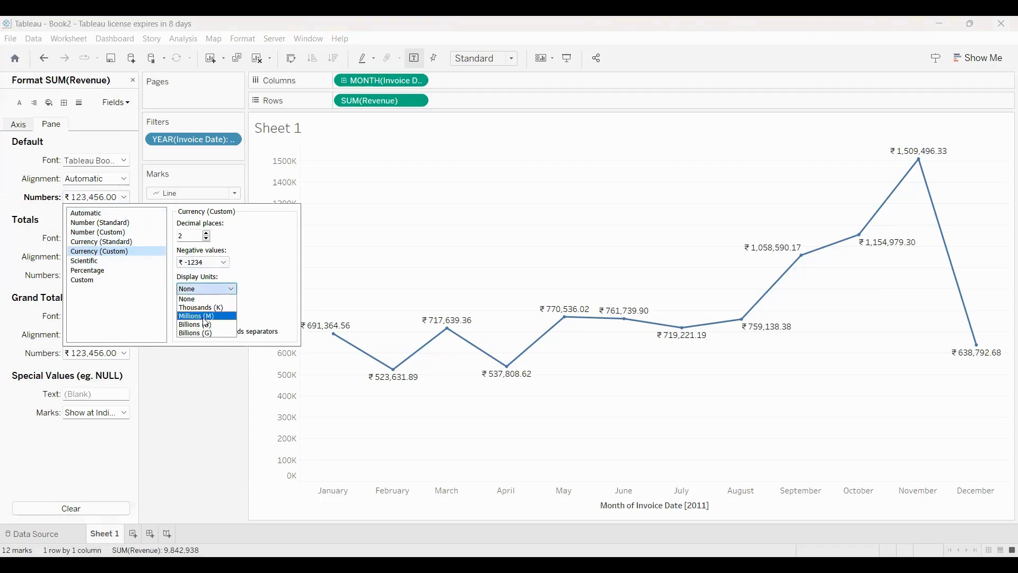
pyautogui.click(204, 317)
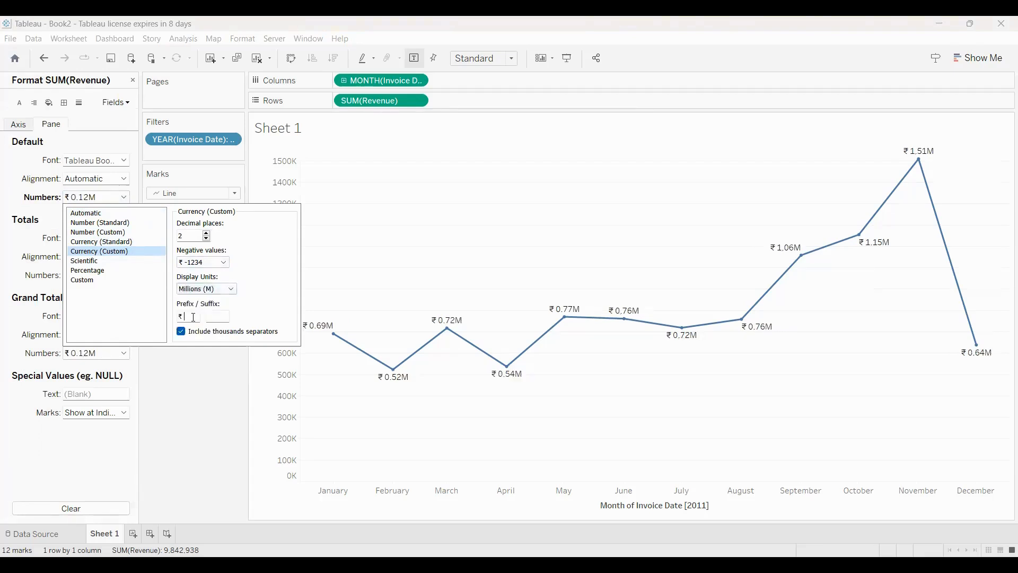
# Replace the currency prefix of the Revenue labels with $
pyautogui.moveTo(194, 317); pyautogui.dragTo(174, 319)
pyautogui.write('4')
pyautogui.press('BackSpace')
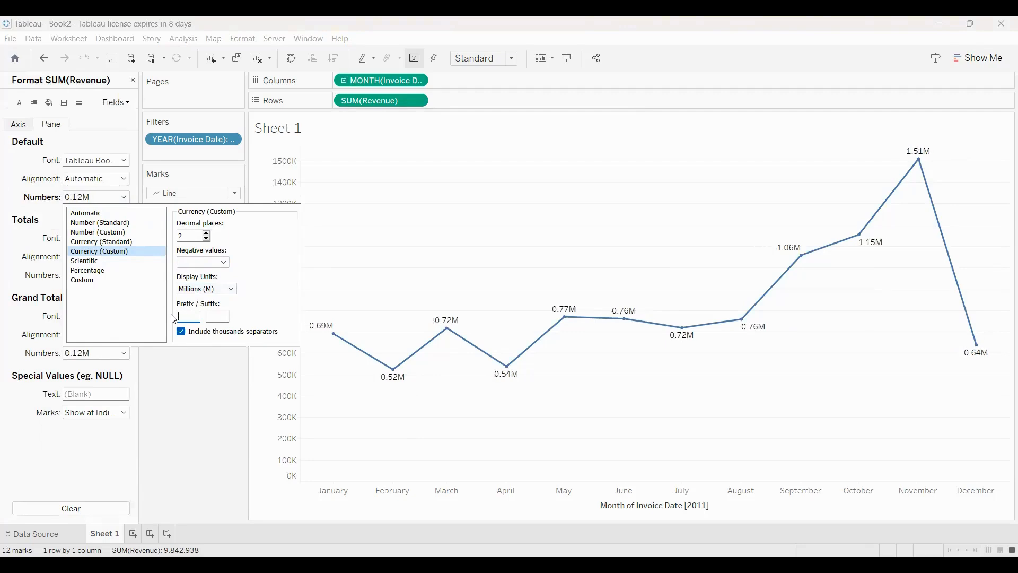
pyautogui.write('$')
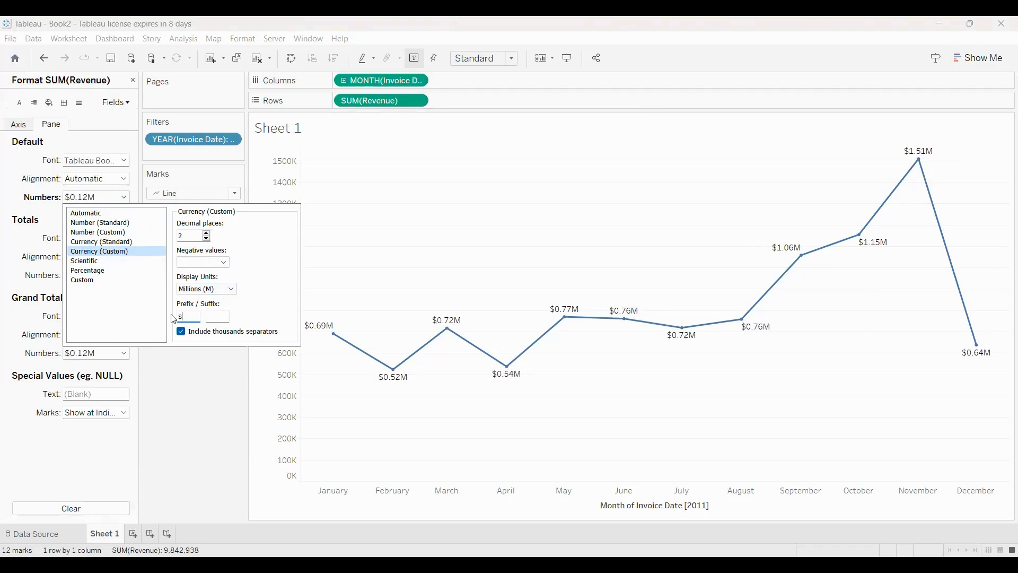
pyautogui.click(211, 406)
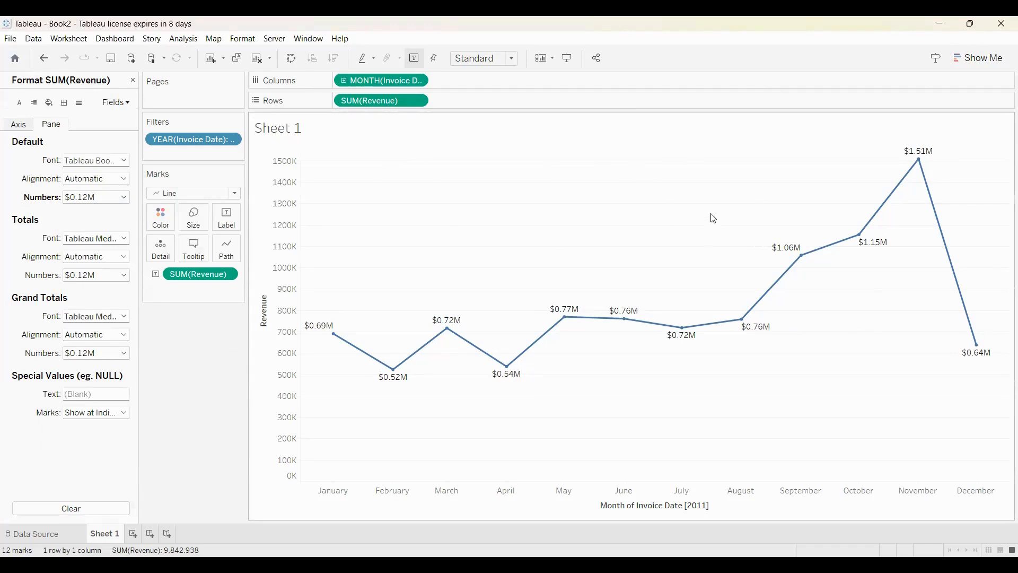
# Set the workbook's grid line opacity to 0%
pyautogui.click(243, 40)
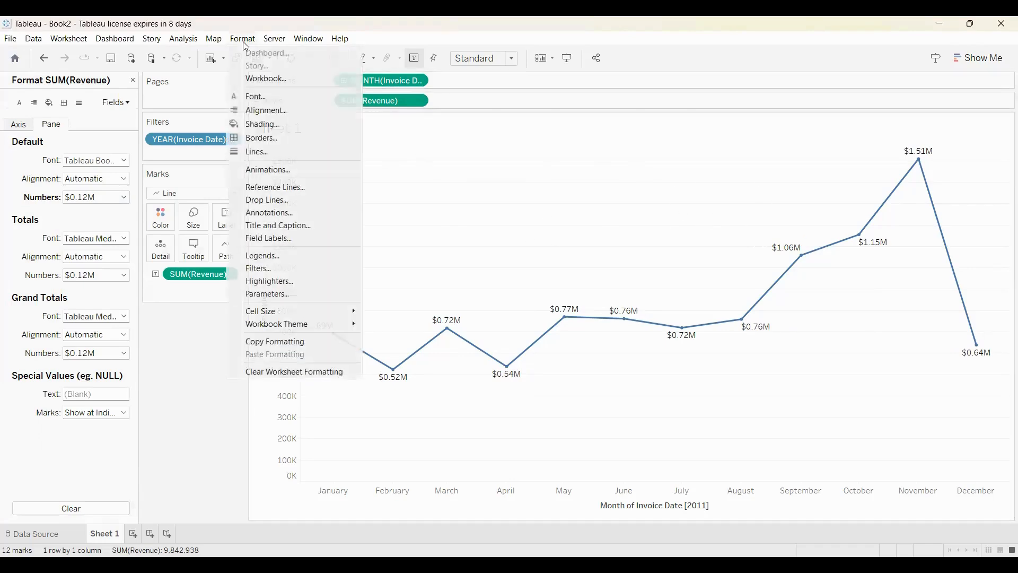
pyautogui.click(278, 79)
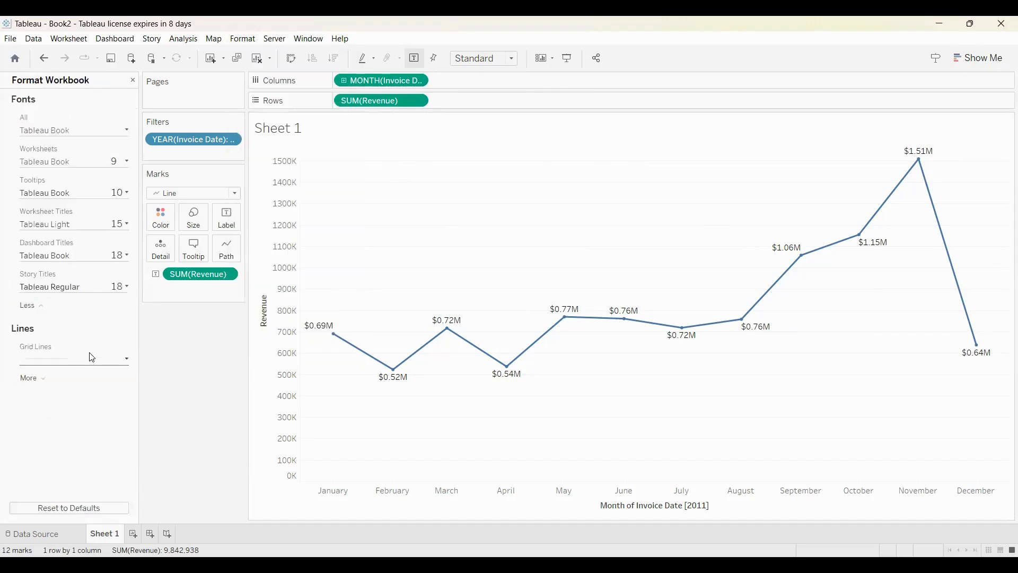
pyautogui.click(91, 358)
pyautogui.moveTo(82, 333); pyautogui.dragTo(31, 333)
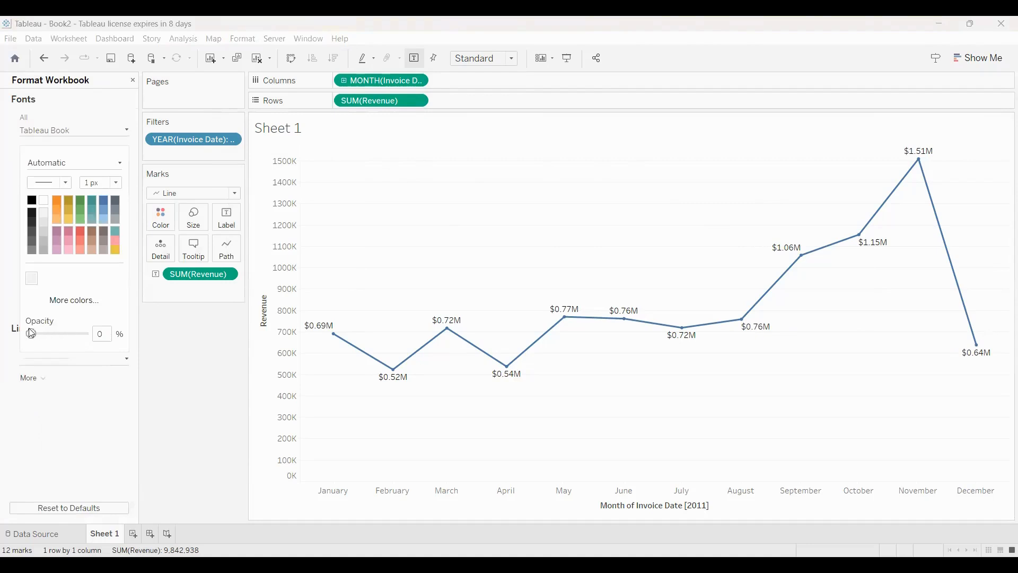
pyautogui.click(192, 366)
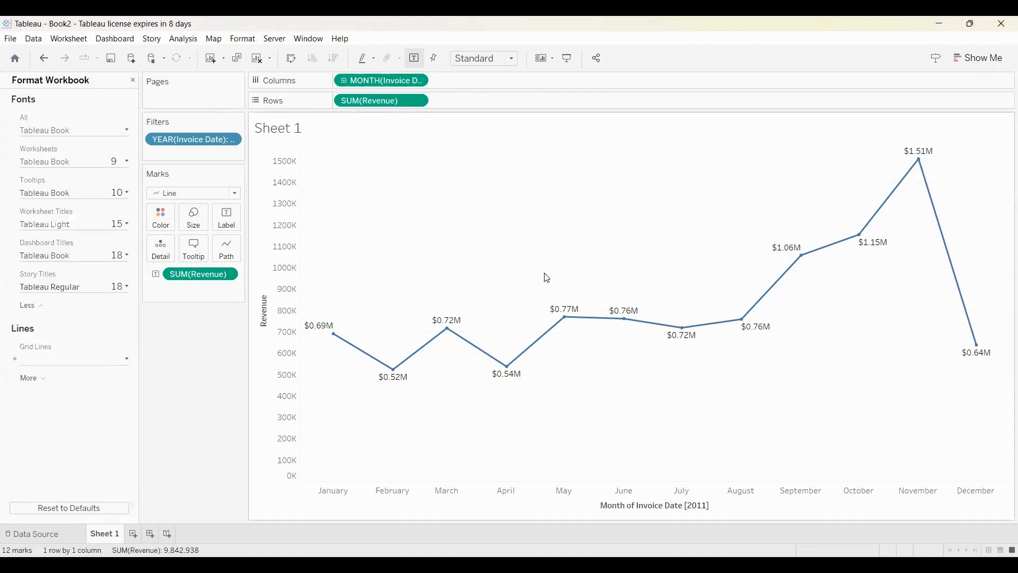
# Replace the sheet name in the chart title with "Revenue by Month for the year 2011"
pyautogui.moveTo(564, 317)
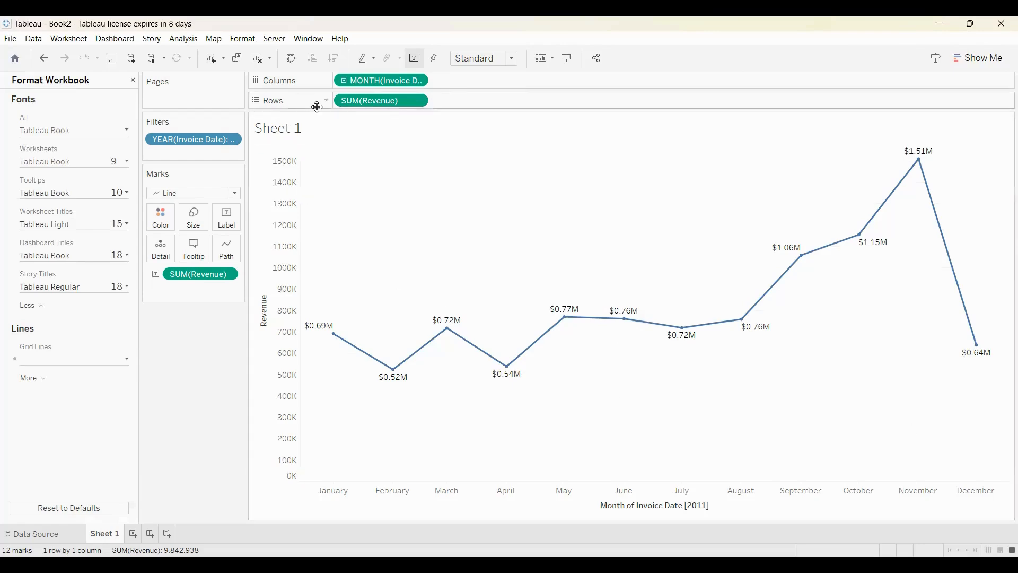
pyautogui.rightClick(287, 134)
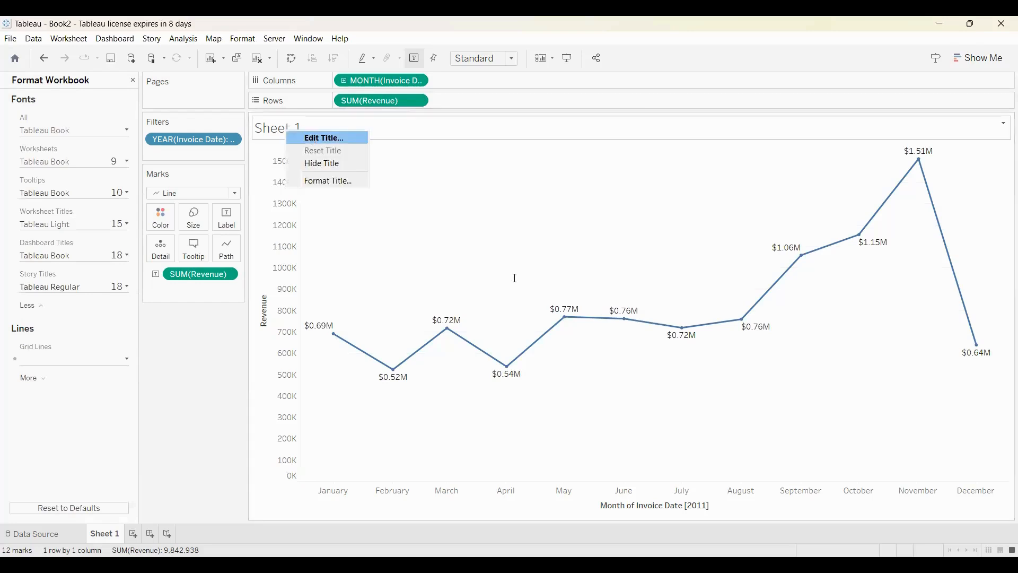
pyautogui.press('Return')
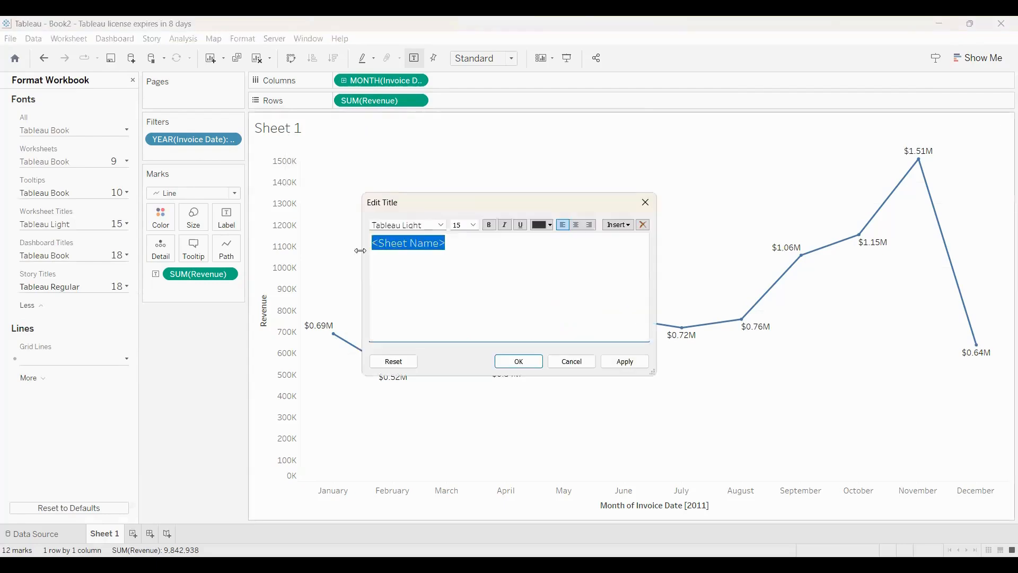
pyautogui.click(374, 243)
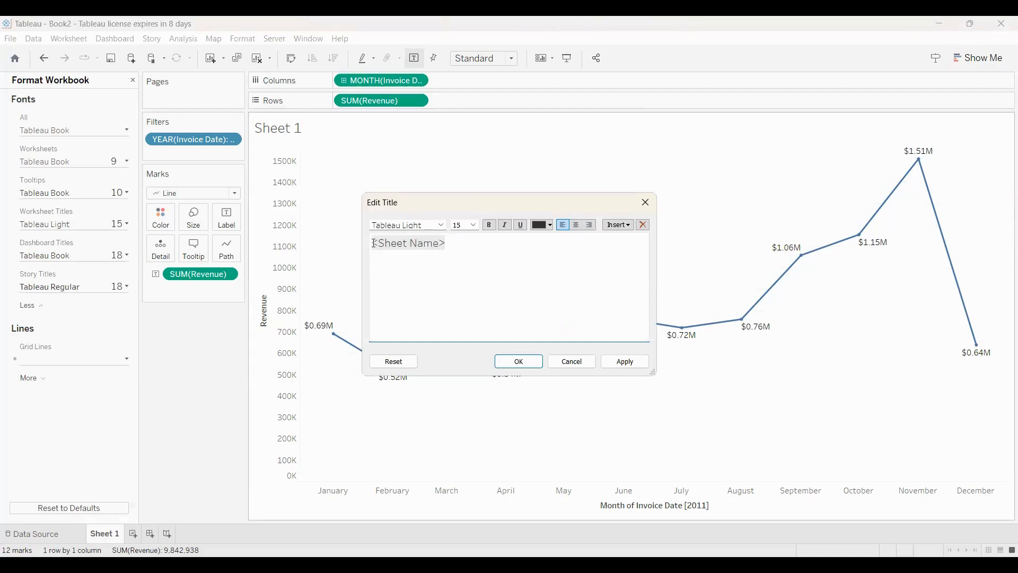
pyautogui.write('R')
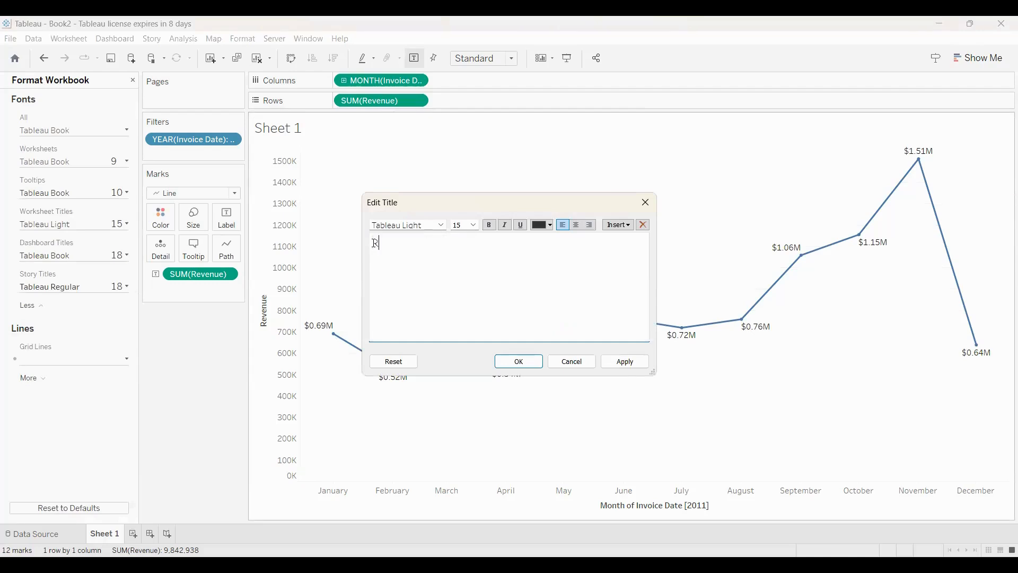
pyautogui.write('evenue by Month for the year ')
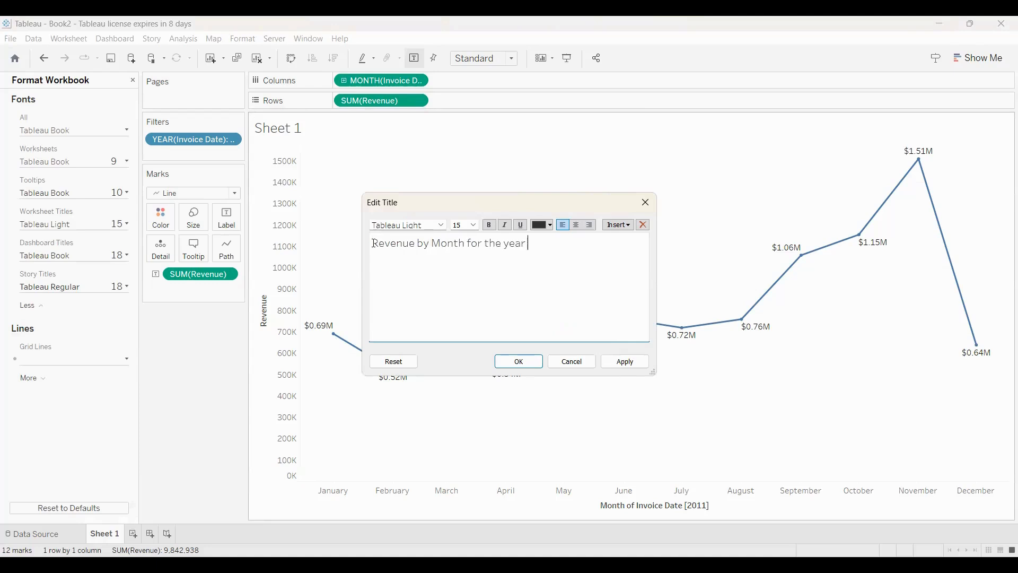
pyautogui.write('2011')
# Make the whole chart title bold and centred, and apply the title changes
pyautogui.hotkey('ctrl', 'a')
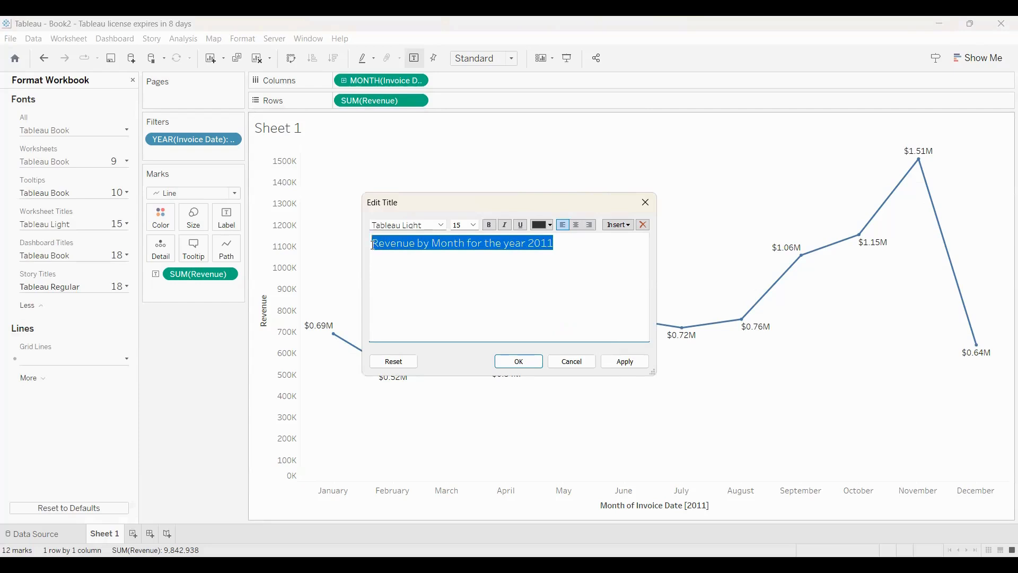
pyautogui.hotkey('ctrl', 'b')
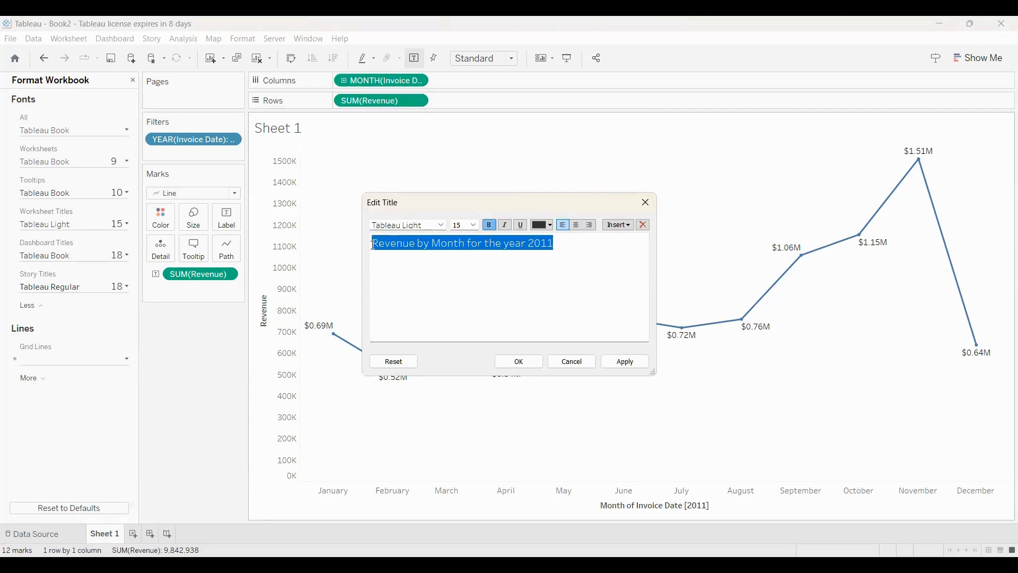
pyautogui.click(576, 225)
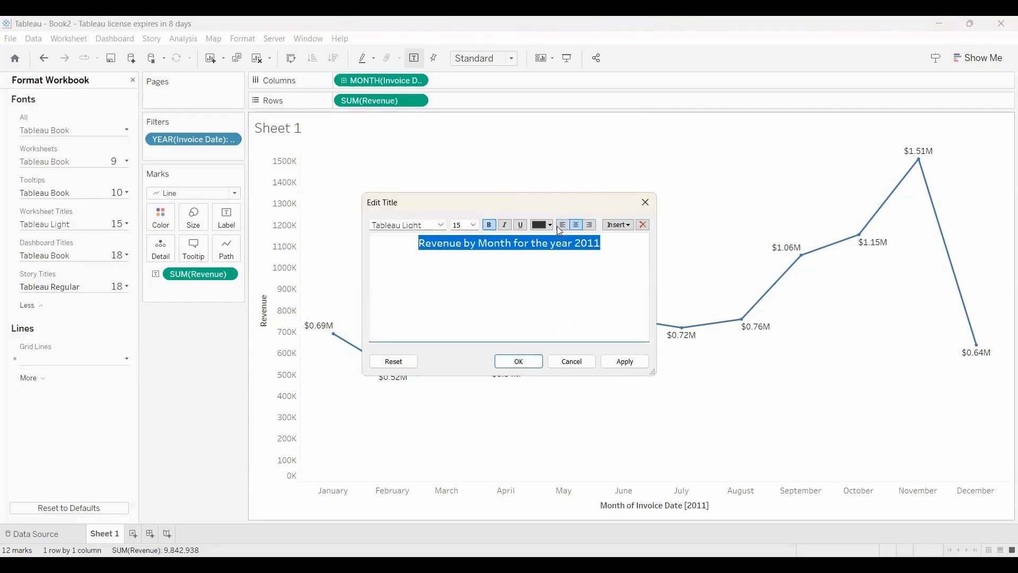
pyautogui.click(518, 366)
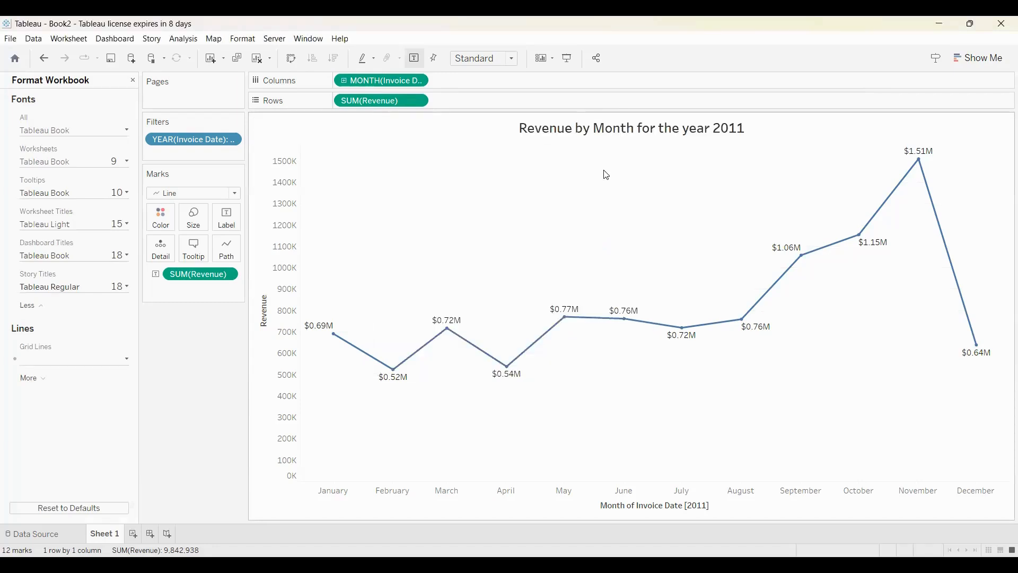
# Read Question 2 on the Forage task page in the browser and return to Tableau
pyautogui.press('alt')
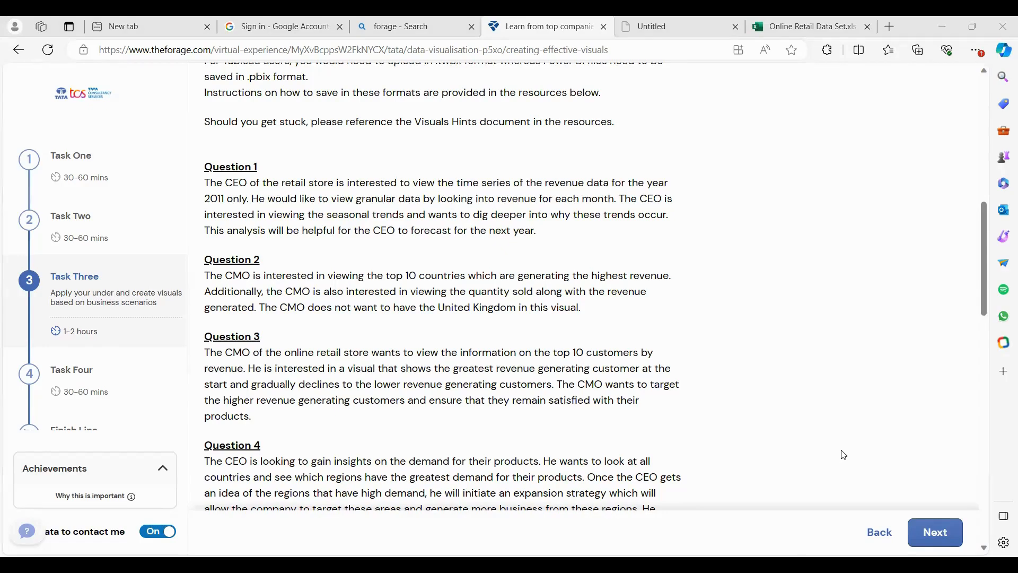
pyautogui.hotkey('alt', 'Tab')
# Add a new worksheet and set its mark type to Bar
pyautogui.hotkey('ctrl', 'm')
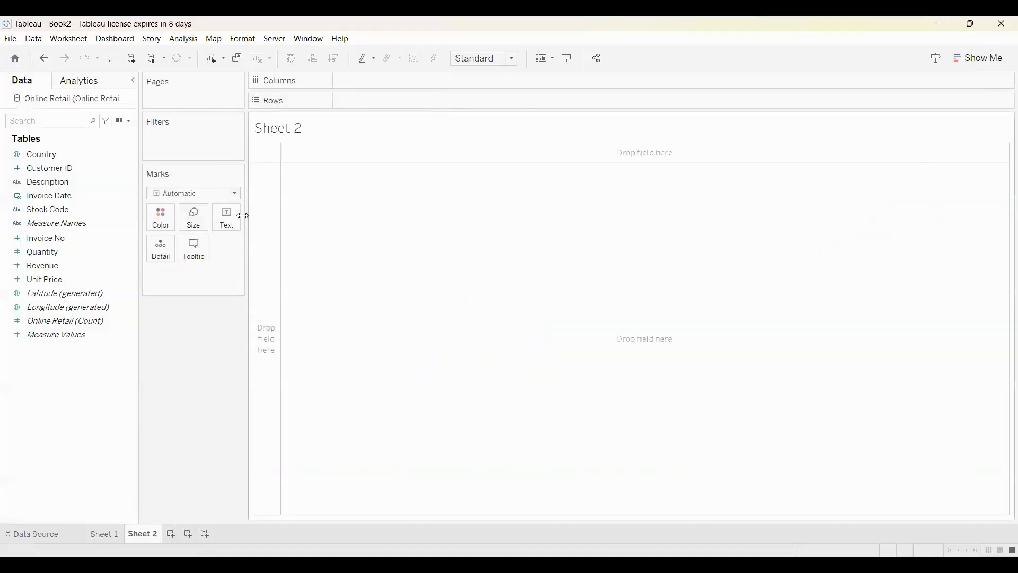
pyautogui.click(192, 198)
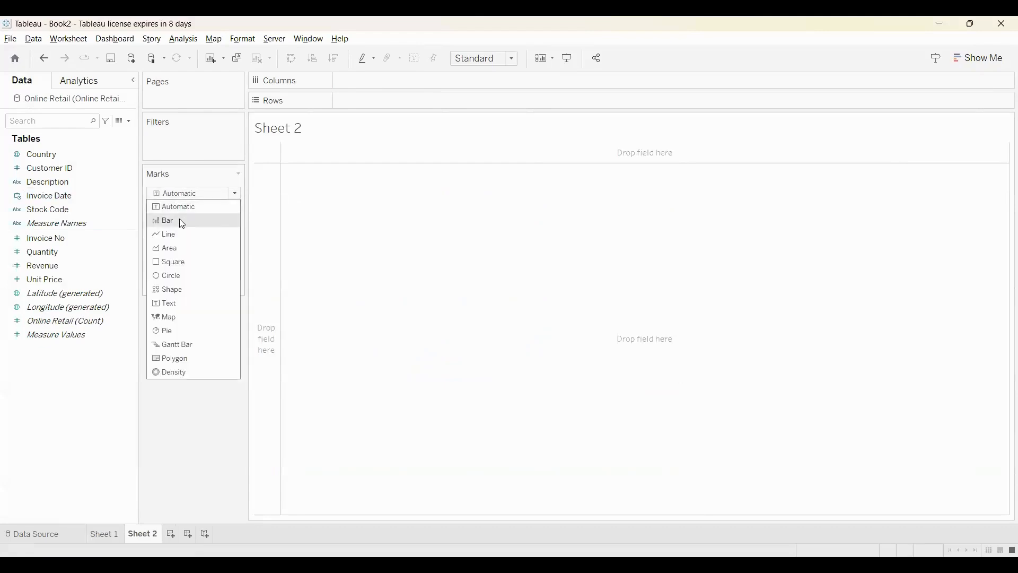
pyautogui.click(183, 221)
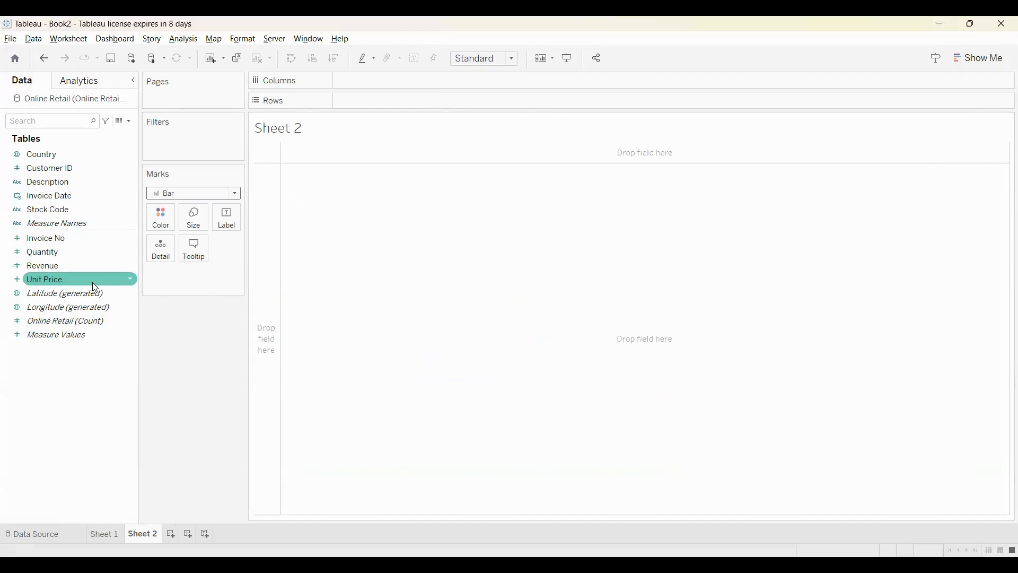
# Plot Revenue on the rows against Country on the columns of the new sheet
pyautogui.click(129, 265)
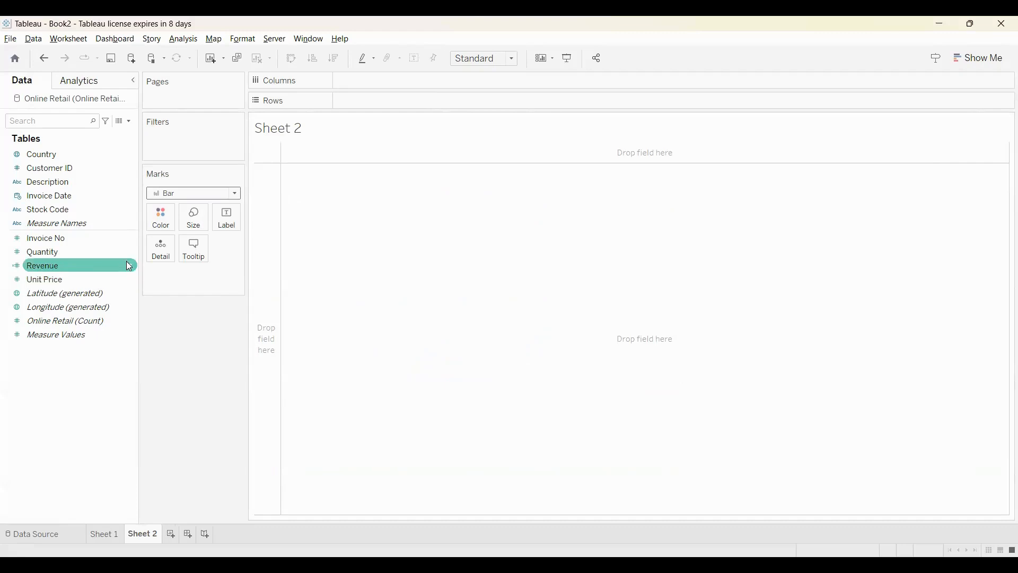
pyautogui.moveTo(74, 269); pyautogui.dragTo(382, 102)
pyautogui.click(81, 257)
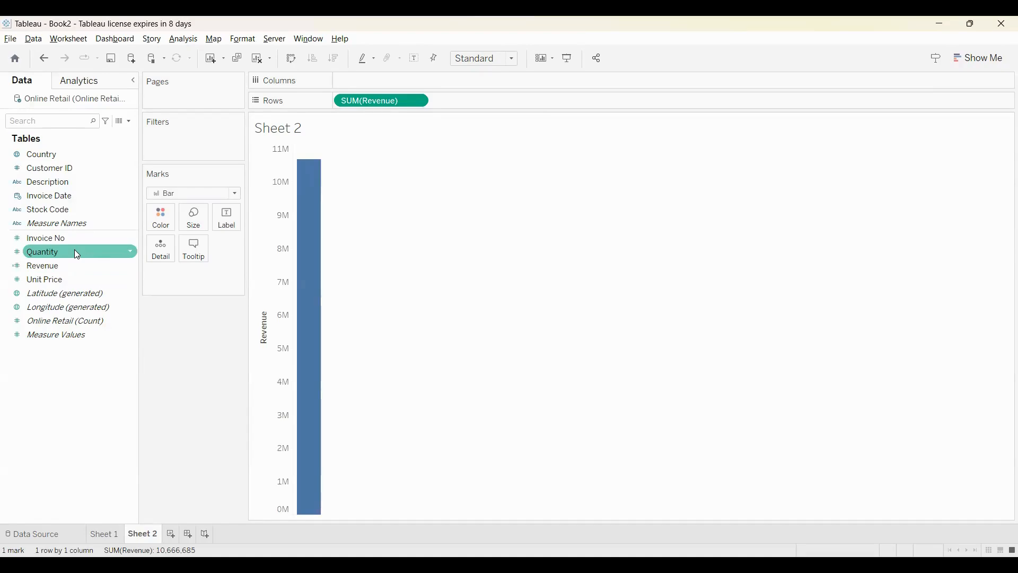
pyautogui.click(51, 167)
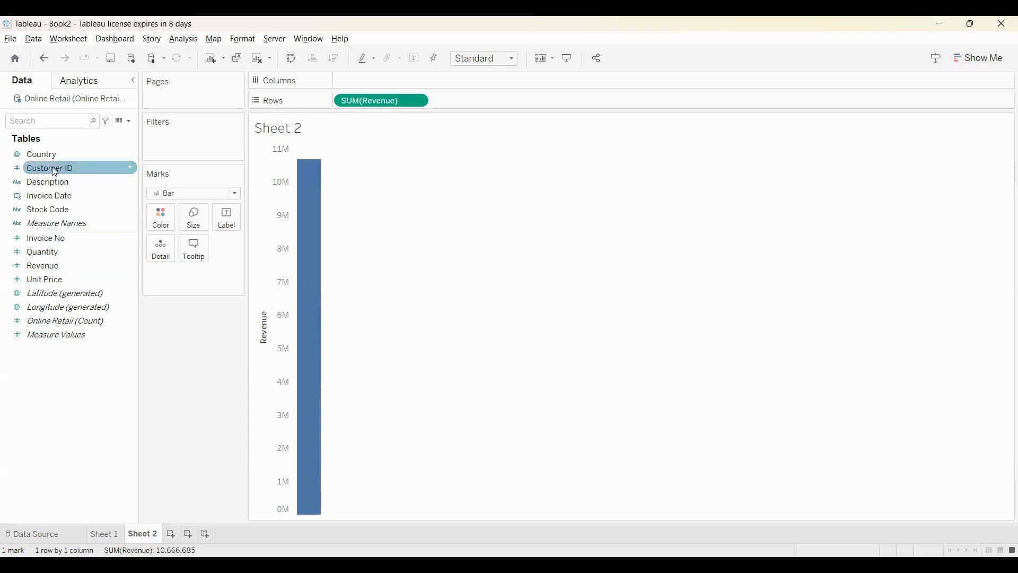
pyautogui.click(58, 154)
pyautogui.moveTo(365, 76); pyautogui.dragTo(364, 79)
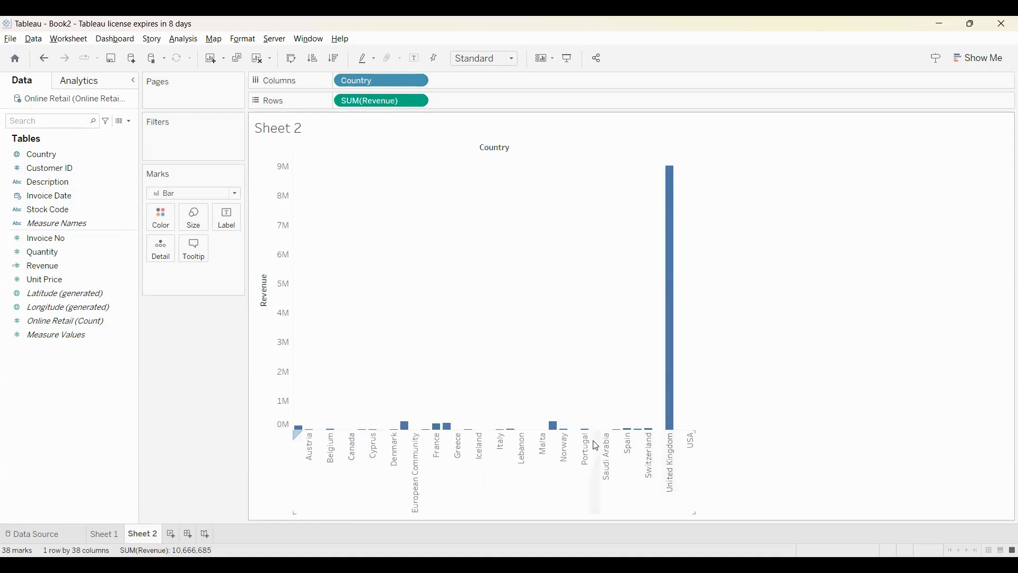
# Filter the Country field on the columns to the top 10 by sum of Revenue
pyautogui.click(418, 81)
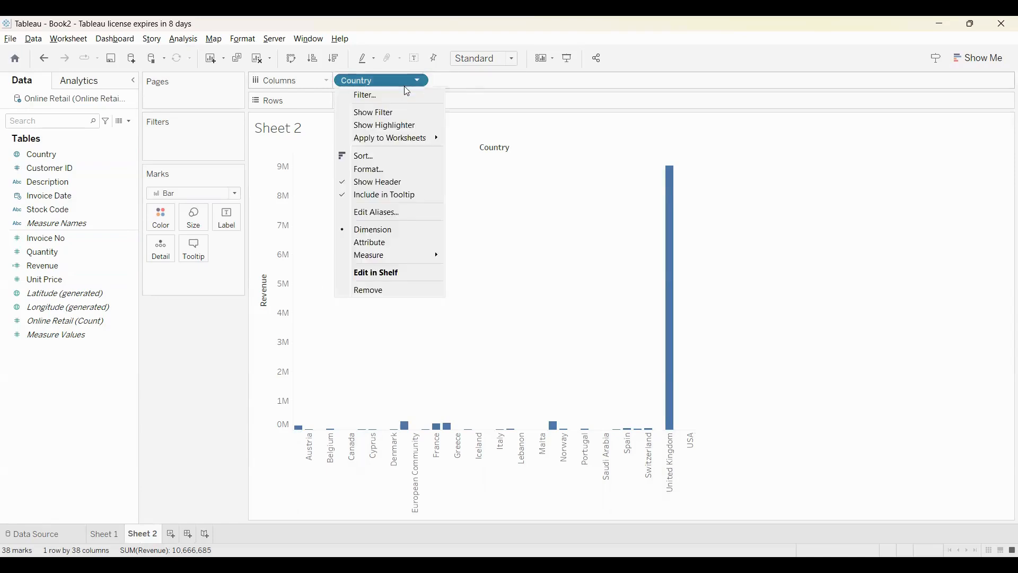
pyautogui.click(401, 96)
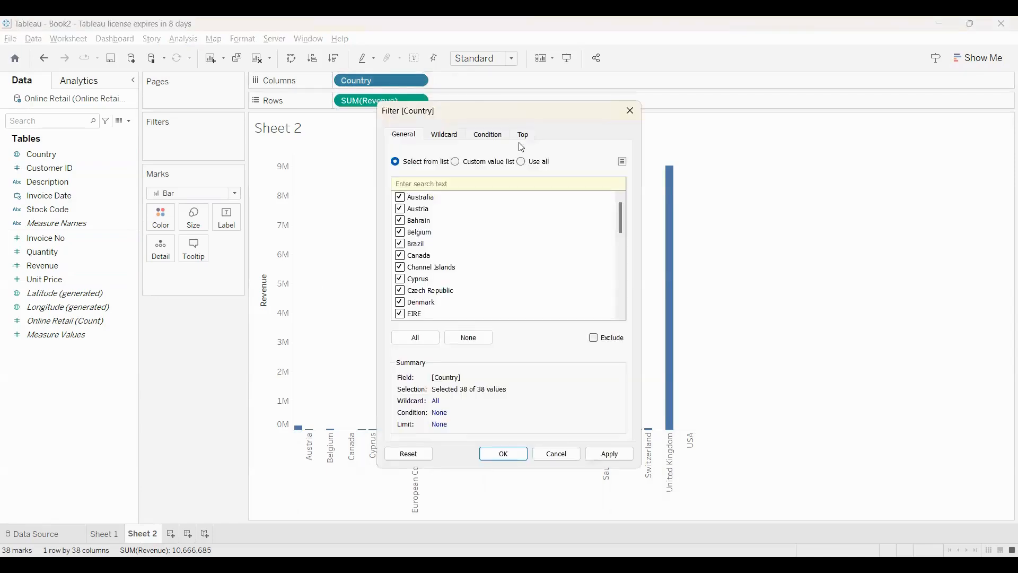
pyautogui.click(526, 135)
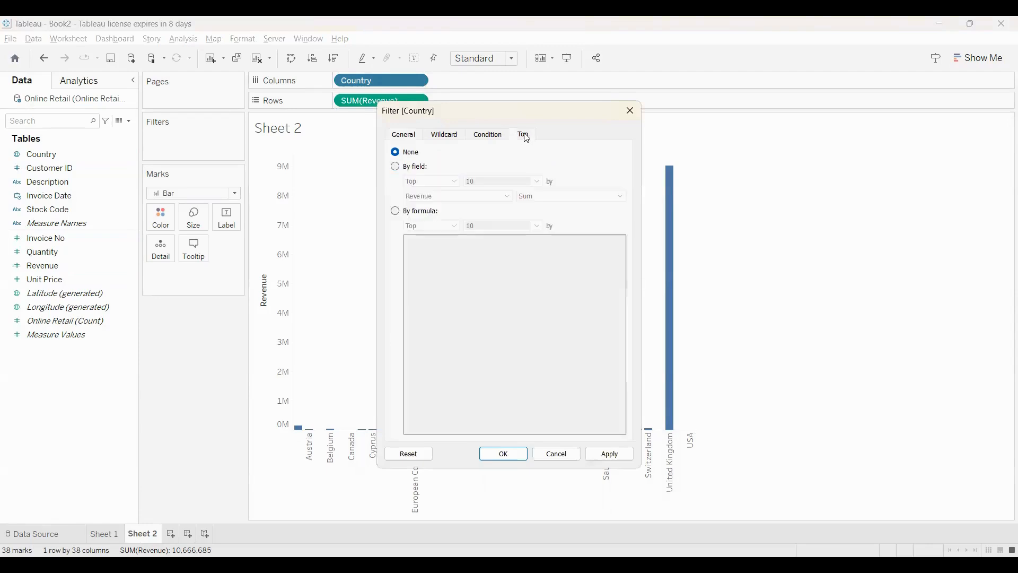
pyautogui.click(395, 167)
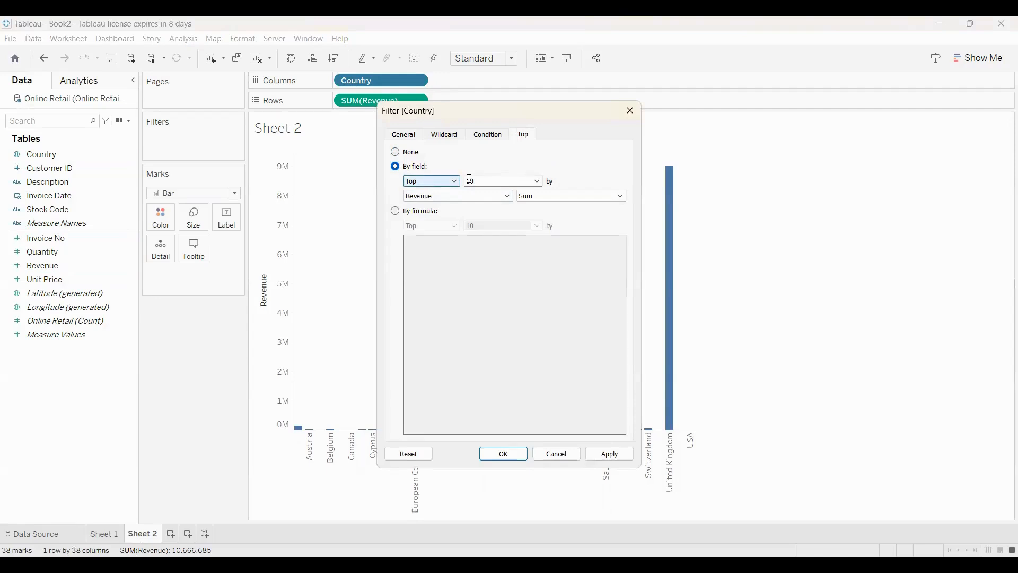
pyautogui.click(497, 453)
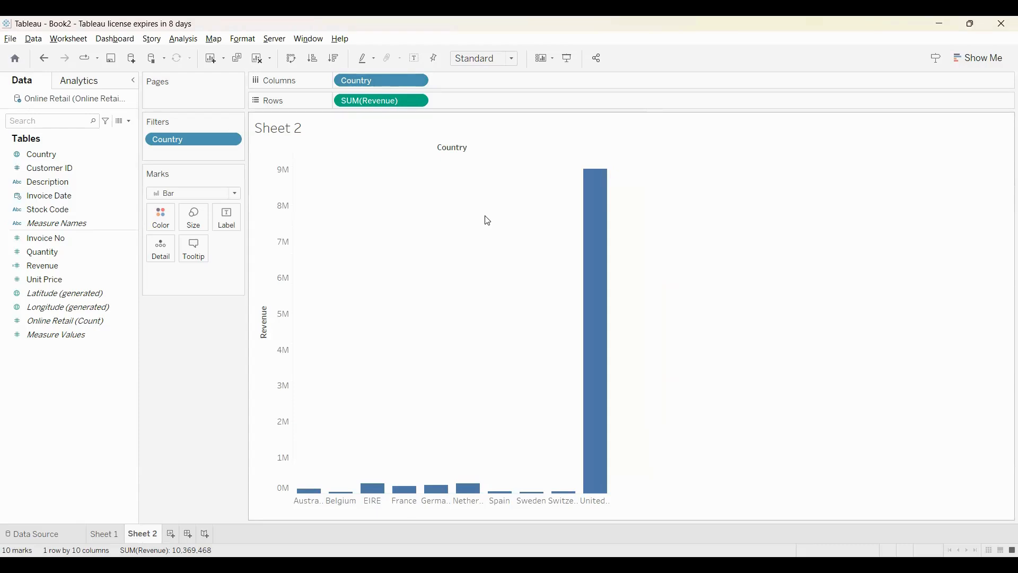
# Exclude the United Kingdom bar from the country revenue chart
pyautogui.moveTo(594, 199)
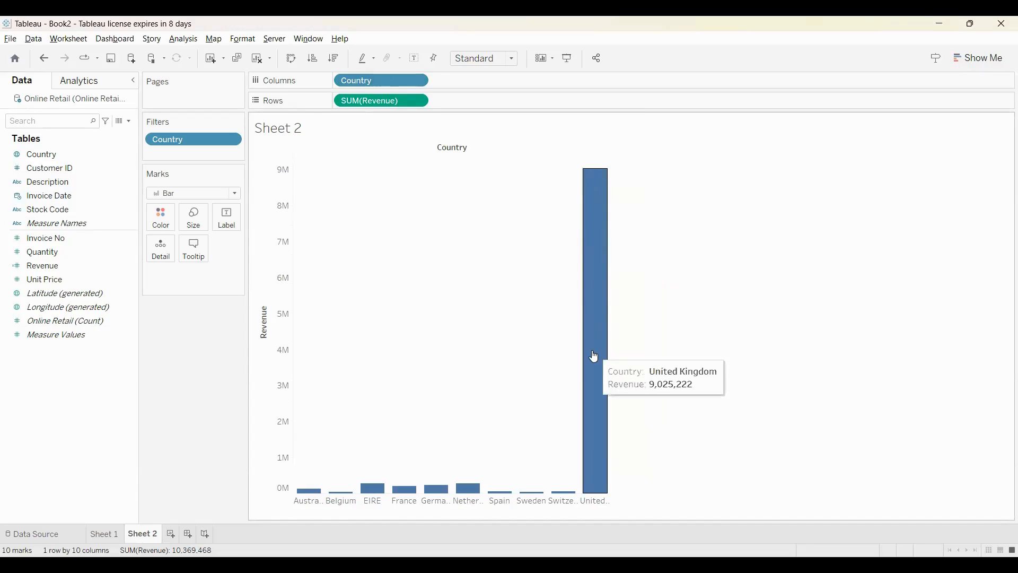
pyautogui.click(592, 202)
pyautogui.rightClick(592, 202)
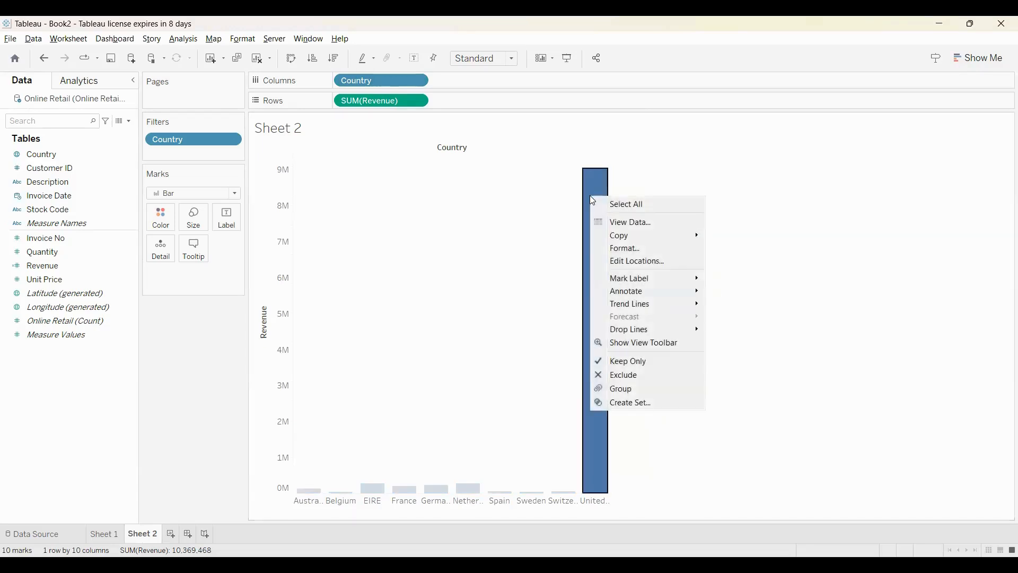
pyautogui.click(621, 380)
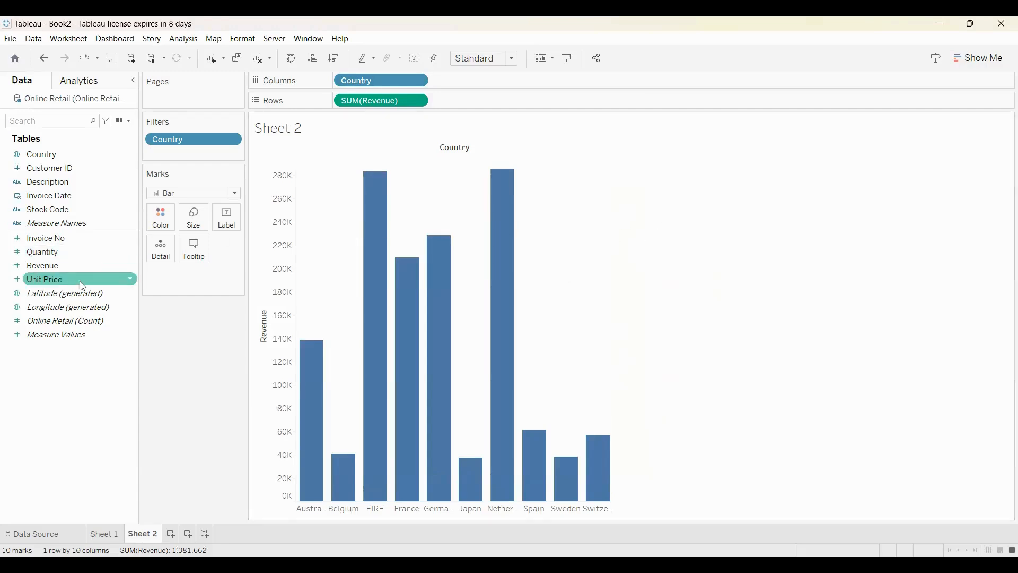
# Add Quantity to the rows beside Revenue
pyautogui.click(97, 249)
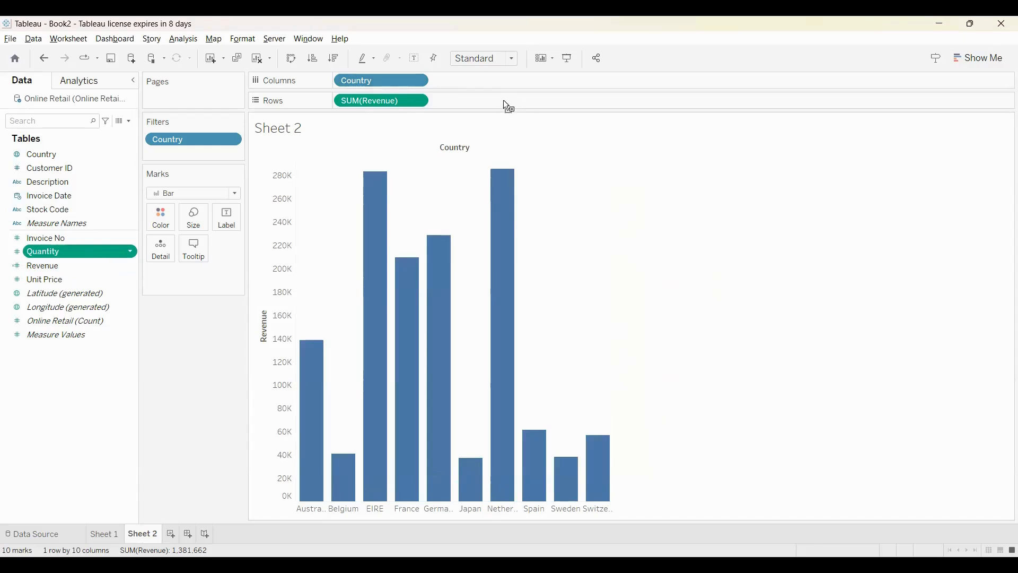
pyautogui.moveTo(504, 100); pyautogui.dragTo(503, 100)
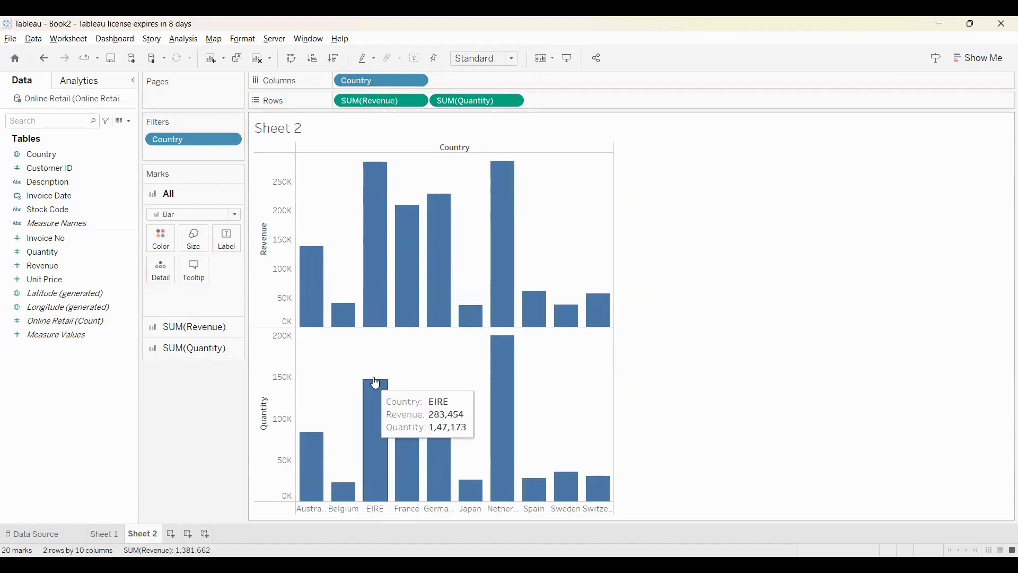
# Change the chart to side-by-side bars and fit it to Entire View
pyautogui.click(978, 57)
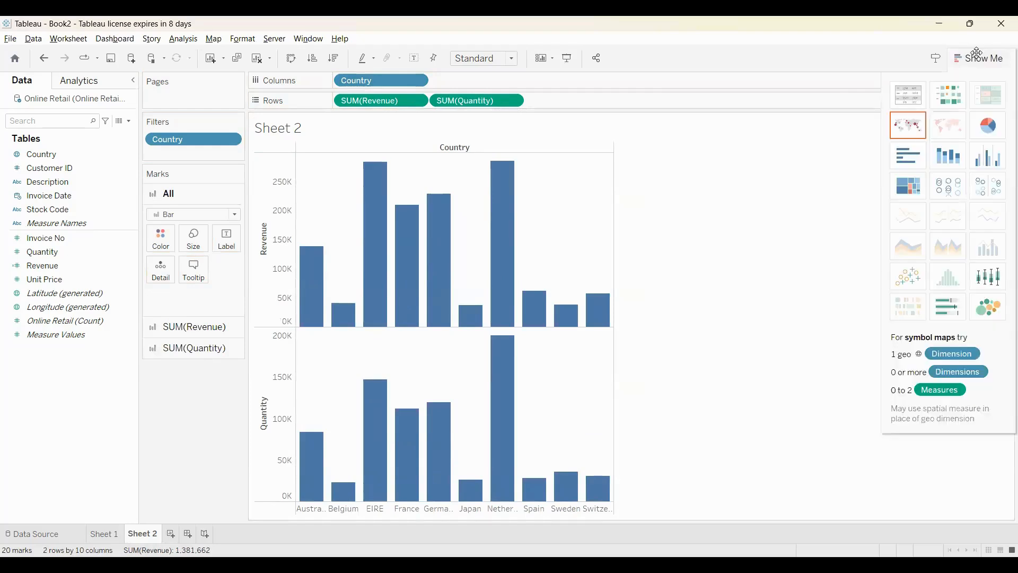
pyautogui.click(988, 161)
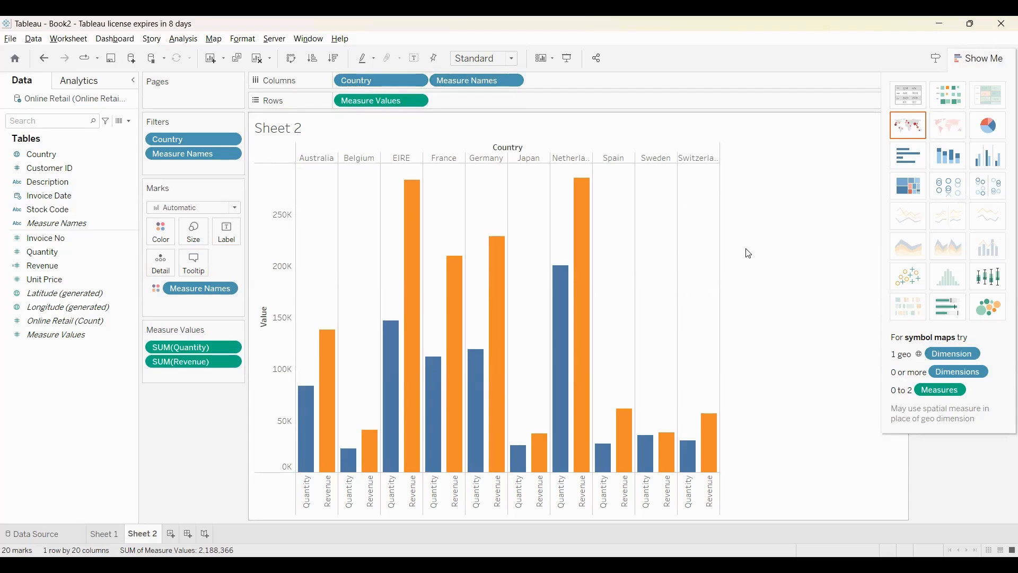
pyautogui.click(513, 62)
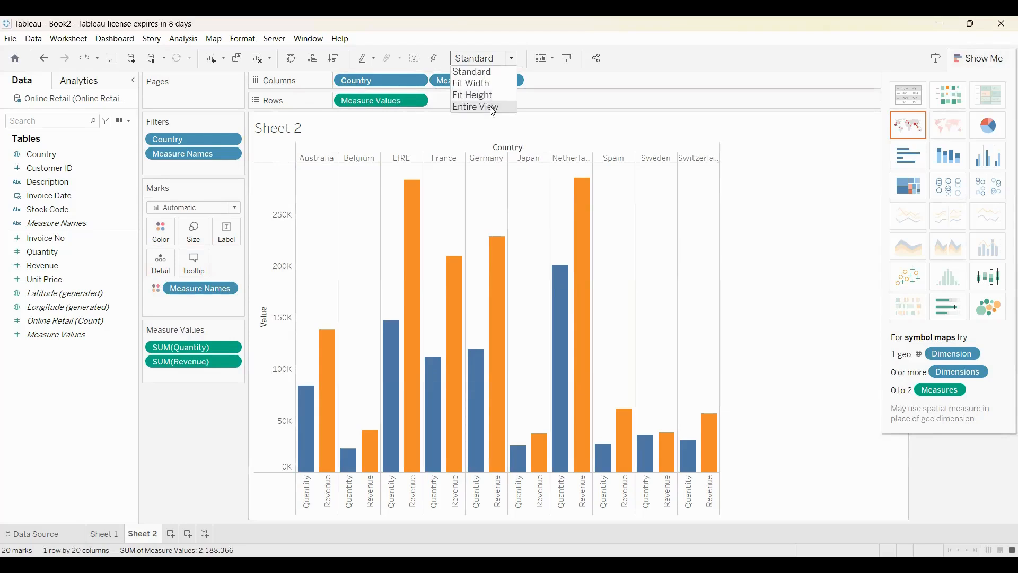
pyautogui.click(493, 107)
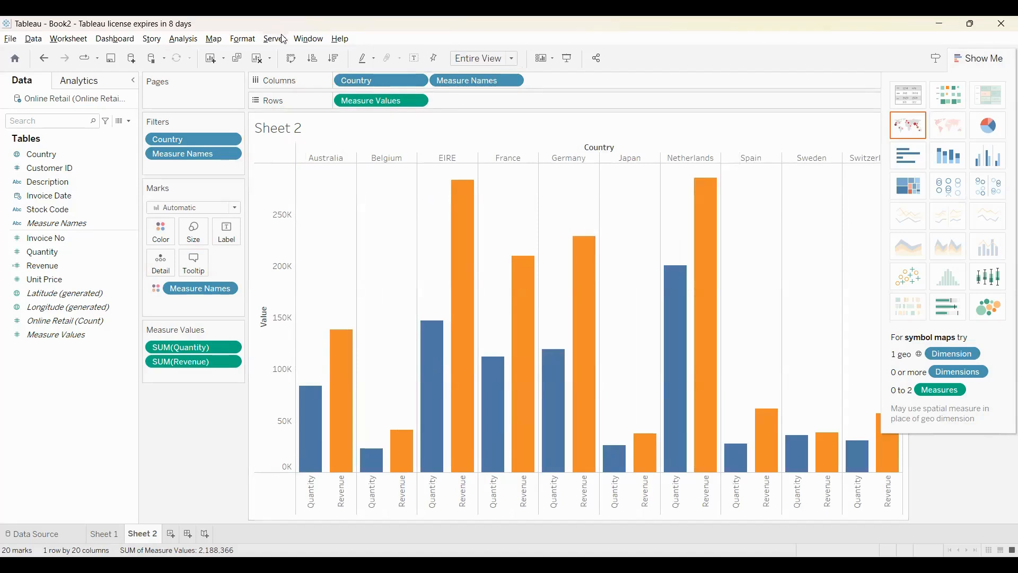
# Replace the sheet name placeholder in the chart title with "Top 10 countries by Revenue and their Quantity"
pyautogui.rightClick(274, 128)
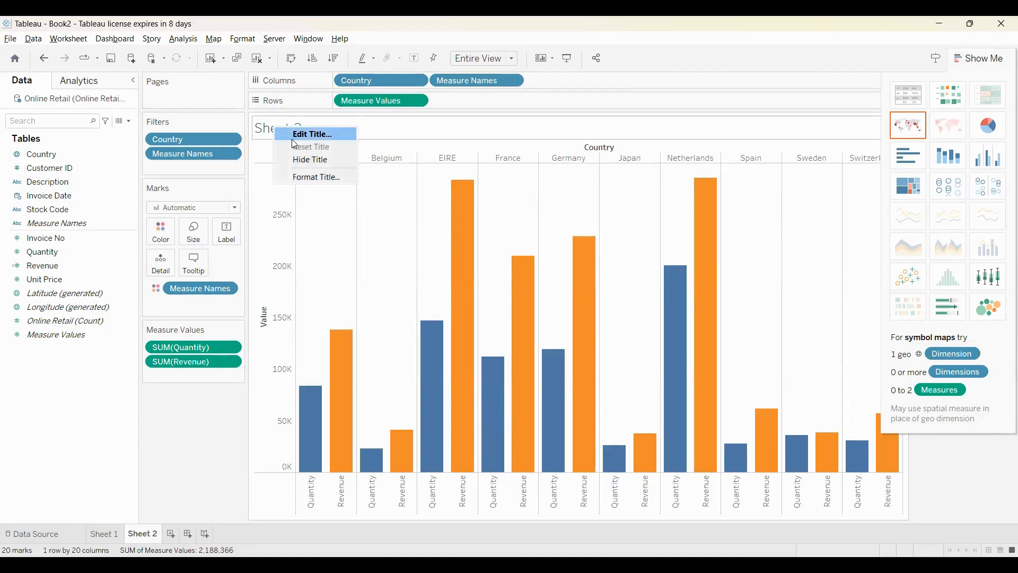
pyautogui.click(295, 136)
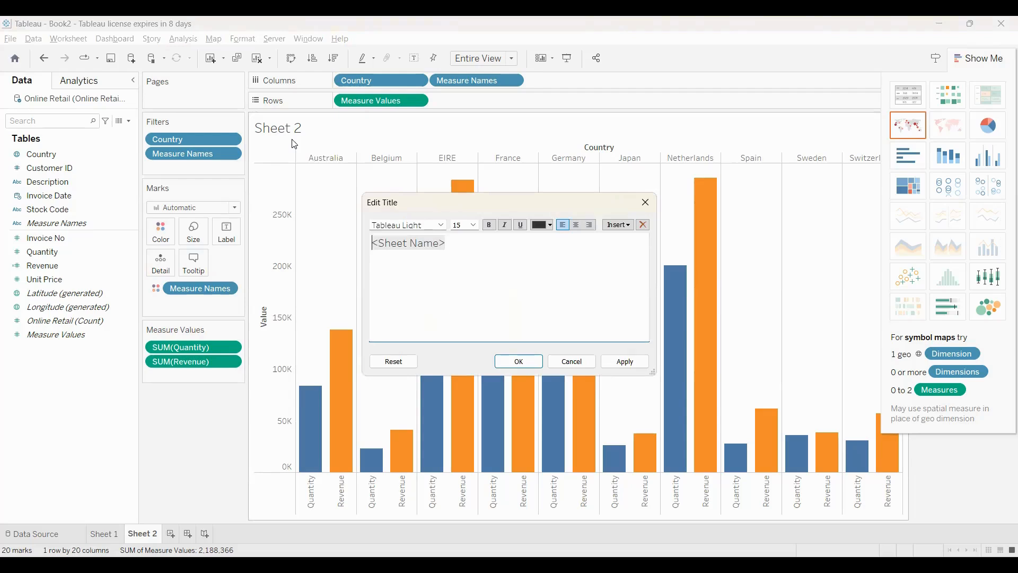
pyautogui.write('Top 1')
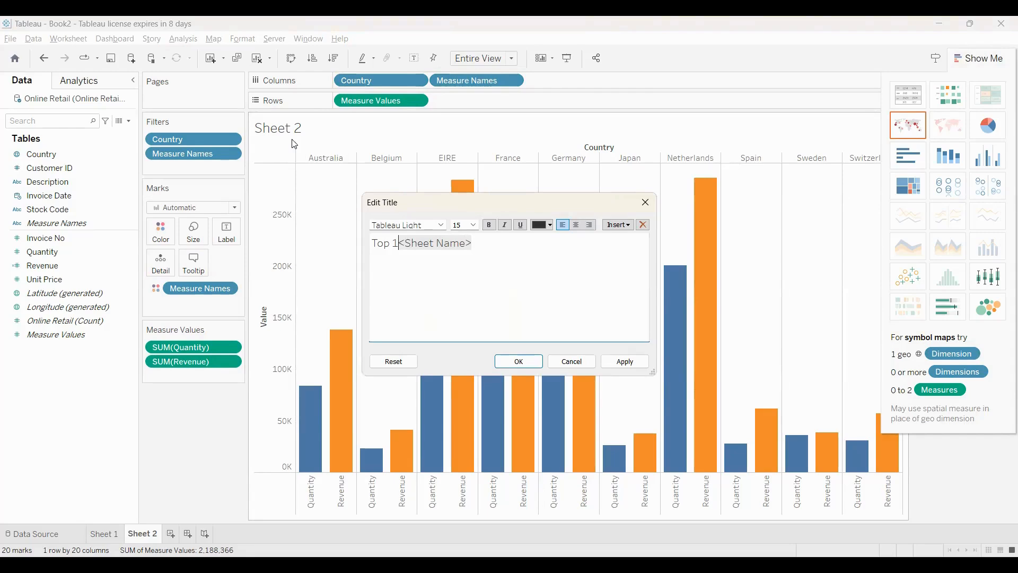
pyautogui.write('0 countries by Revenue and their Q')
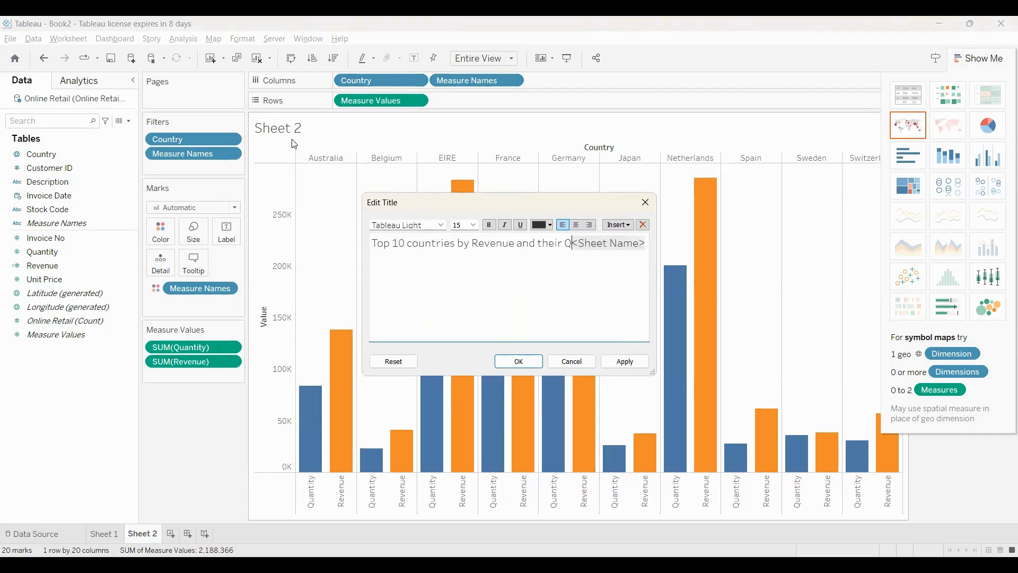
pyautogui.write('uanity')
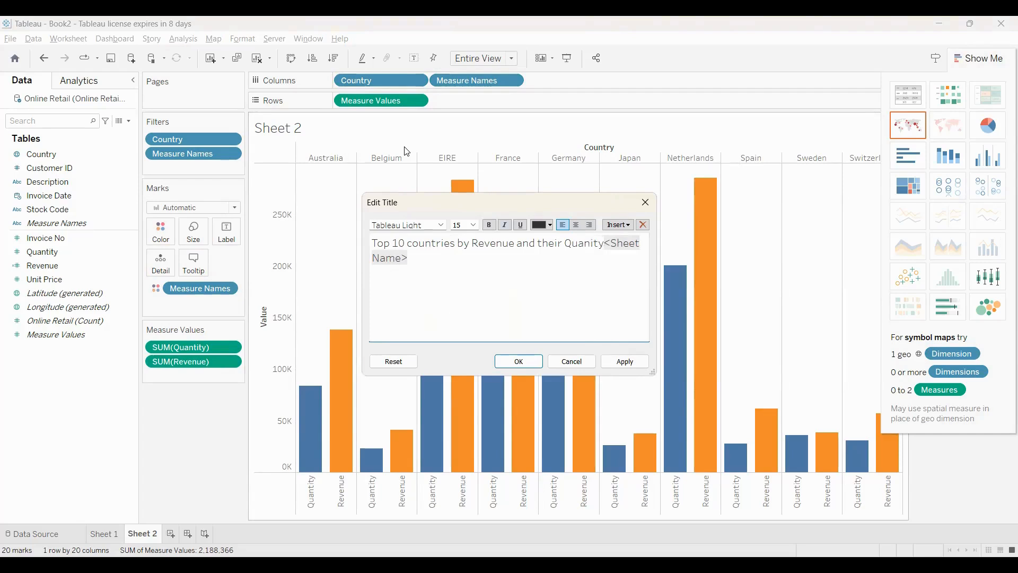
pyautogui.write('t')
pyautogui.hotkey('shift', 'End')
pyautogui.press('Delete')
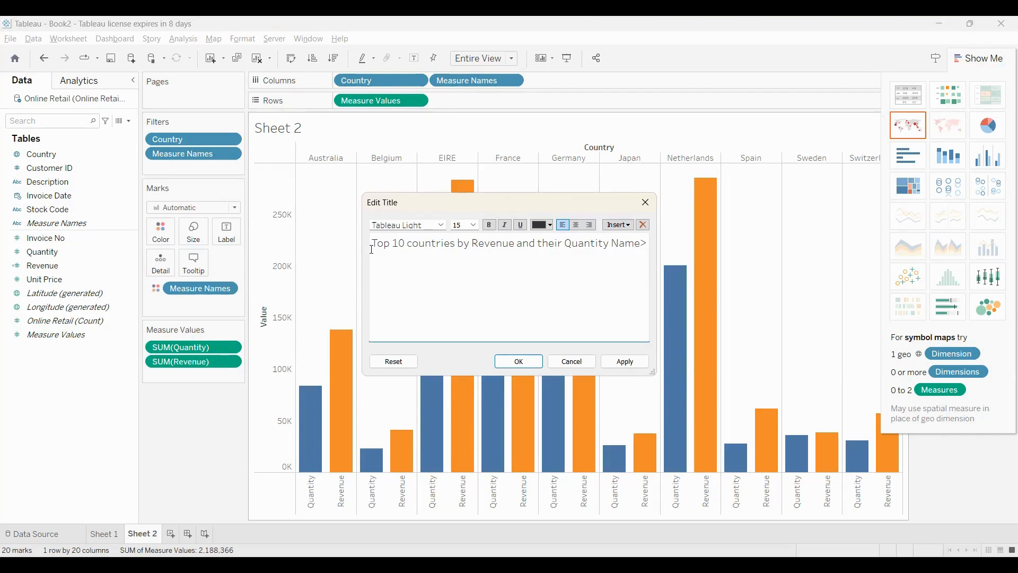
pyautogui.press('Delete')
pyautogui.press('Delete')
pyautogui.press('Delete')
pyautogui.press('Delete')
pyautogui.press('Delete')
pyautogui.press('Delete')
# Make the whole title bold and centred, with its last word as lowercase "quantity", and apply the title
pyautogui.hotkey('shift', 'Home')
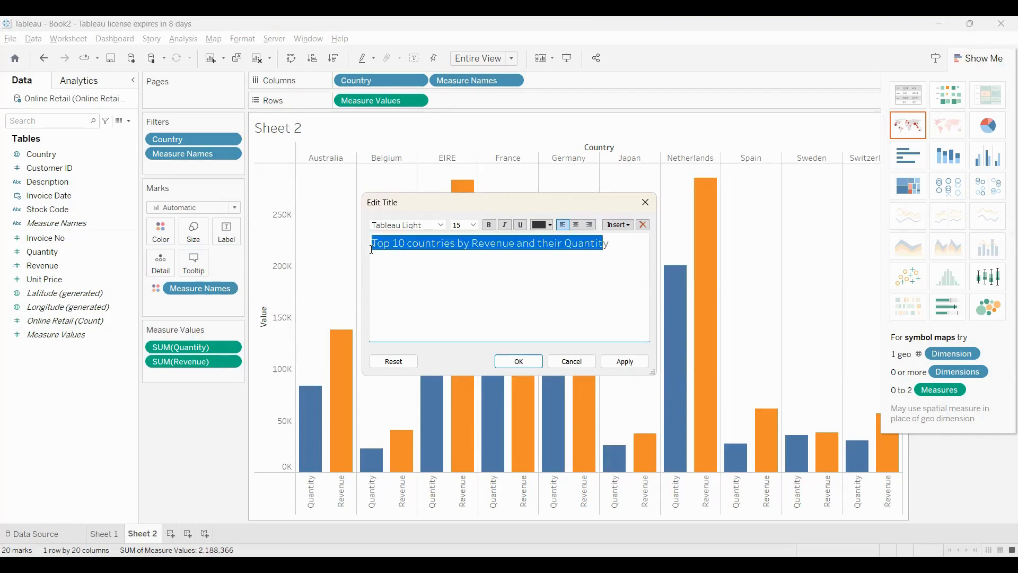
pyautogui.hotkey('shift', 'End')
pyautogui.hotkey('ctrl', 'b')
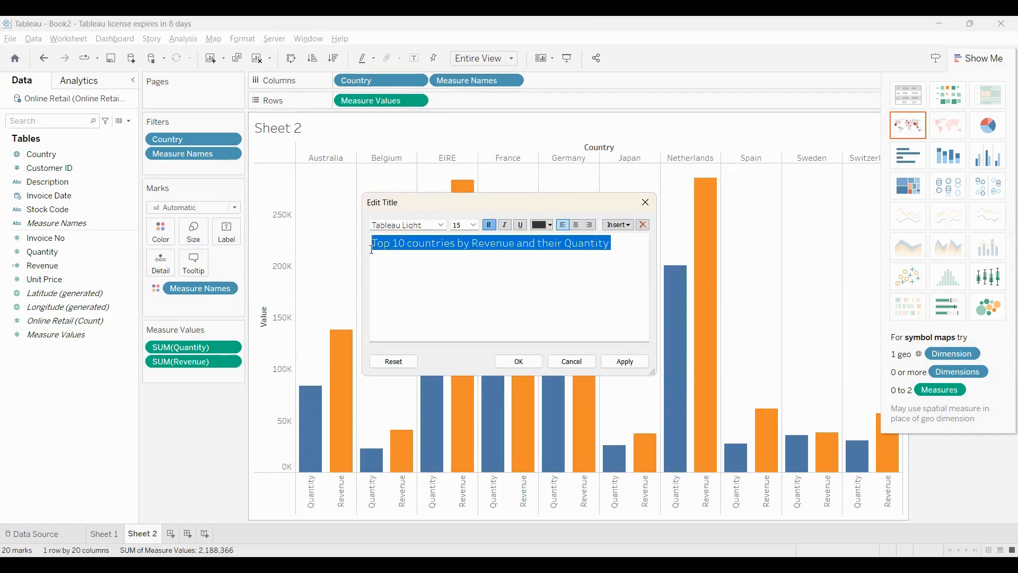
pyautogui.click(577, 226)
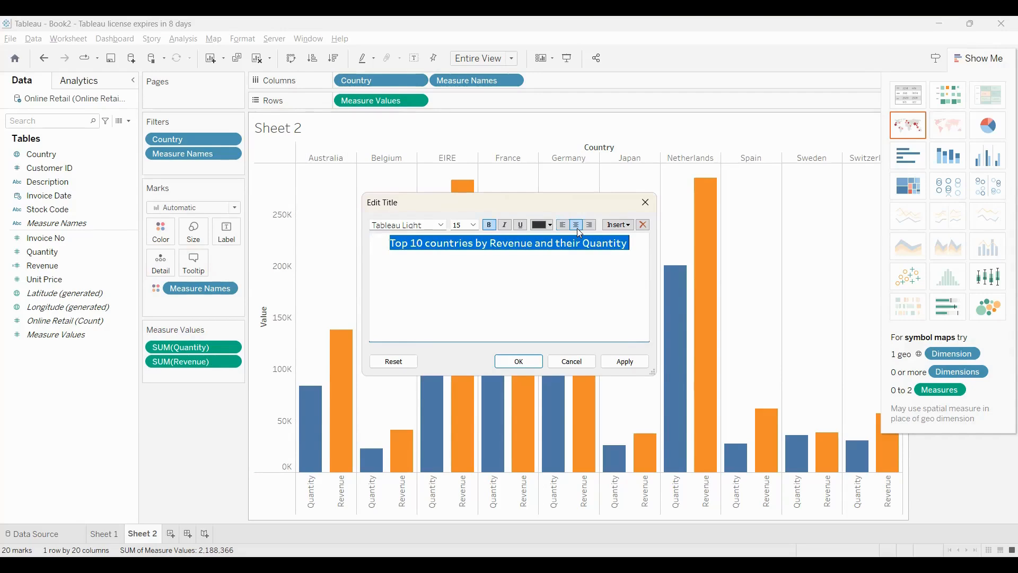
pyautogui.hotkey('shift', 'F10')
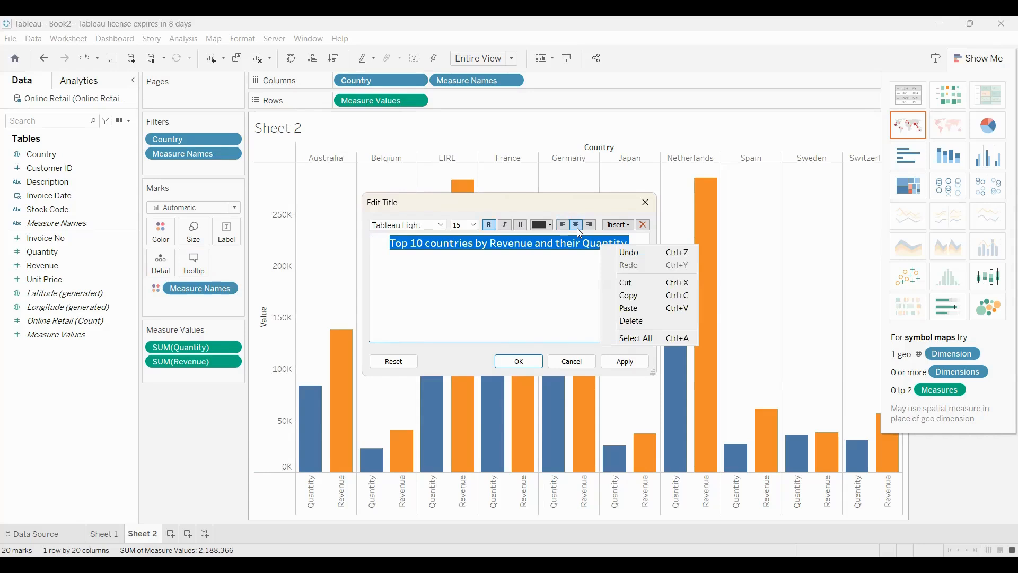
pyautogui.press('u')
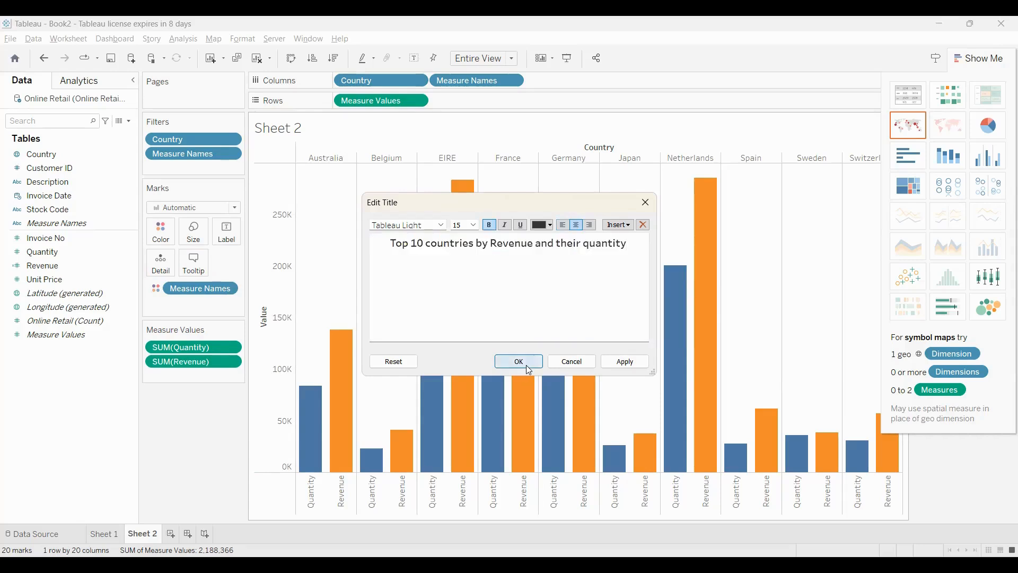
pyautogui.click(519, 361)
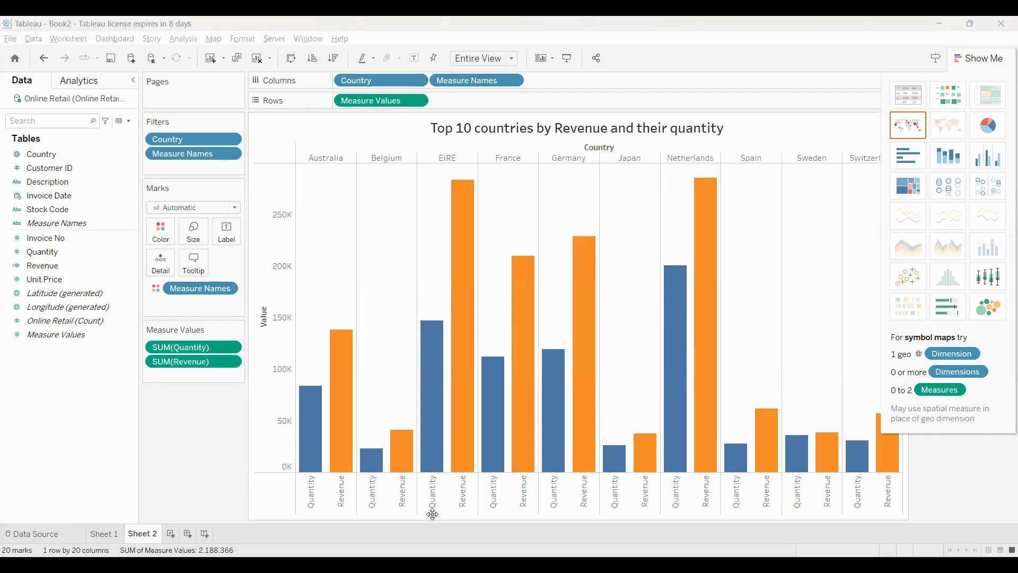
# Read Question 3 on the Forage task page in the browser and return to Tableau
pyautogui.hotkey('alt', 'Tab')
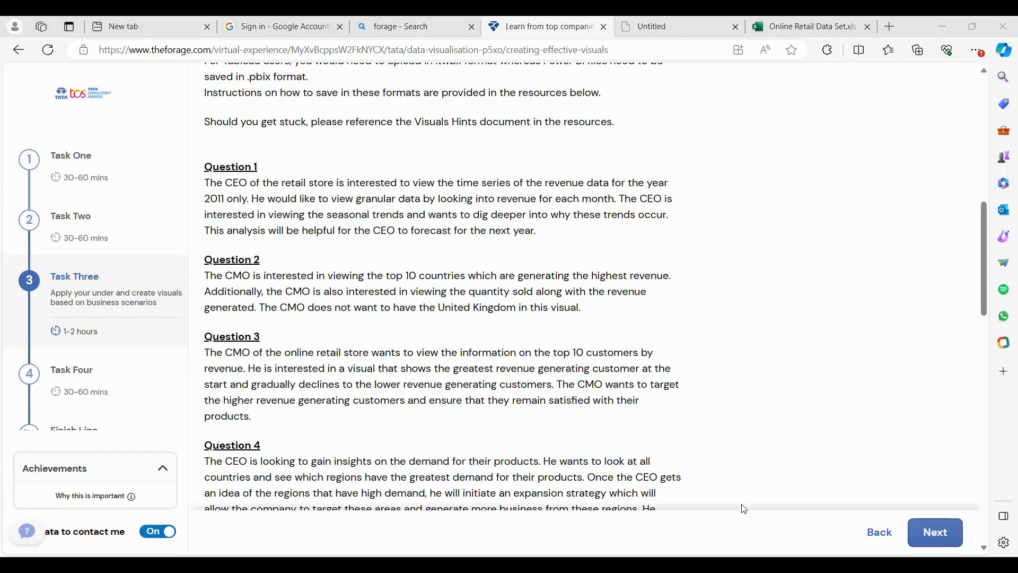
pyautogui.hotkey('alt', 'Tab')
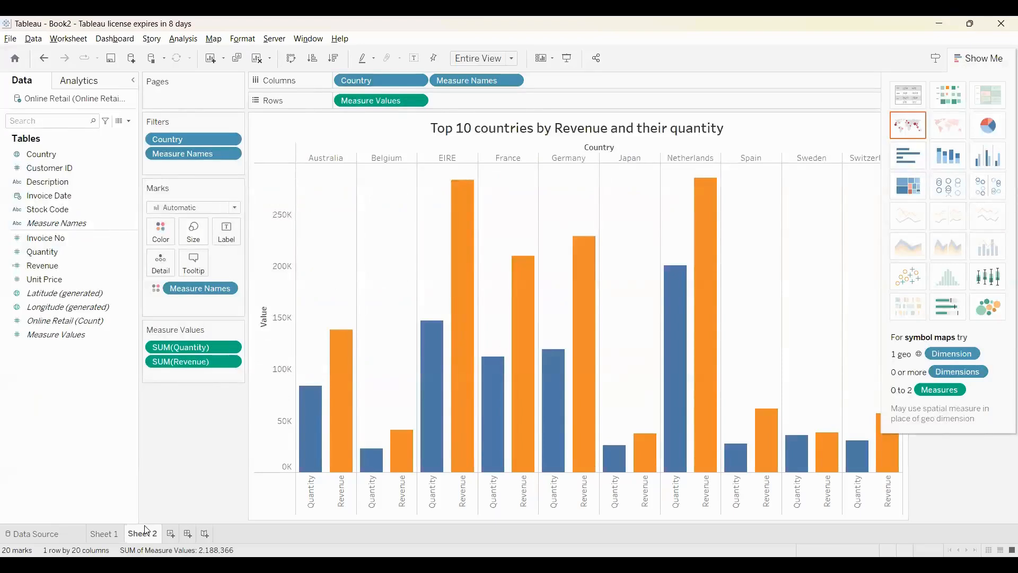
# Add a third worksheet and set its mark type to Bar
pyautogui.click(170, 535)
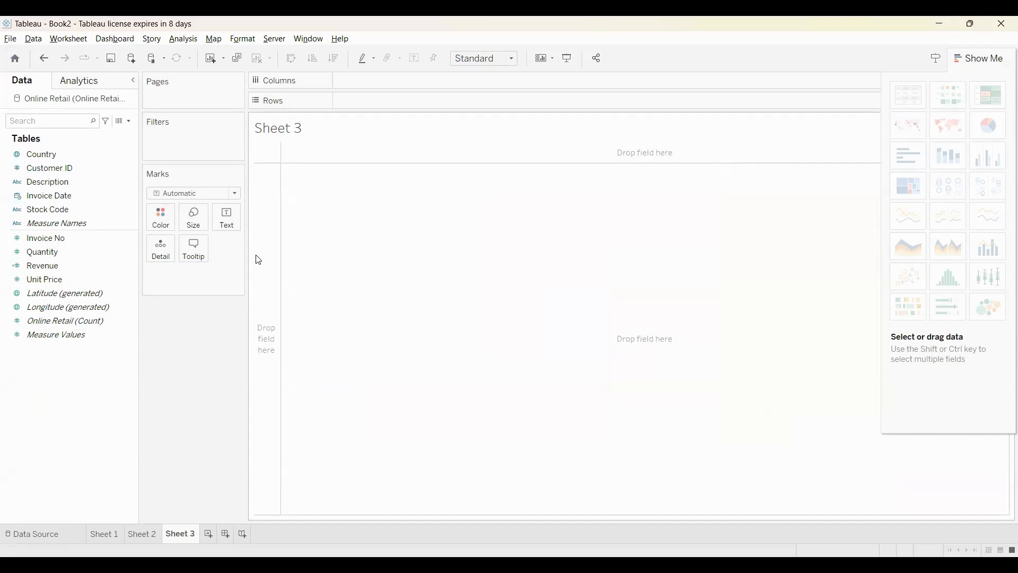
pyautogui.click(234, 194)
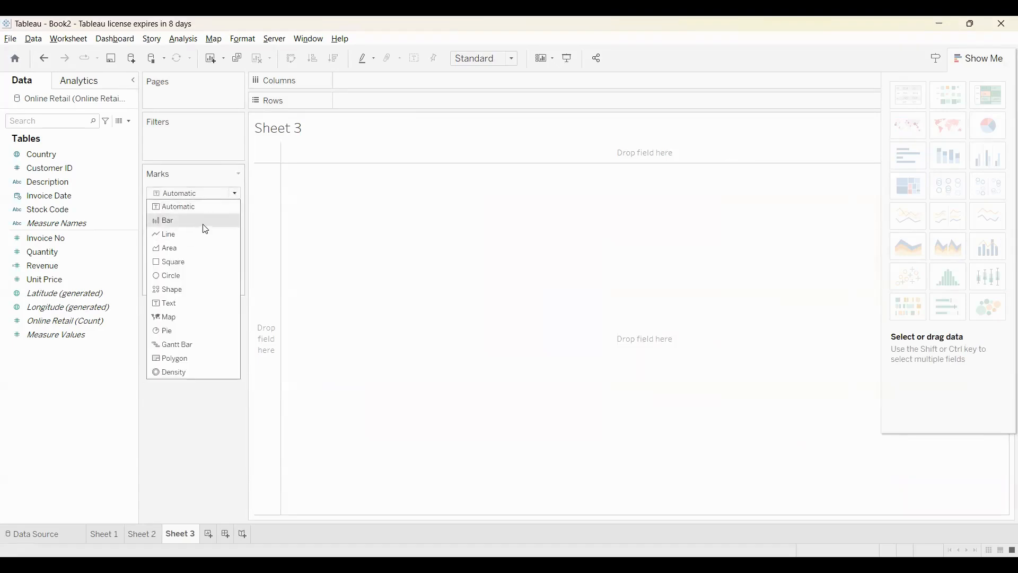
pyautogui.click(207, 221)
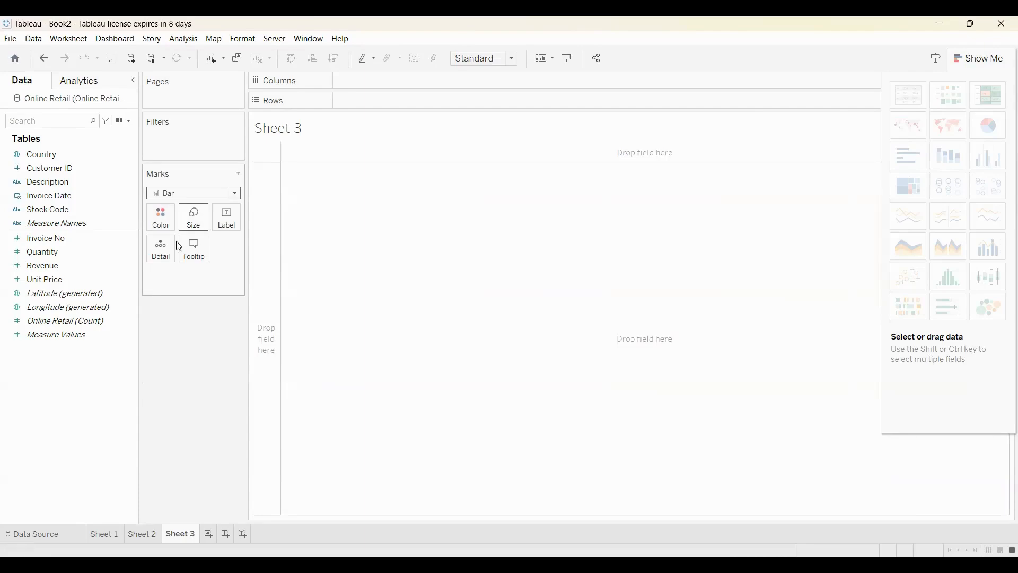
# Plot Revenue on the columns against Customer ID on the rows of the new sheet
pyautogui.click(60, 268)
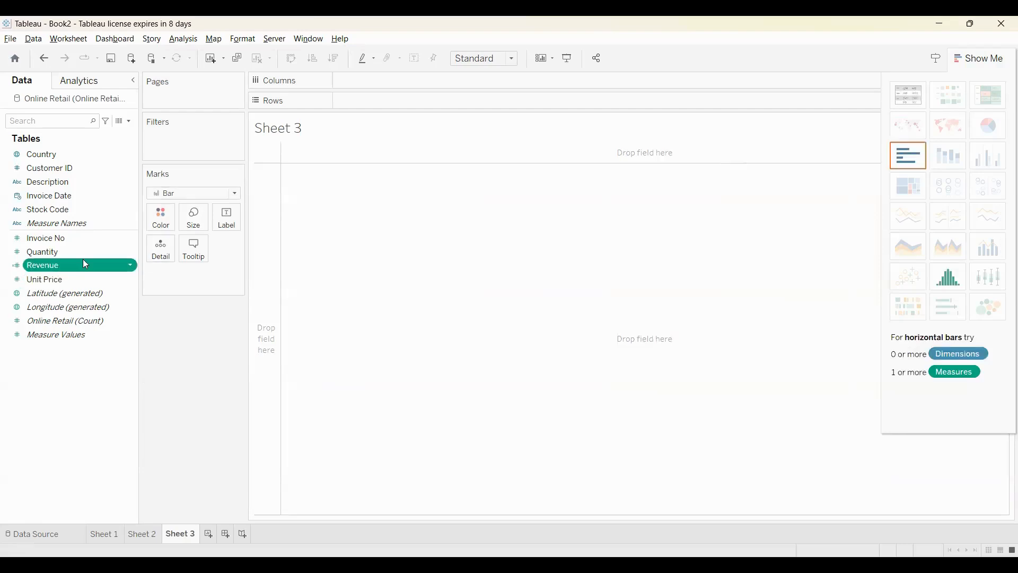
pyautogui.moveTo(379, 59); pyautogui.dragTo(366, 81)
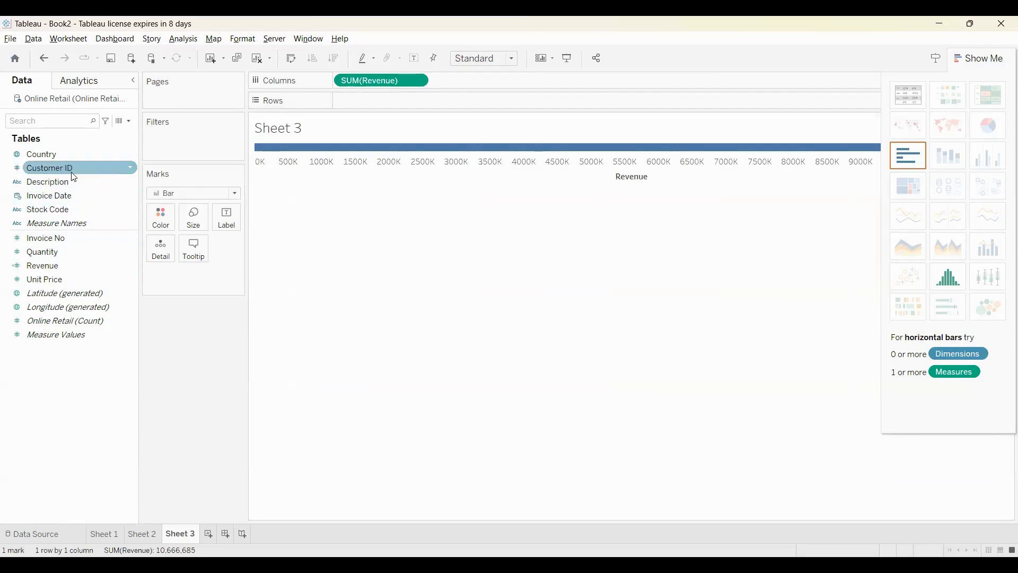
pyautogui.click(84, 170)
pyautogui.moveTo(363, 117); pyautogui.dragTo(375, 104)
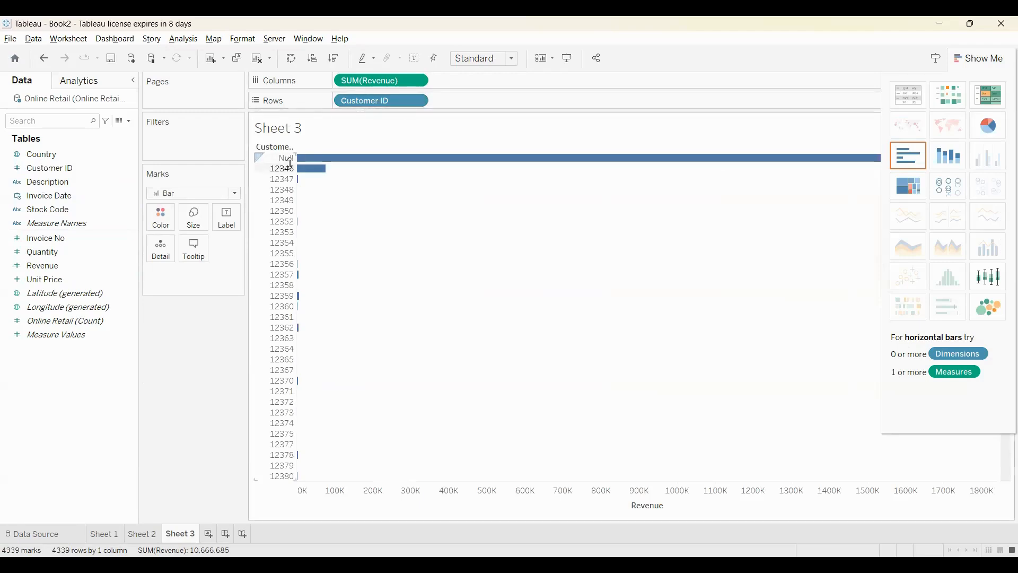
# Filter Customer ID by selecting from the value list so that the Null customer is left out
pyautogui.click(418, 100)
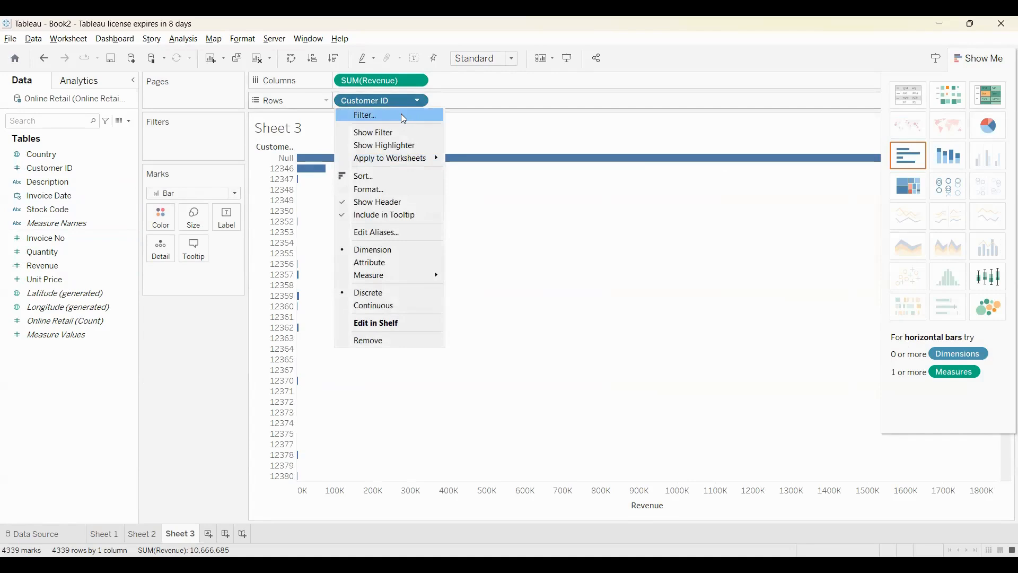
pyautogui.click(403, 117)
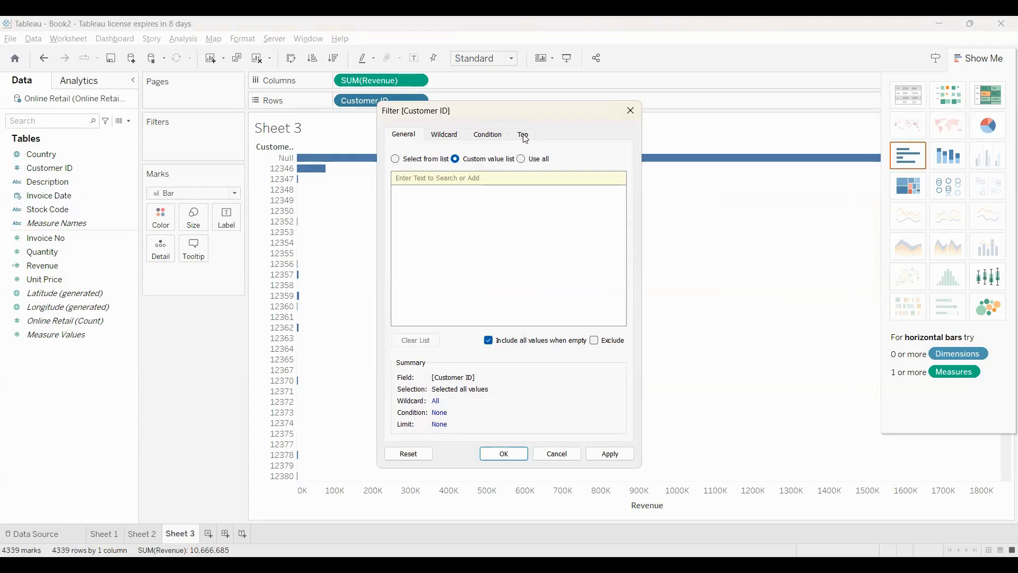
pyautogui.click(395, 159)
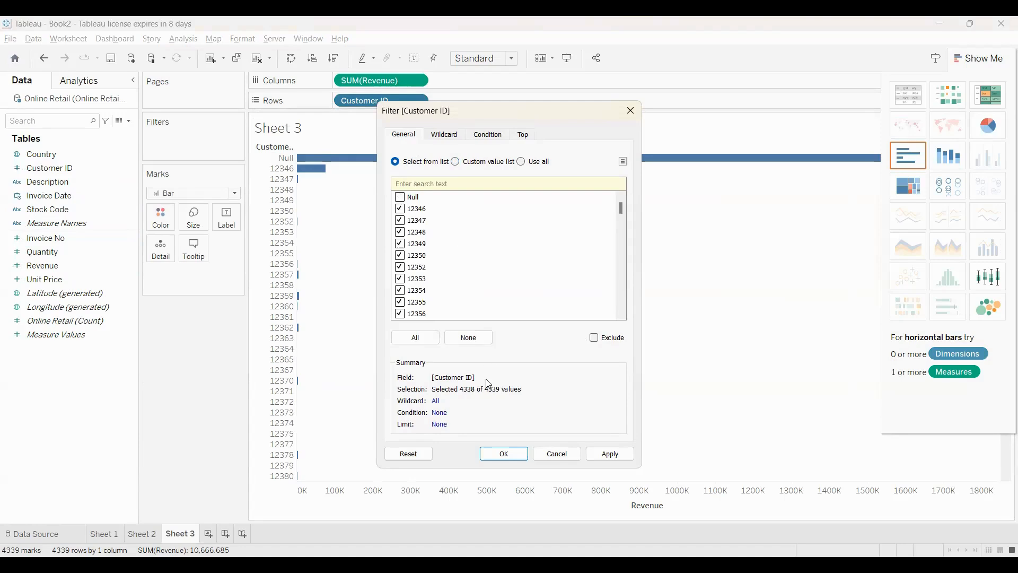
pyautogui.click(489, 453)
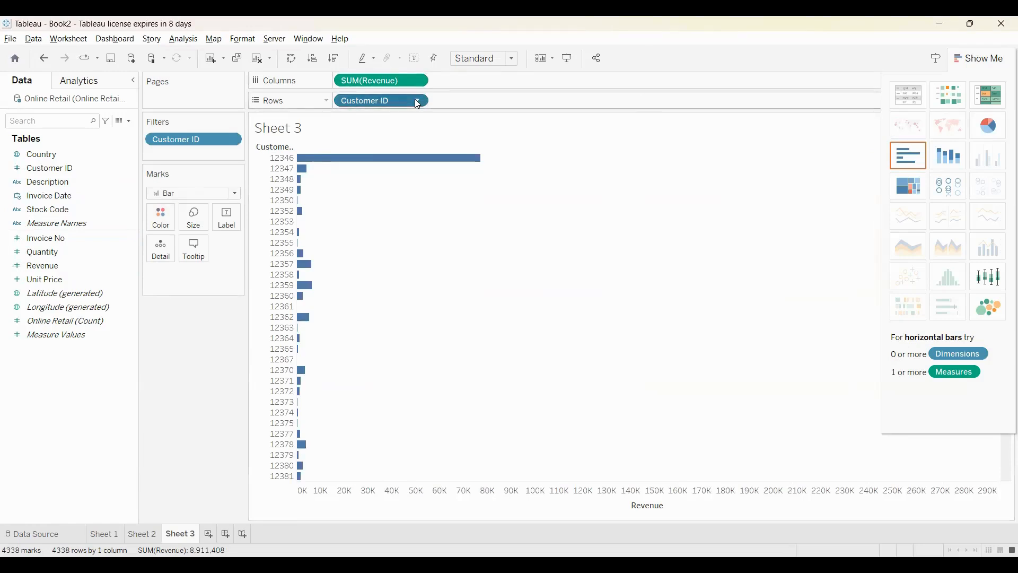
# Limit the Customer ID filter to the top 10 by the sum of Revenue
pyautogui.click(418, 101)
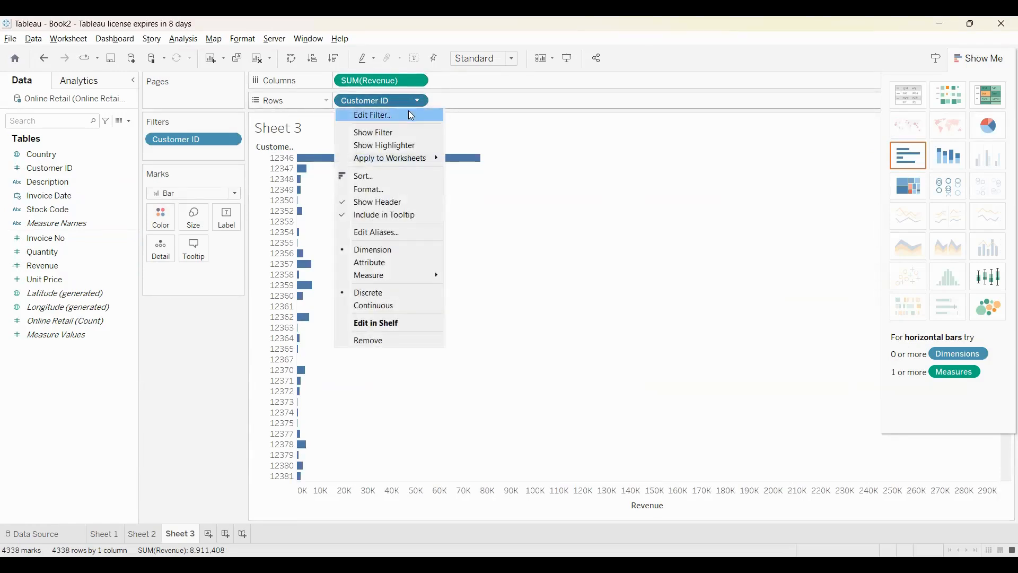
pyautogui.click(411, 115)
pyautogui.click(524, 134)
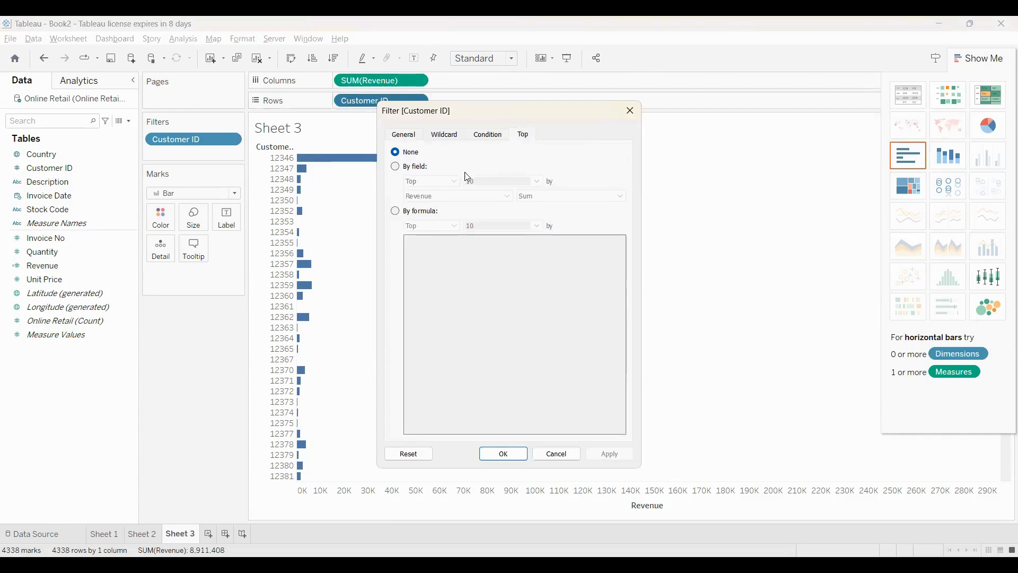
pyautogui.click(395, 166)
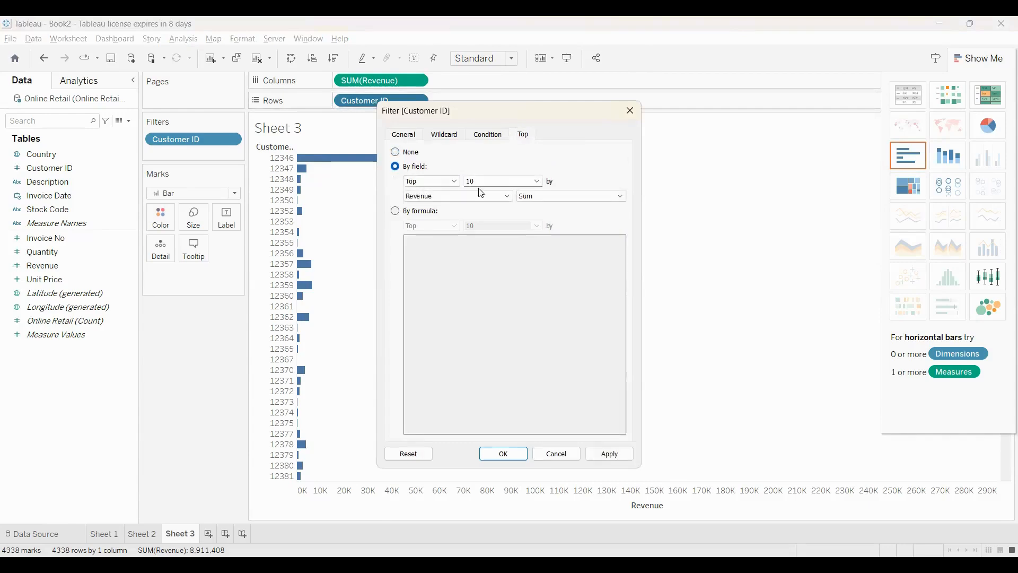
pyautogui.click(501, 454)
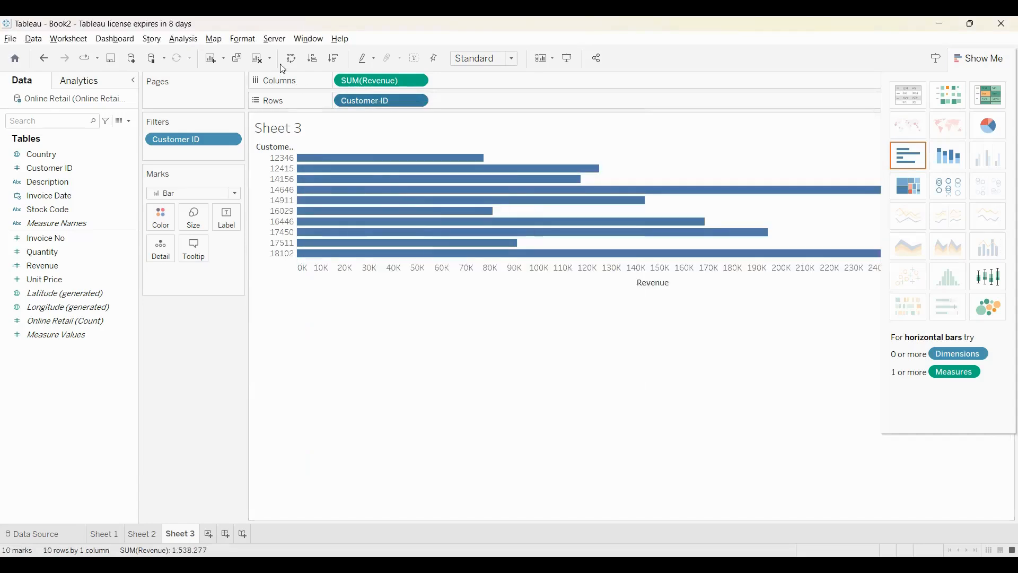
# Sort the customer bars by revenue in descending order and fit the chart to Entire View
pyautogui.click(334, 62)
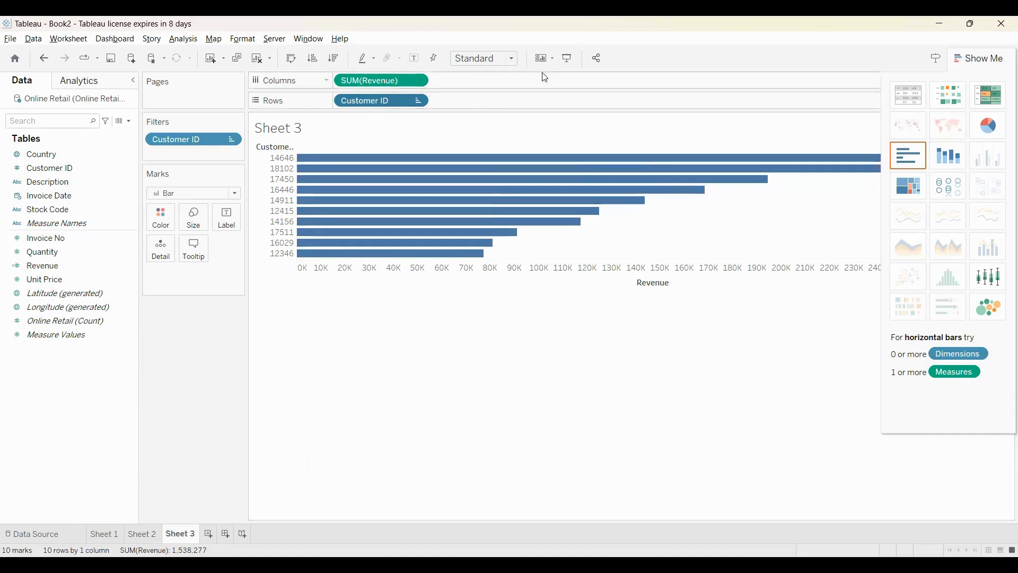
pyautogui.click(514, 63)
pyautogui.click(487, 105)
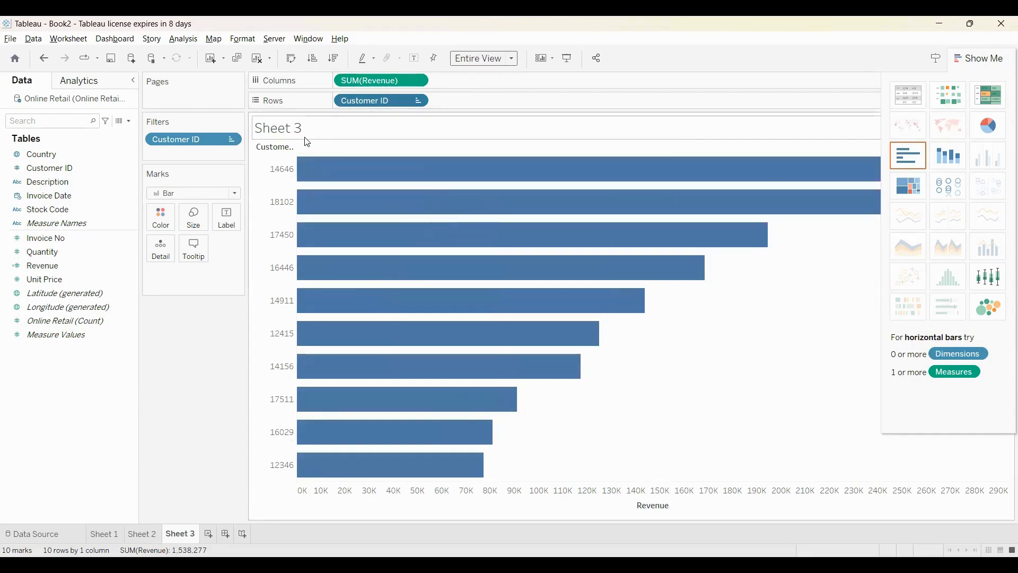
# Add Revenue to the marks as a label so each bar shows its revenue
pyautogui.moveTo(362, 237)
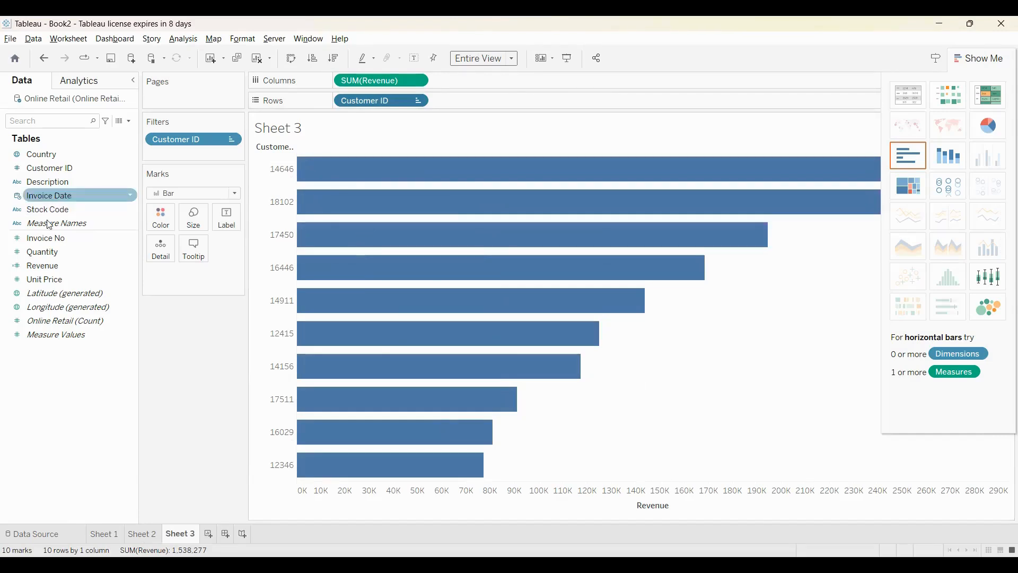
pyautogui.click(61, 265)
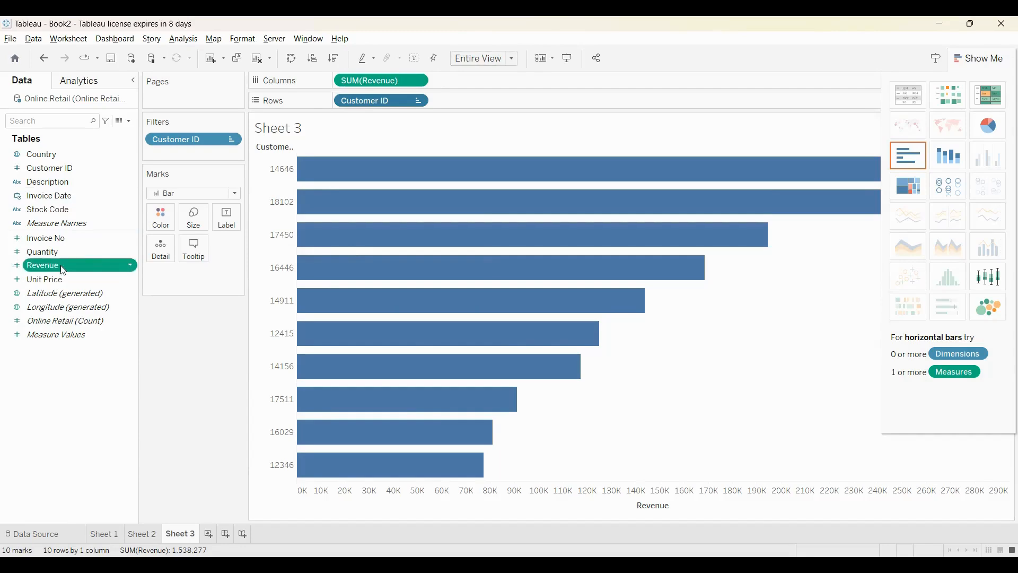
pyautogui.moveTo(181, 277); pyautogui.dragTo(182, 277)
pyautogui.click(156, 274)
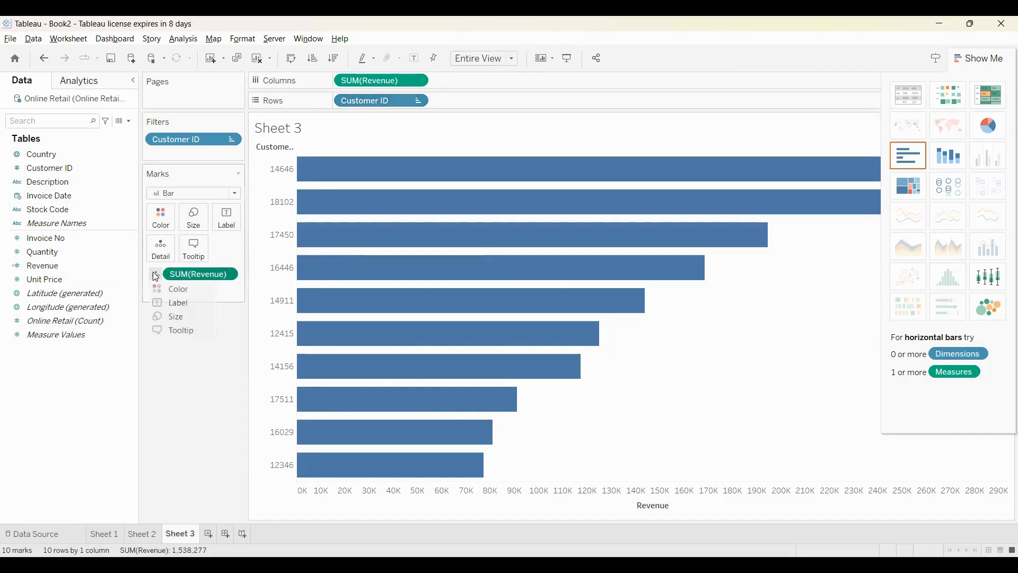
pyautogui.click(186, 303)
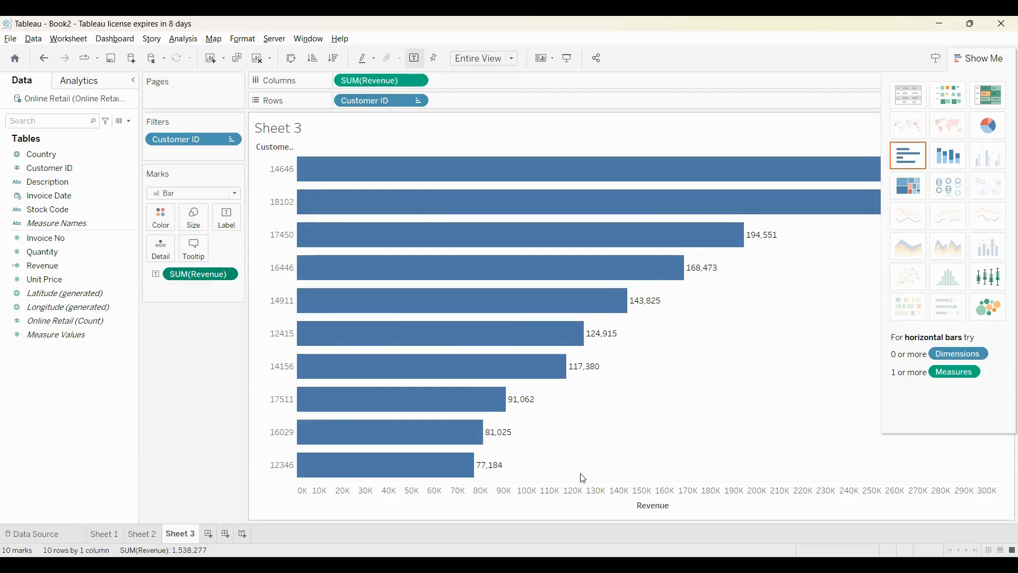
# Check the Revenue axis settings and open the formatting options of the Revenue label field
pyautogui.rightClick(597, 493)
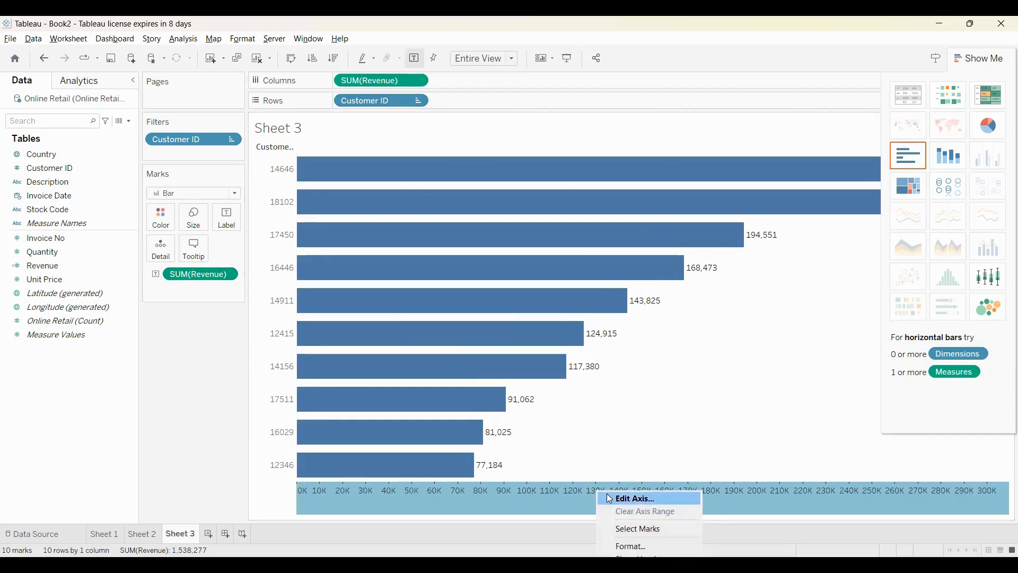
pyautogui.click(609, 498)
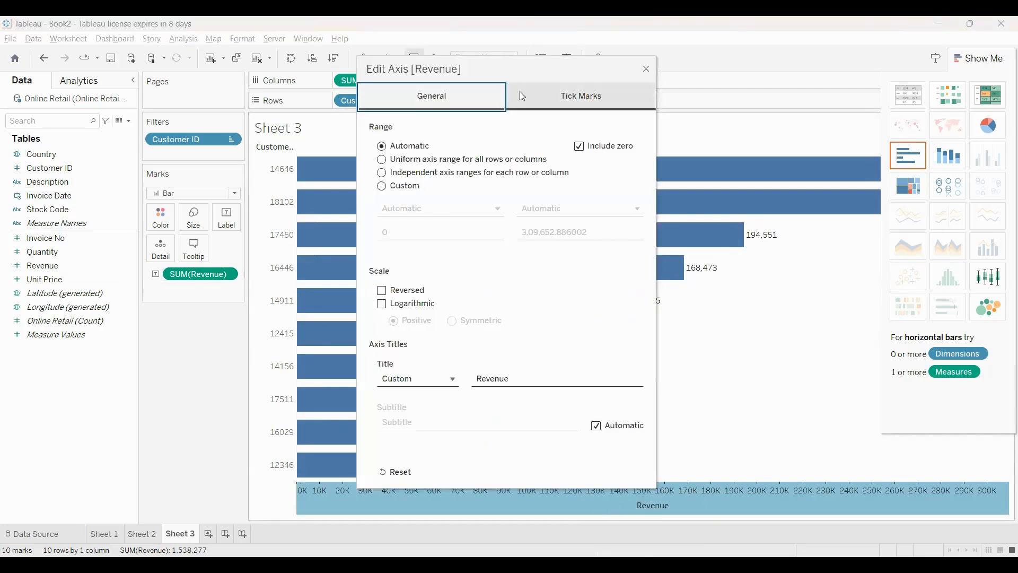
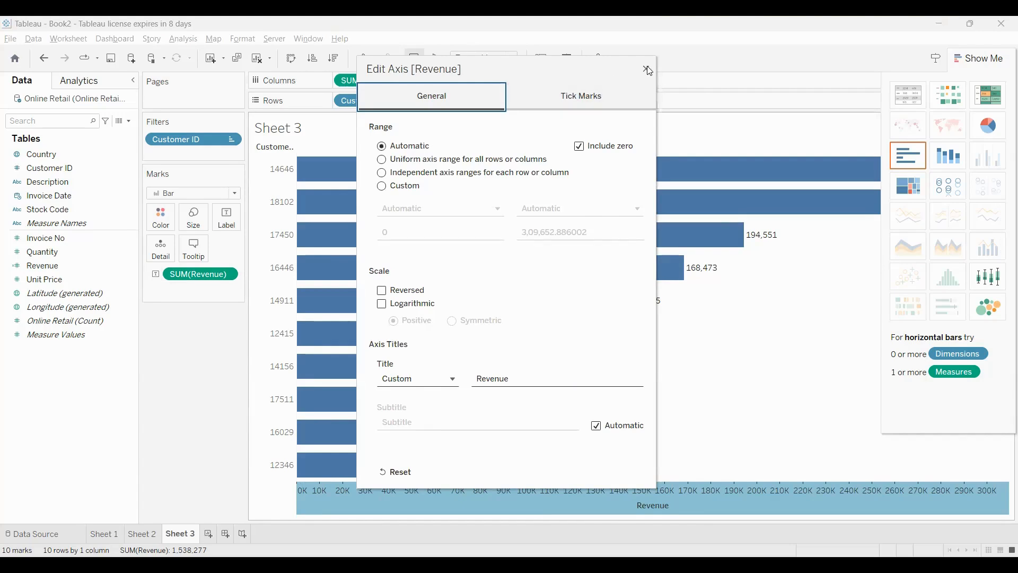
pyautogui.click(598, 498)
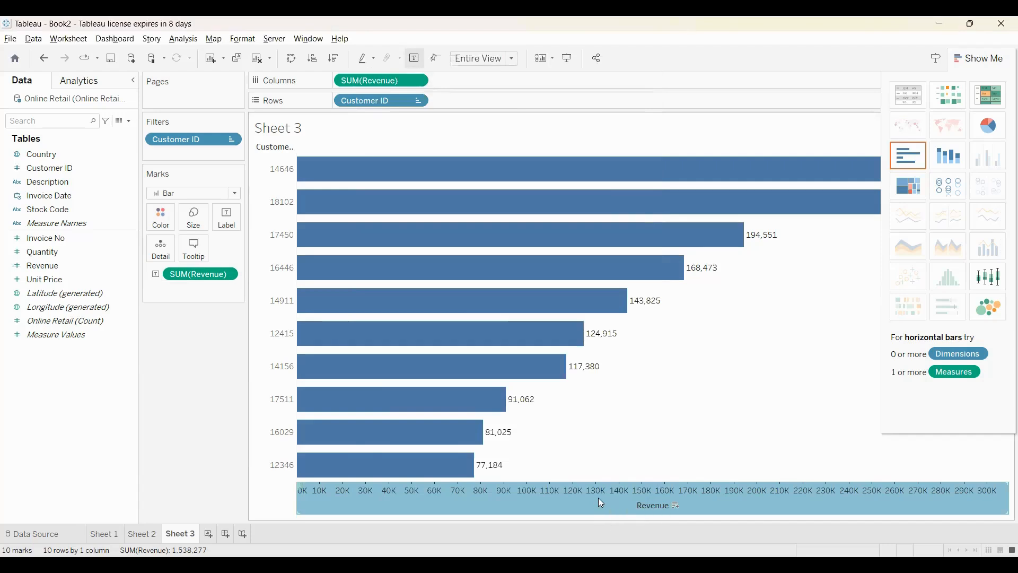
pyautogui.rightClick(598, 497)
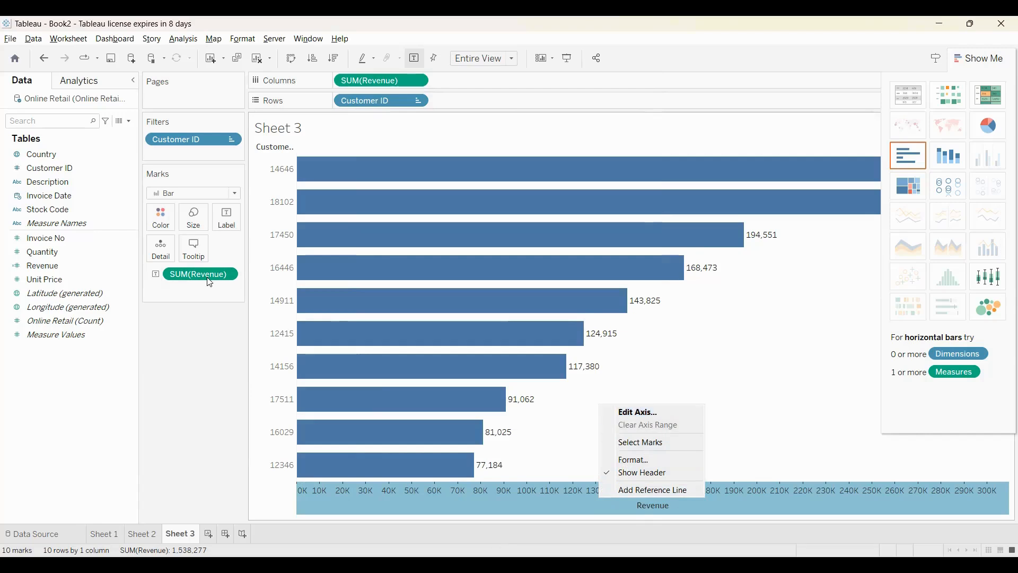
pyautogui.rightClick(155, 276)
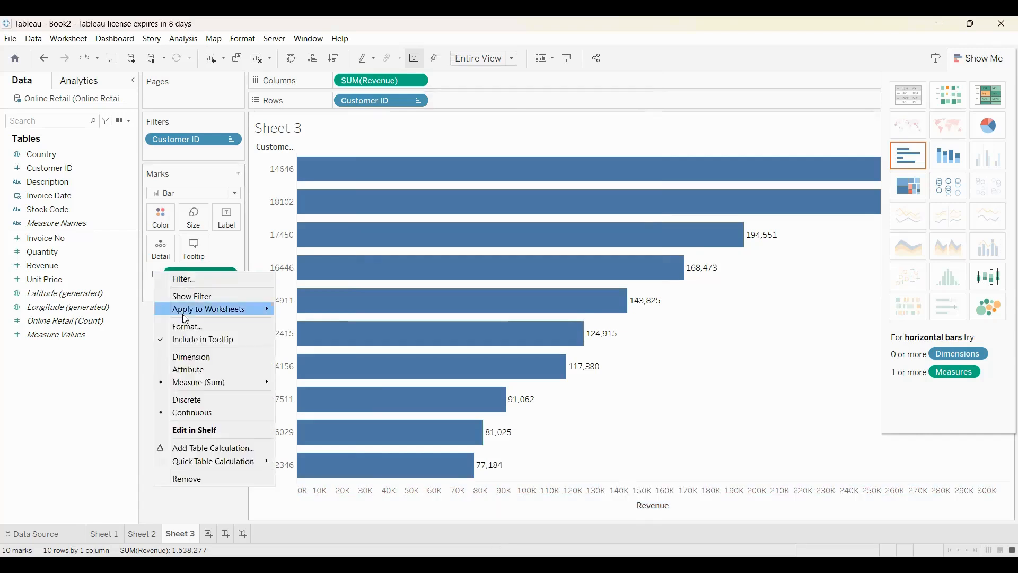
pyautogui.click(190, 328)
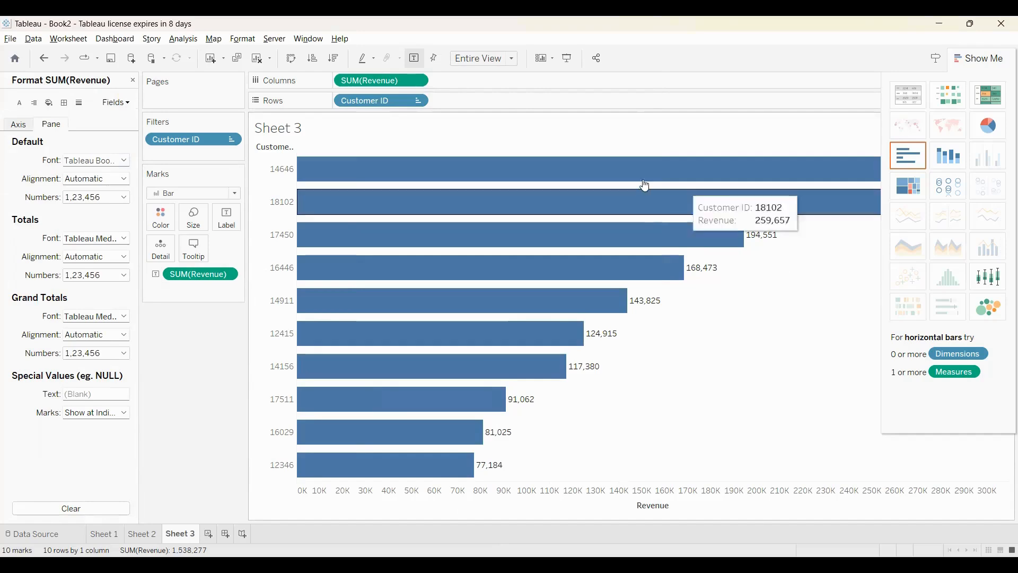
# Set the sheet title to "Top 10 Customers by Revenue" and make it bold and centred
pyautogui.rightClick(274, 129)
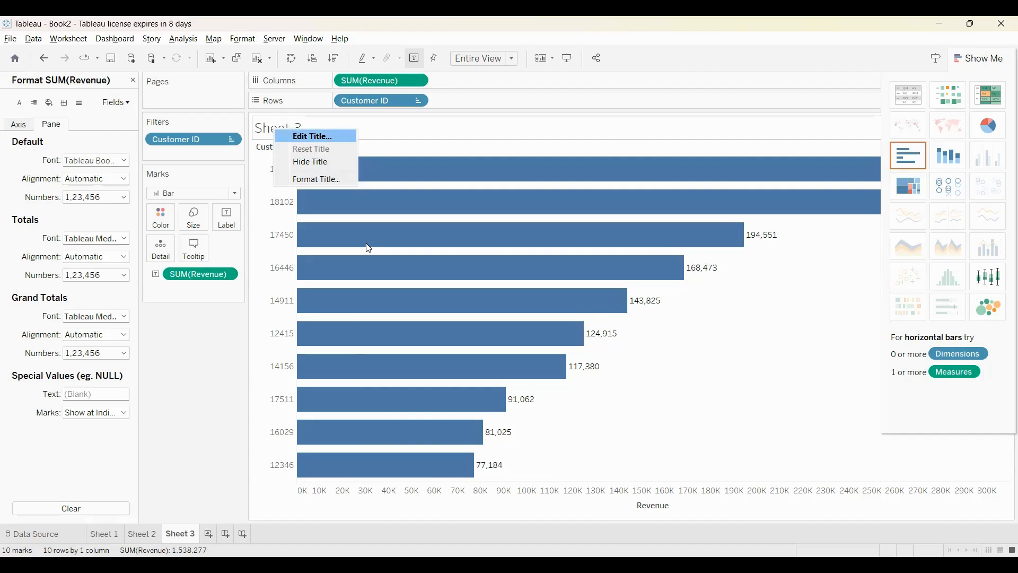
pyautogui.click(313, 136)
pyautogui.write('Top 10 Customers by Revenue')
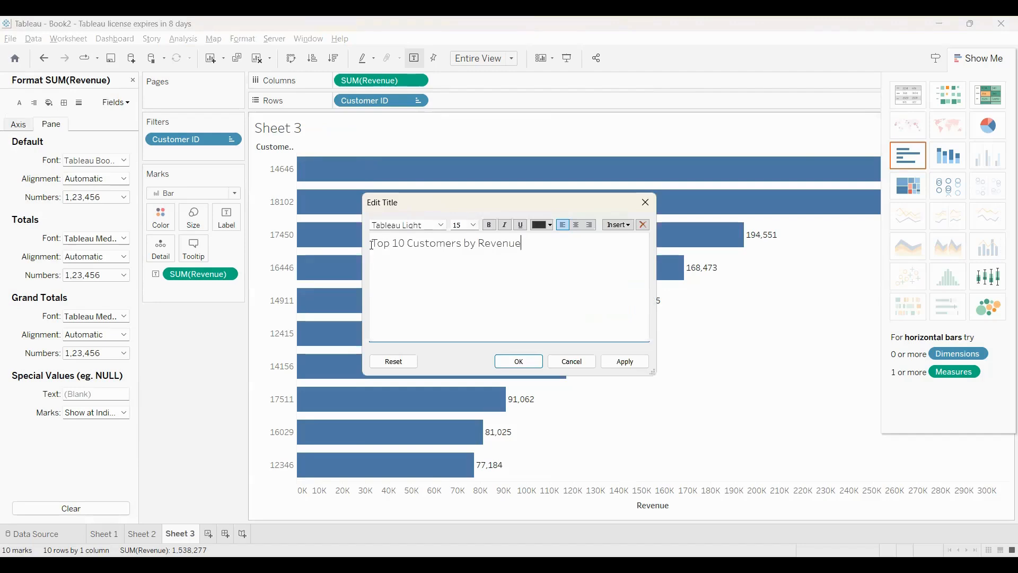
pyautogui.hotkey('ctrl', 'a')
pyautogui.hotkey('ctrl', 'b')
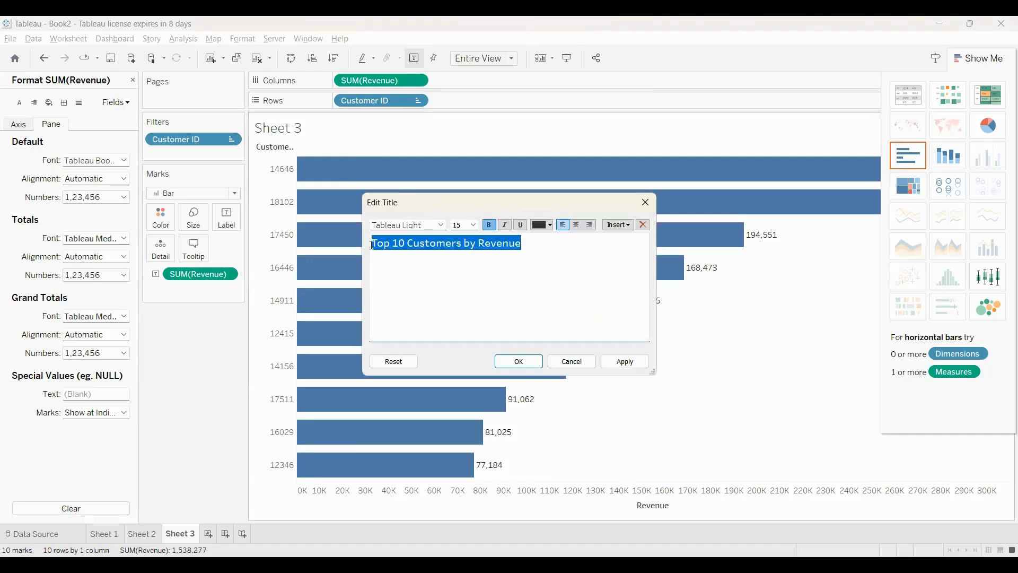
pyautogui.click(578, 227)
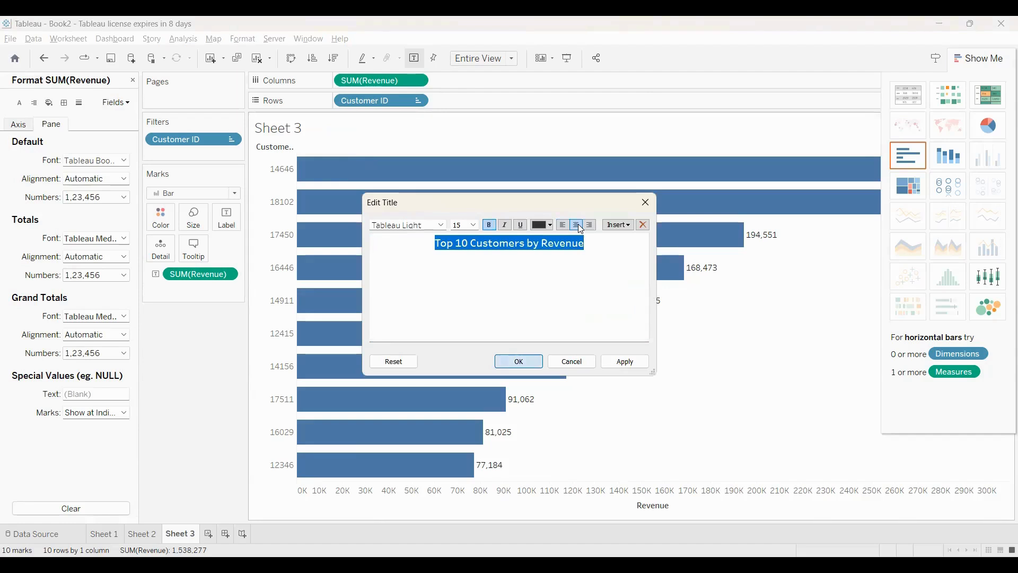
pyautogui.click(526, 362)
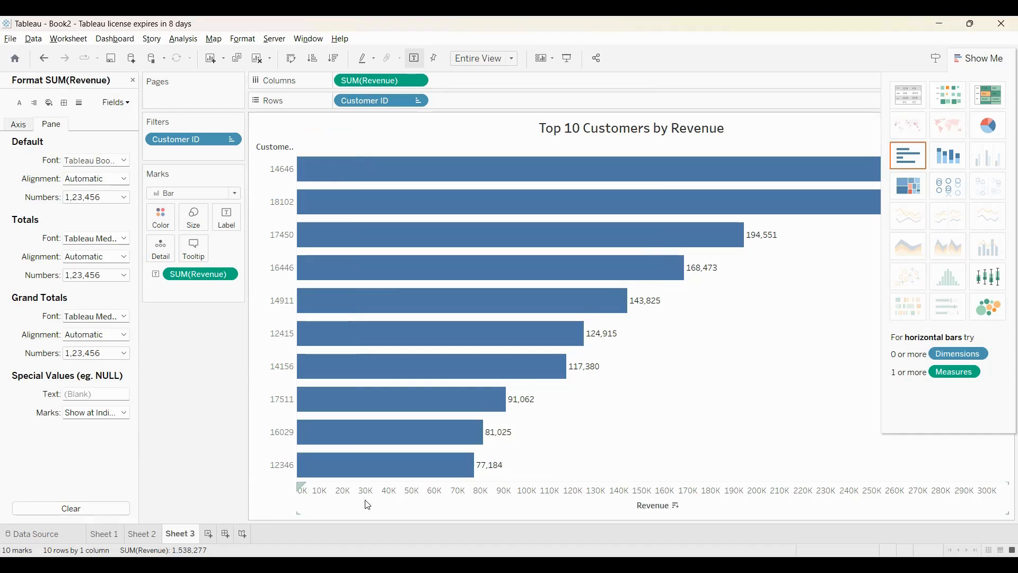
# Open the settings of the Revenue axis below the customer bars
pyautogui.click(310, 491)
pyautogui.rightClick(310, 491)
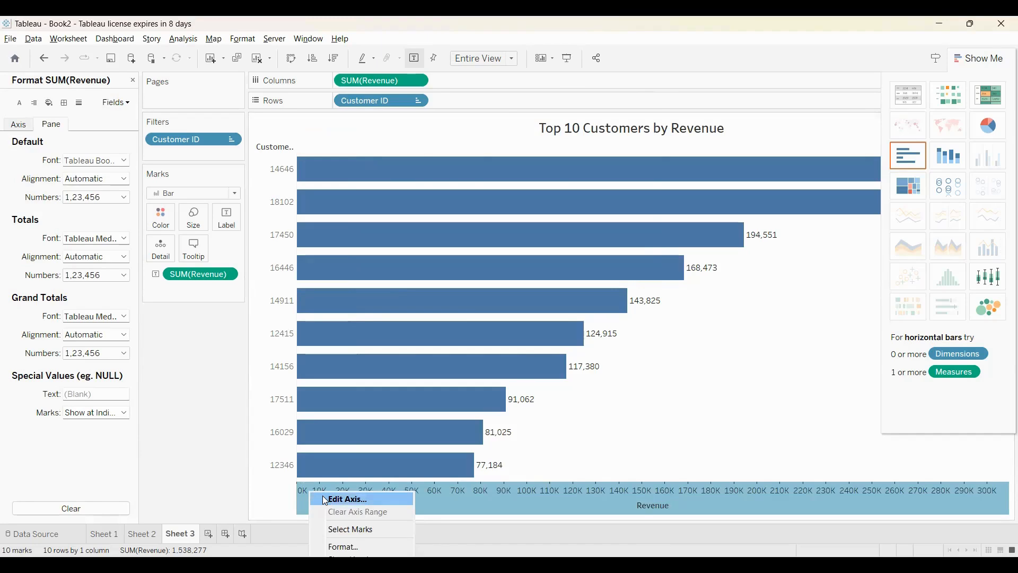
pyautogui.click(325, 500)
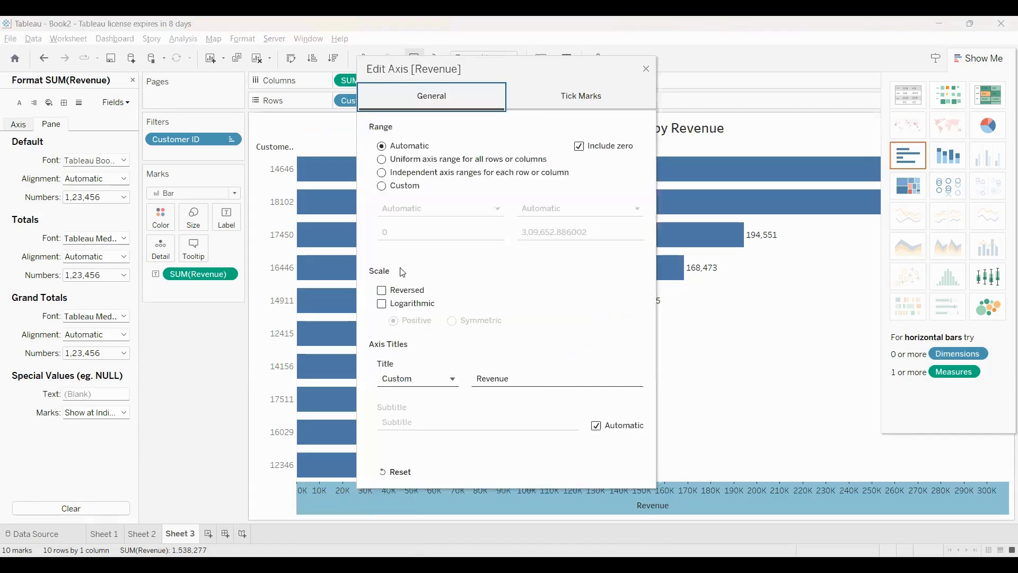
pyautogui.click(392, 188)
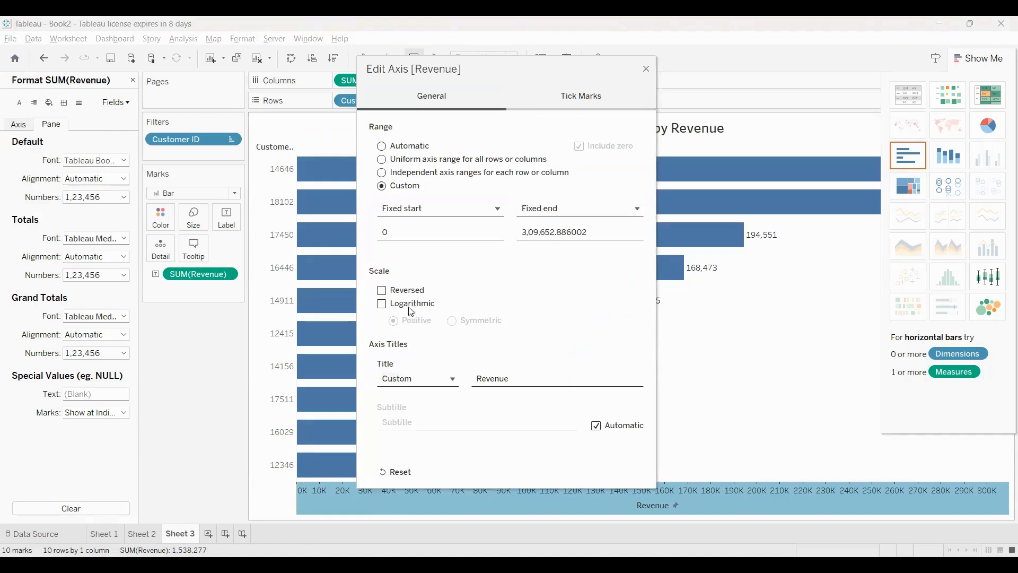
pyautogui.click(596, 426)
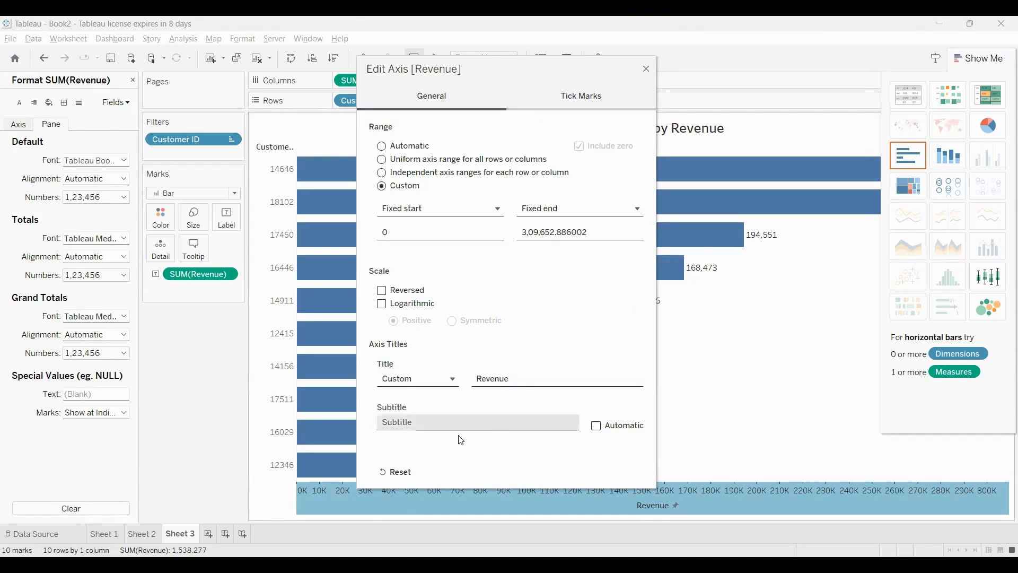
pyautogui.click(381, 146)
pyautogui.click(567, 109)
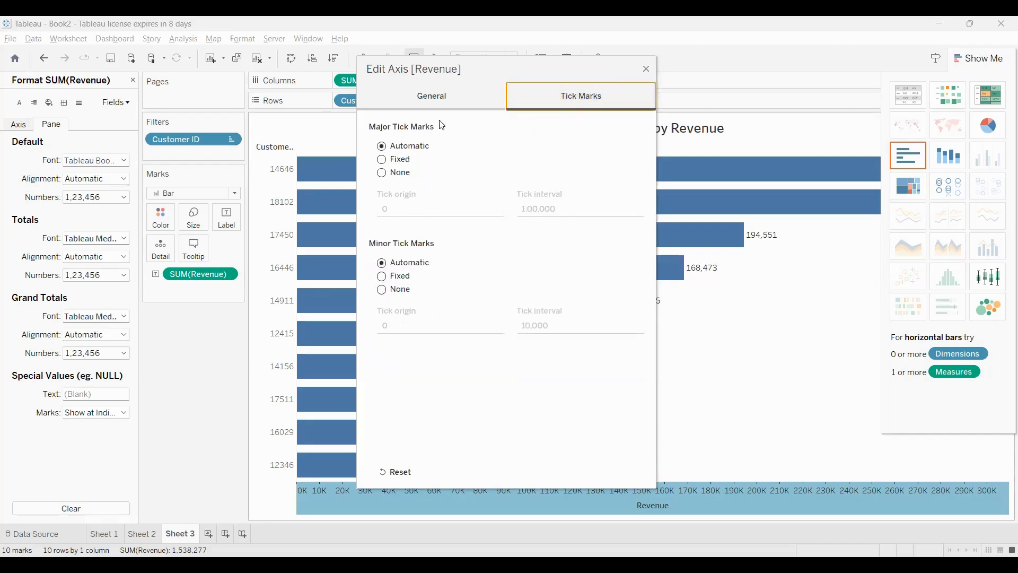
pyautogui.click(432, 101)
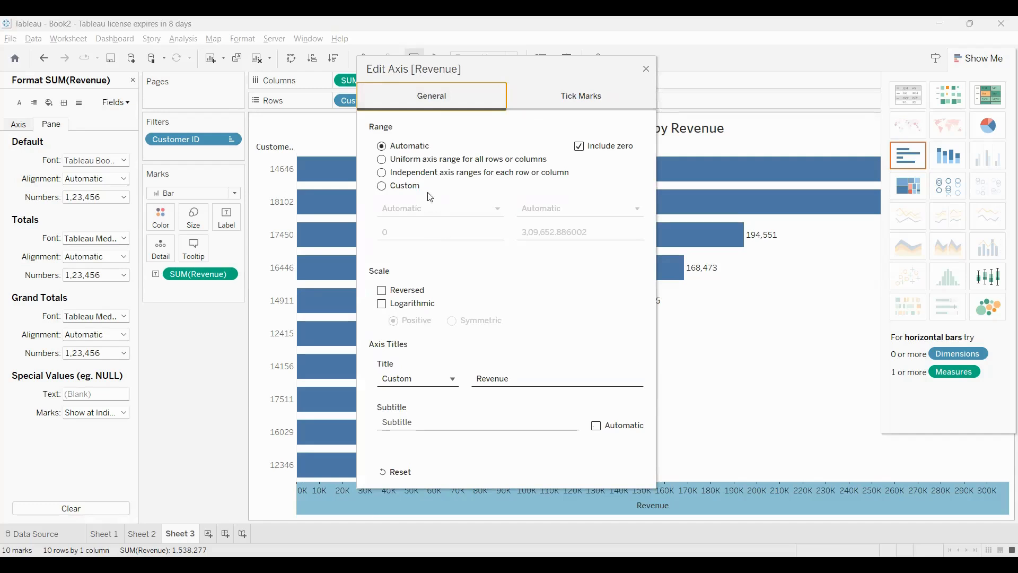
pyautogui.click(392, 471)
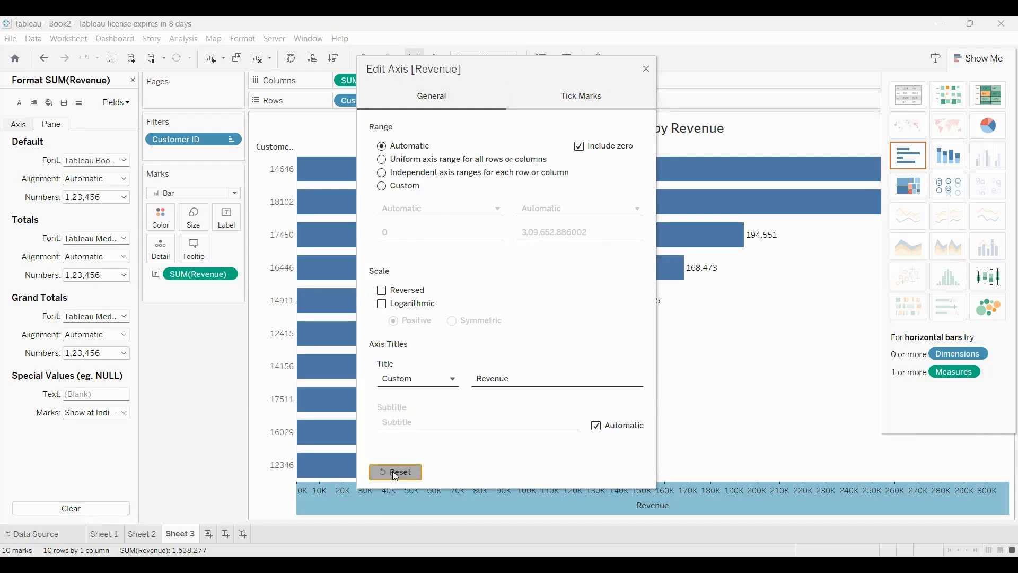
# Turn off the automatic subtitle of the Revenue axis and set its major tick marks to None
pyautogui.click(596, 425)
pyautogui.click(589, 95)
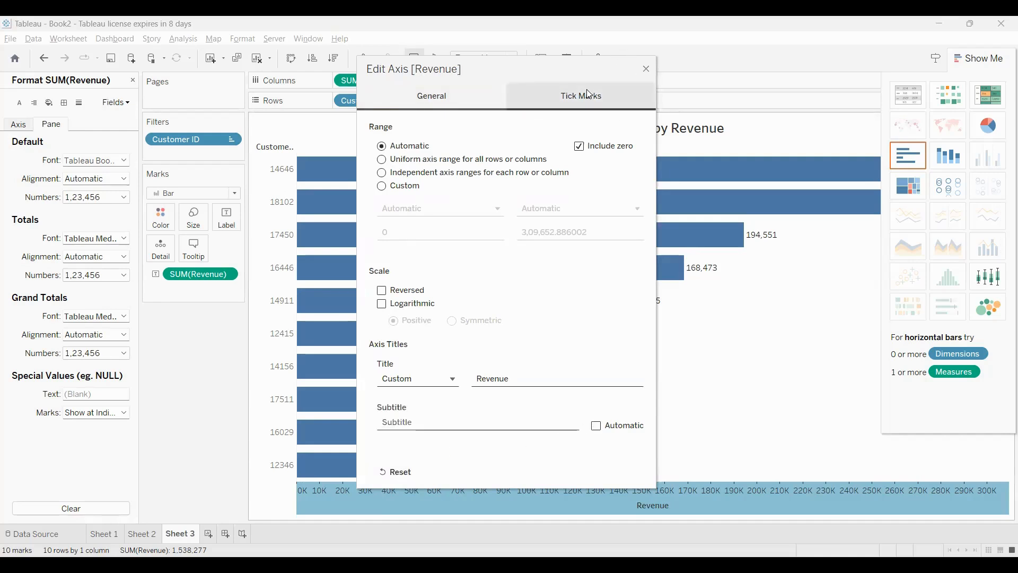
pyautogui.click(382, 172)
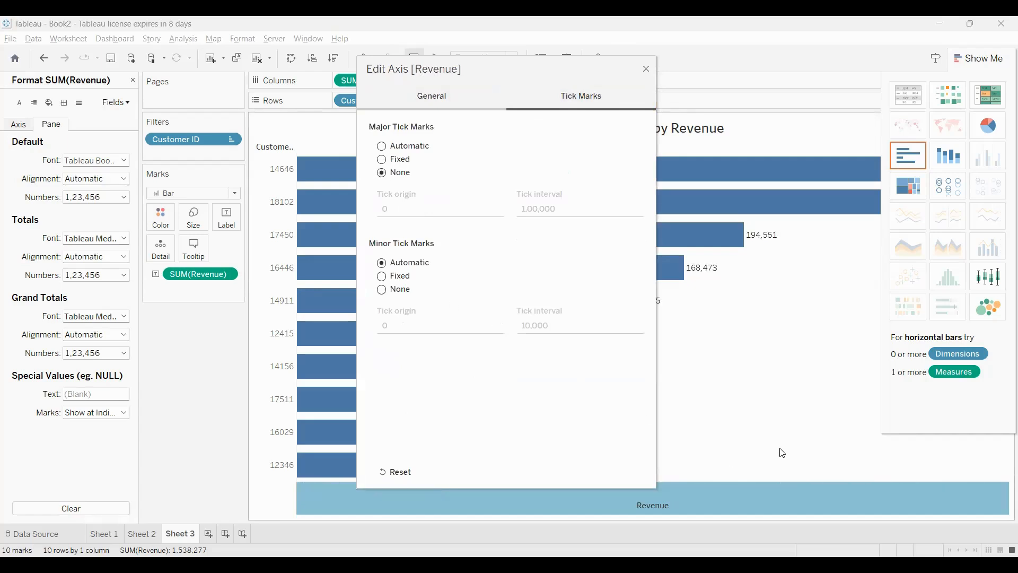
# Close the Revenue axis settings
pyautogui.click(648, 70)
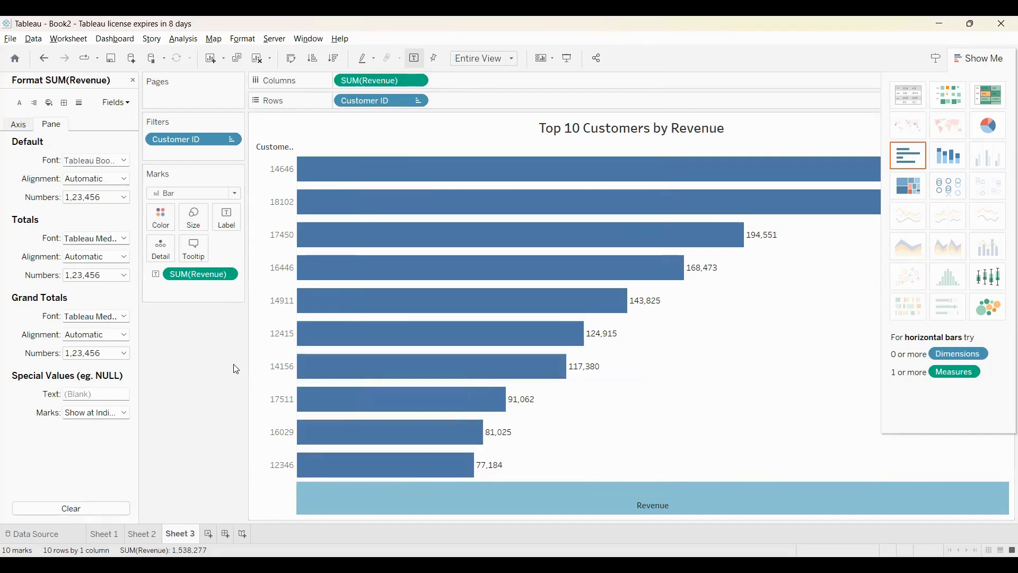
pyautogui.hotkey('ctrl', 'v')
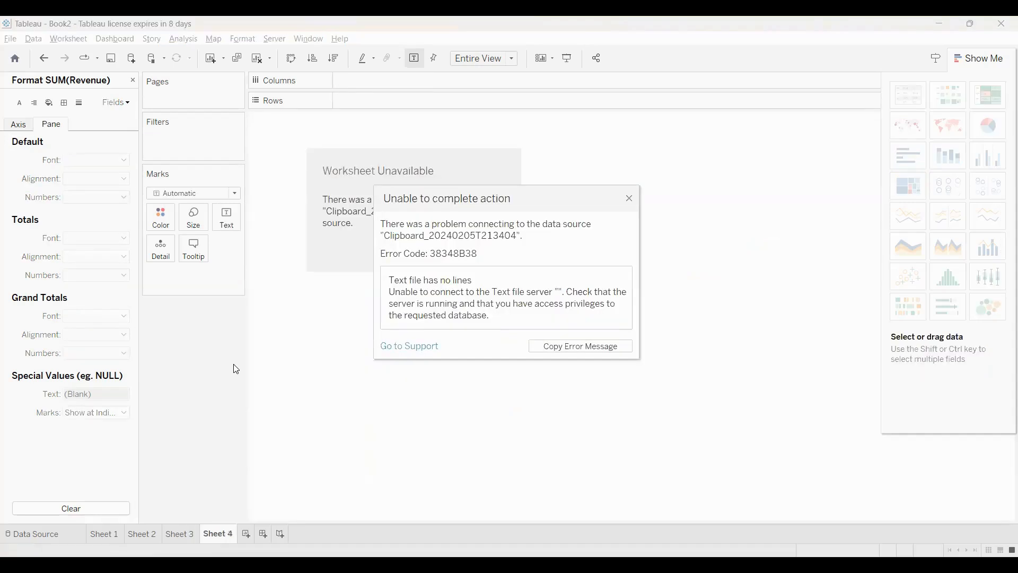
pyautogui.click(631, 198)
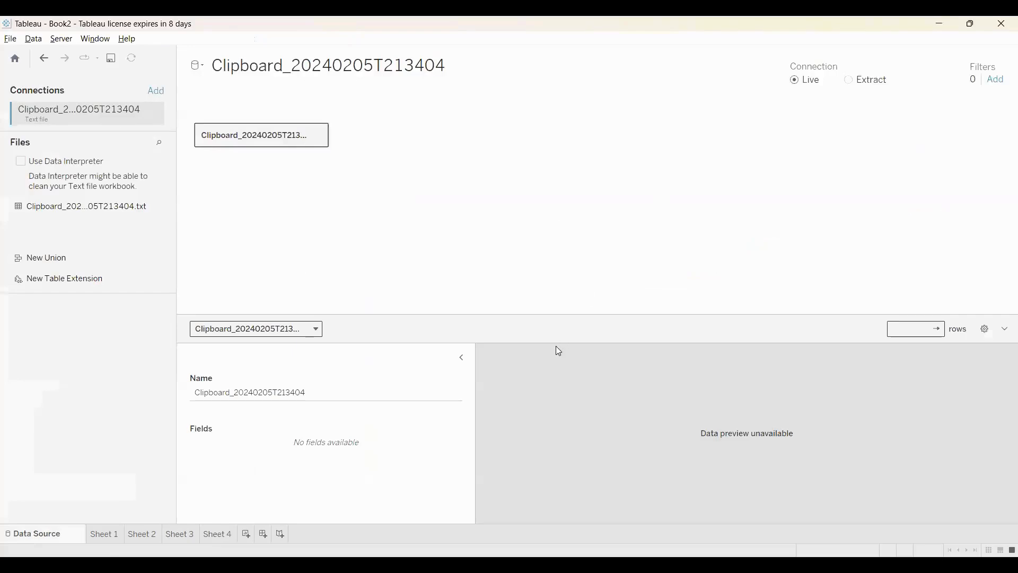
pyautogui.click(221, 534)
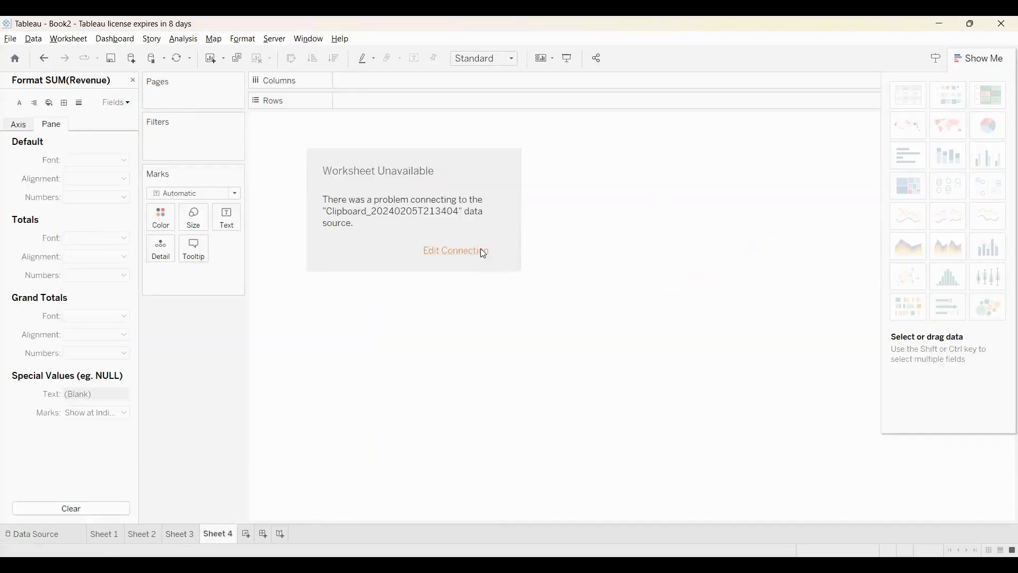
pyautogui.click(456, 251)
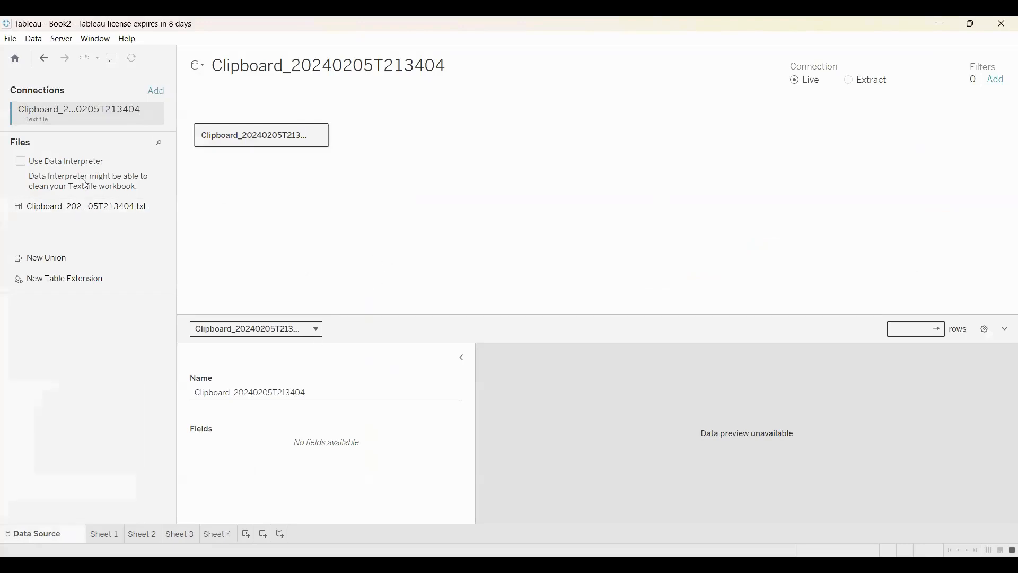
pyautogui.click(23, 165)
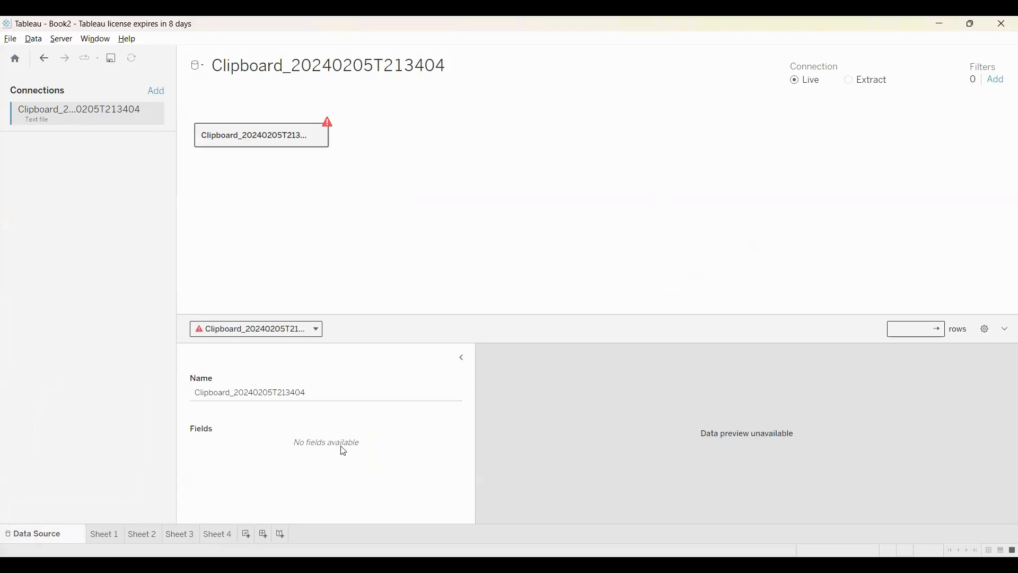
pyautogui.click(317, 330)
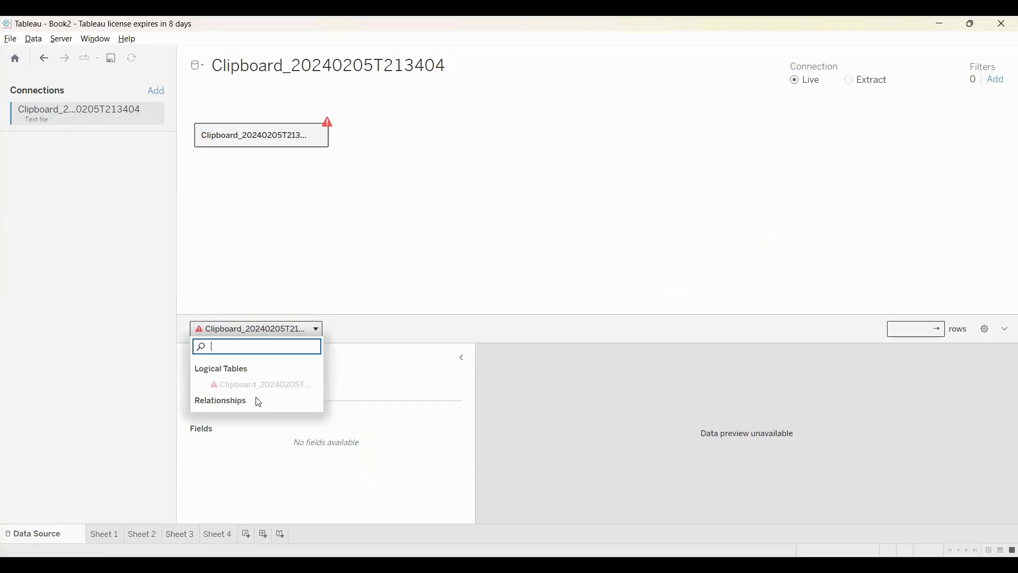
pyautogui.click(277, 363)
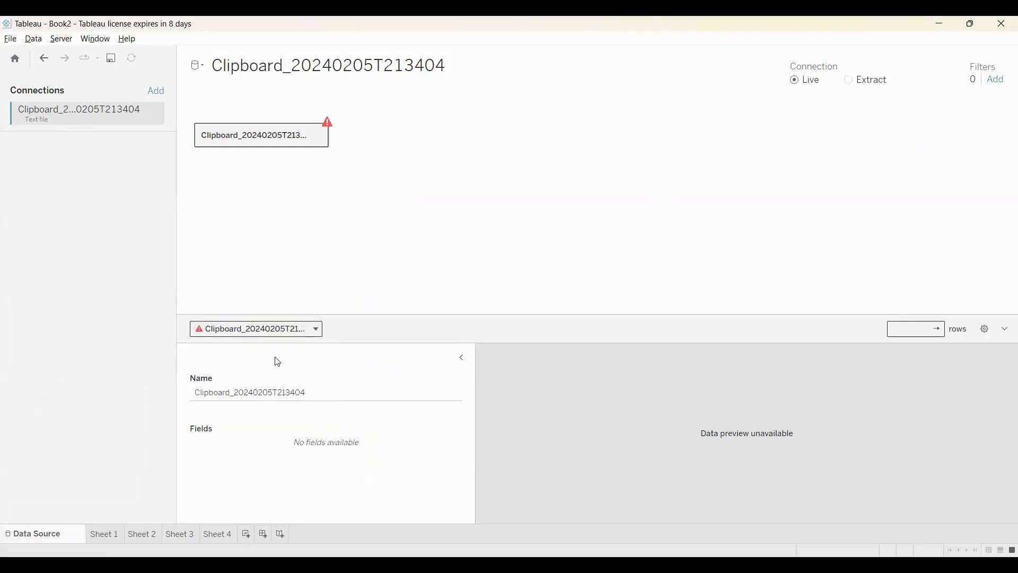
pyautogui.click(52, 60)
pyautogui.click(51, 58)
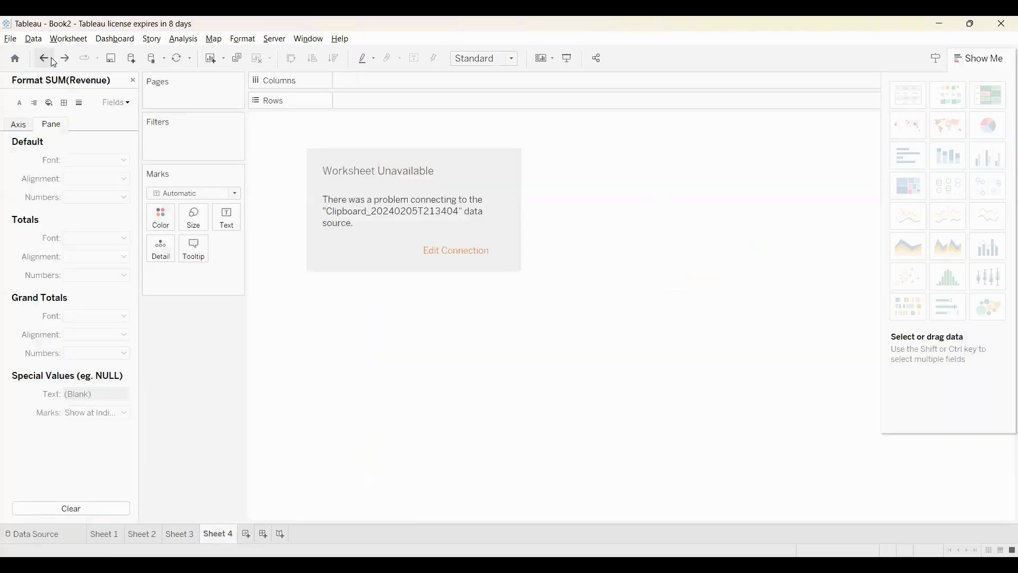
pyautogui.click(482, 252)
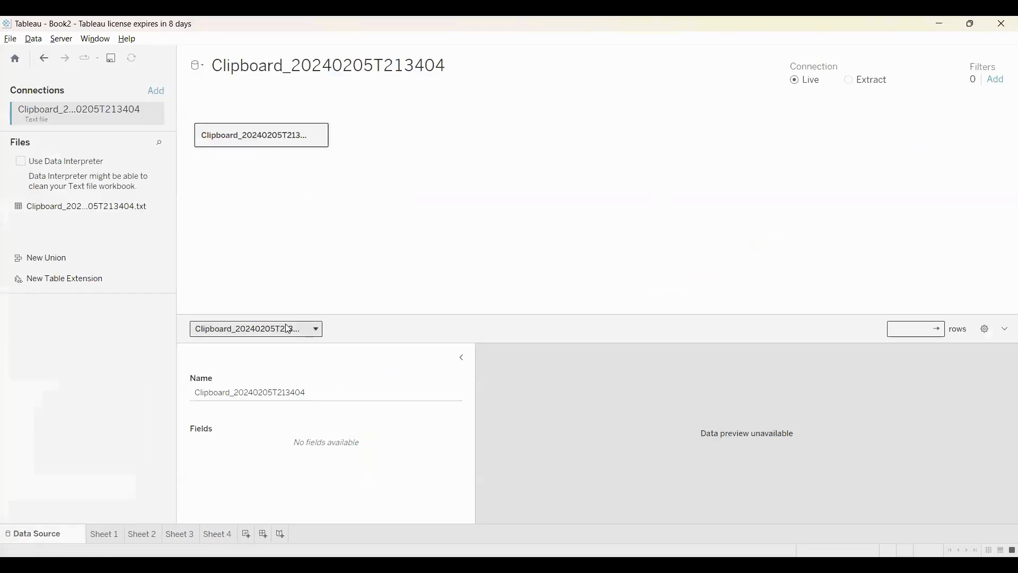
pyautogui.click(23, 160)
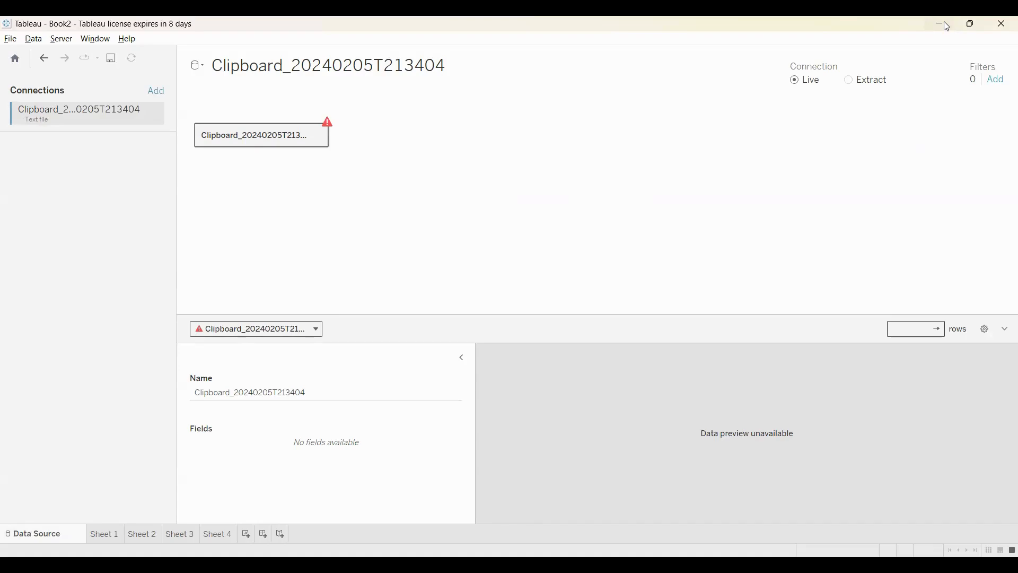
pyautogui.click(461, 358)
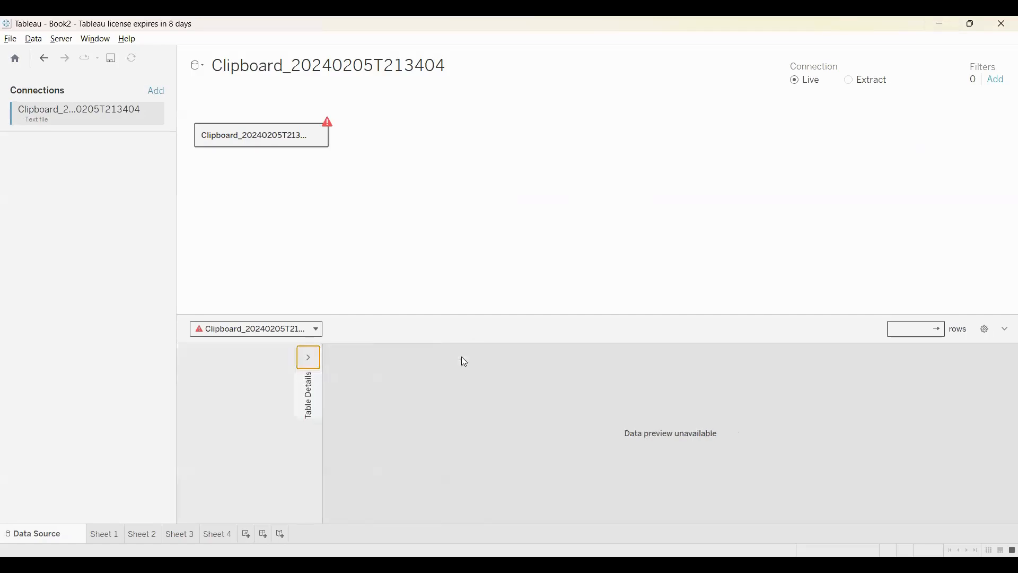
pyautogui.click(308, 318)
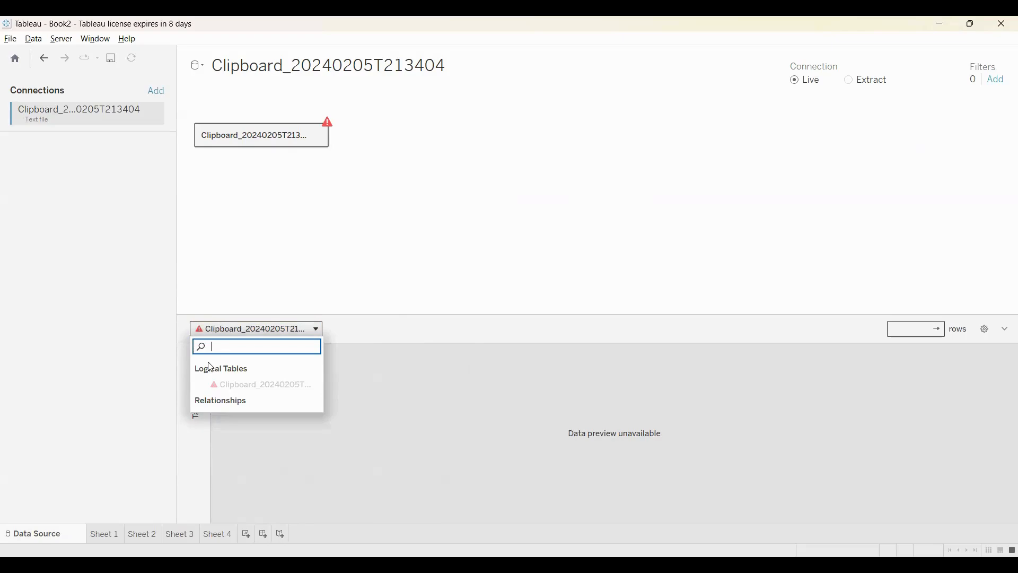
# Check the existing worksheets and delete Sheet 4, which relies on the broken clipboard data source
pyautogui.click(105, 535)
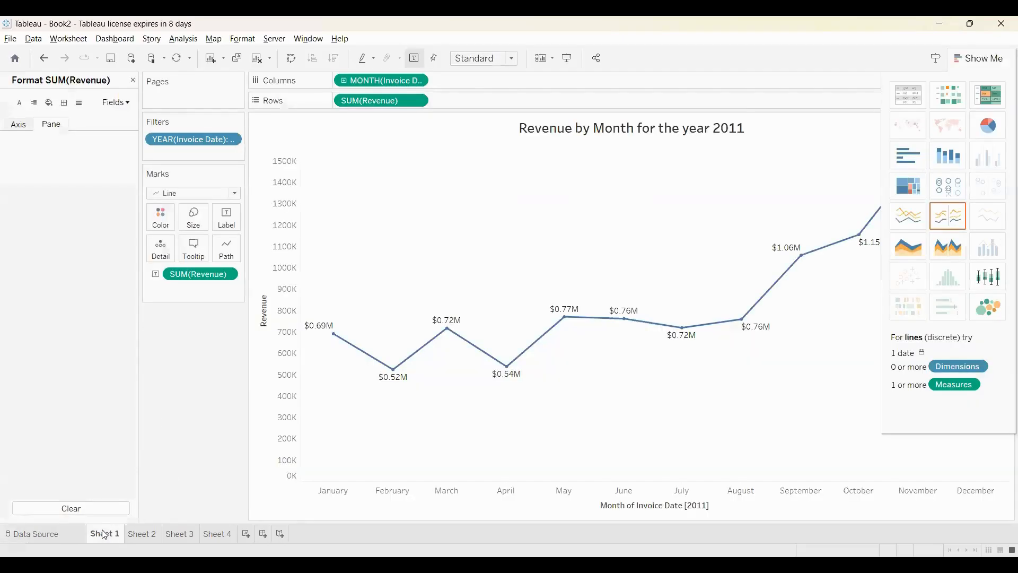
pyautogui.click(146, 534)
pyautogui.click(185, 532)
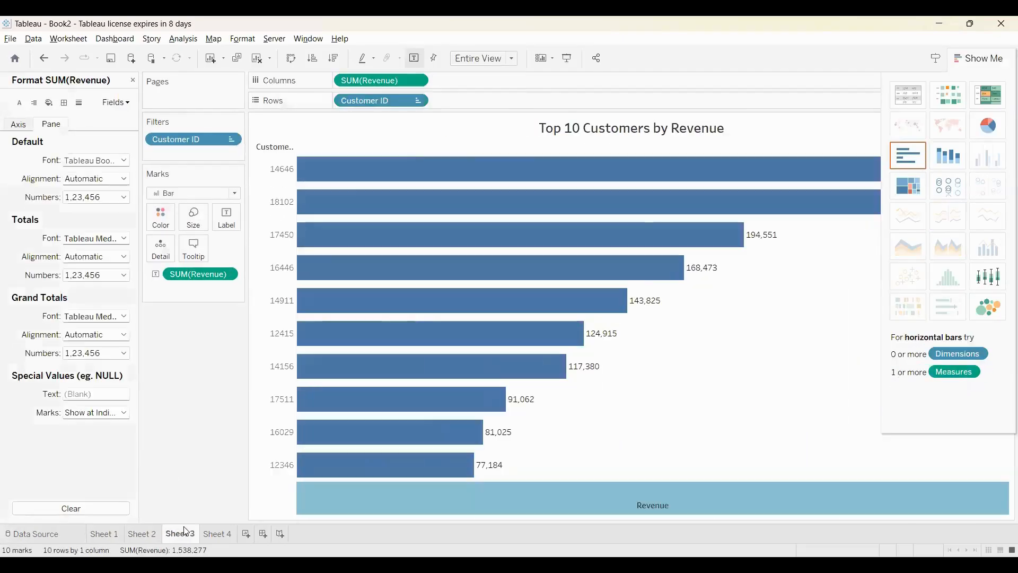
pyautogui.click(218, 535)
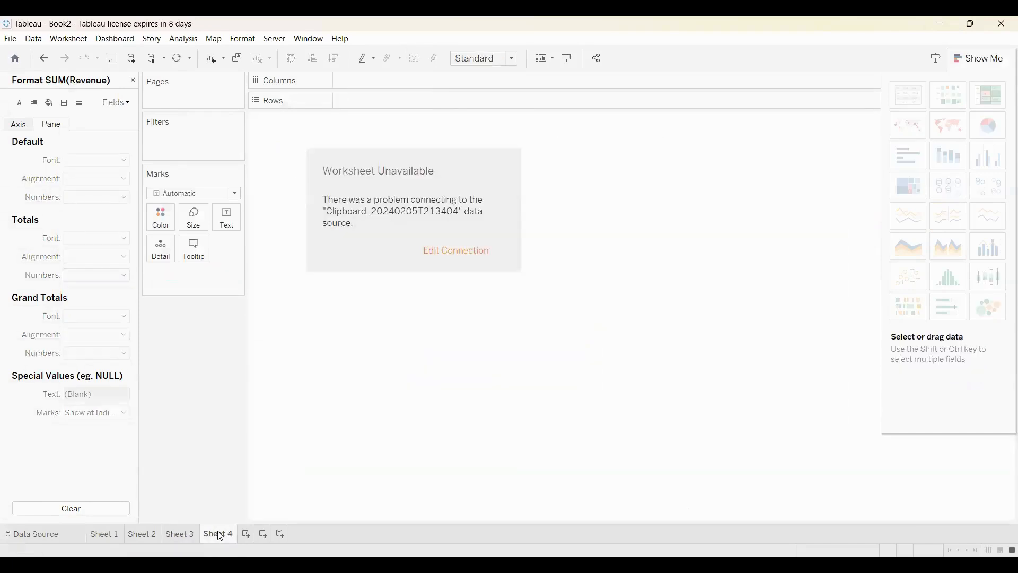
pyautogui.rightClick(220, 535)
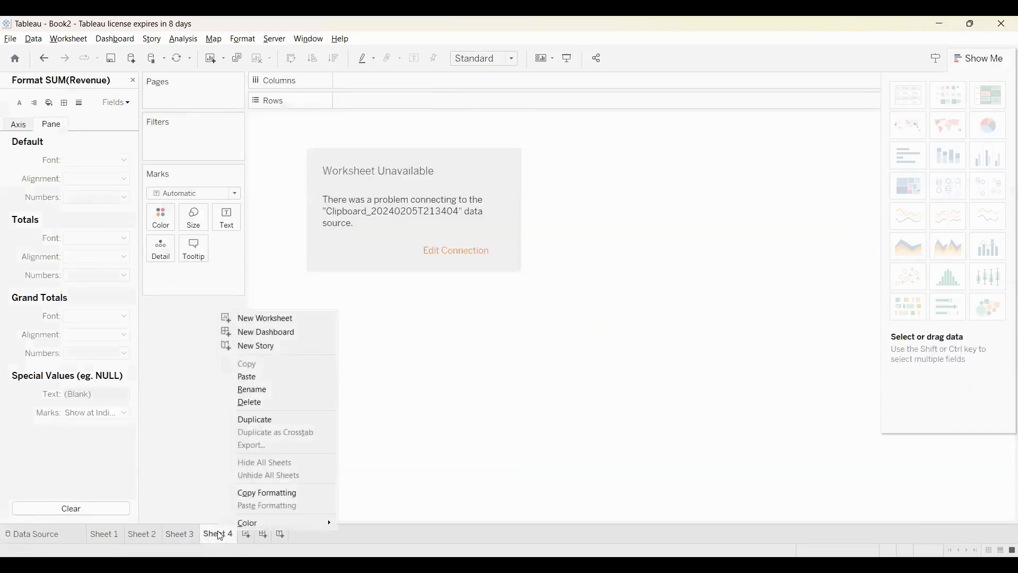
pyautogui.click(258, 401)
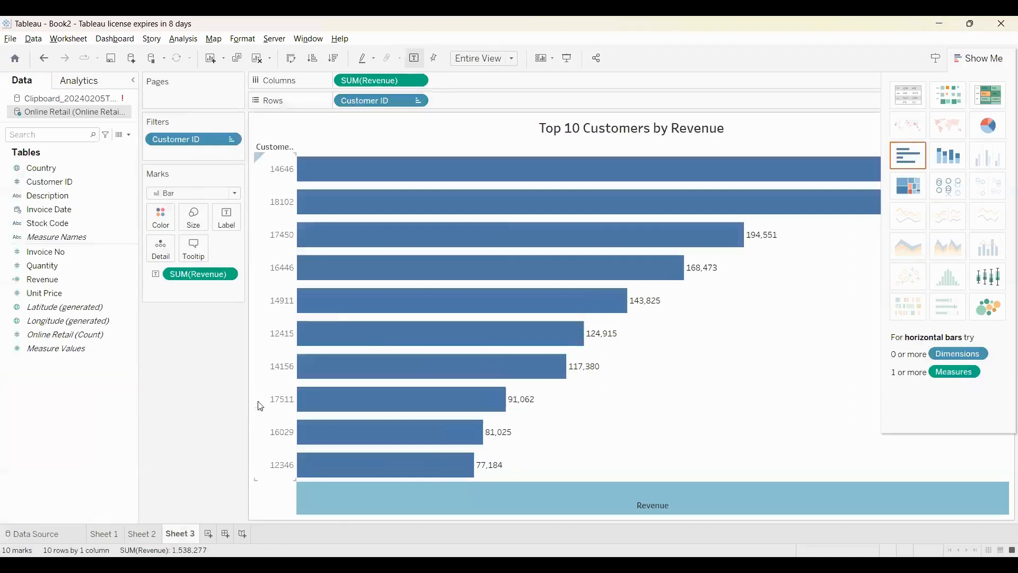
# Create a new worksheet and place Revenue on Columns
pyautogui.click(208, 534)
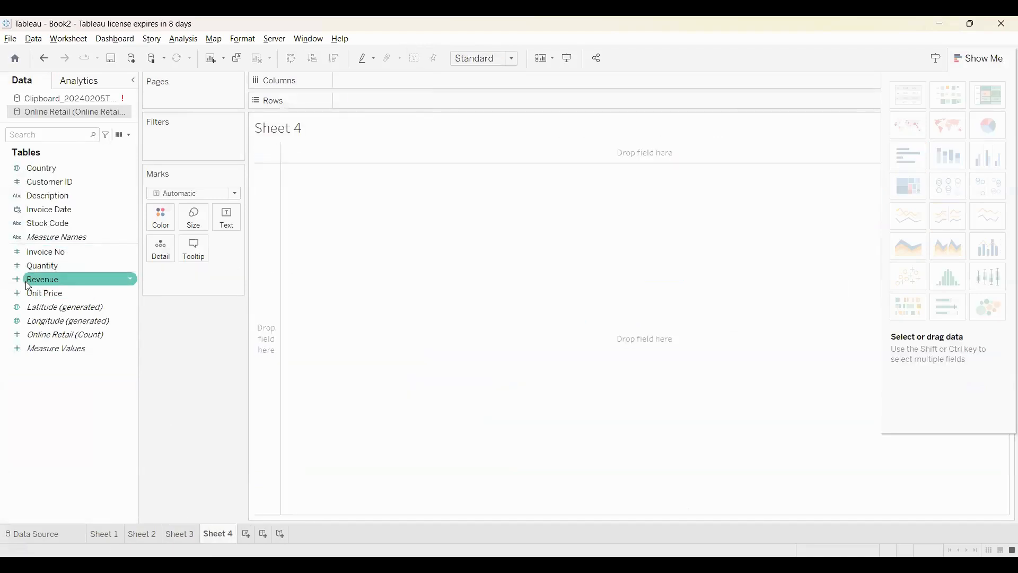
pyautogui.moveTo(34, 284); pyautogui.dragTo(99, 264)
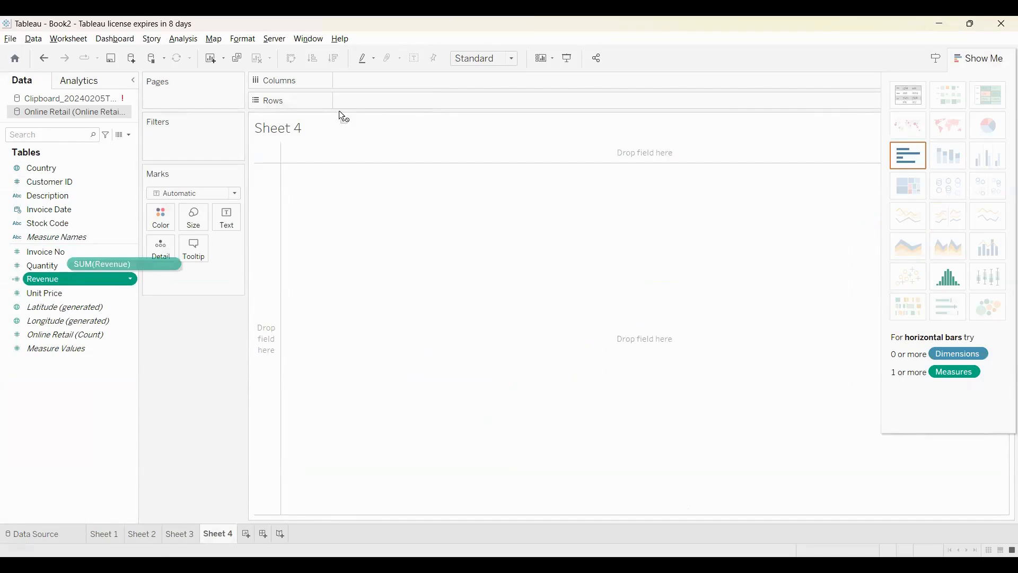
pyautogui.moveTo(350, 105); pyautogui.dragTo(348, 104)
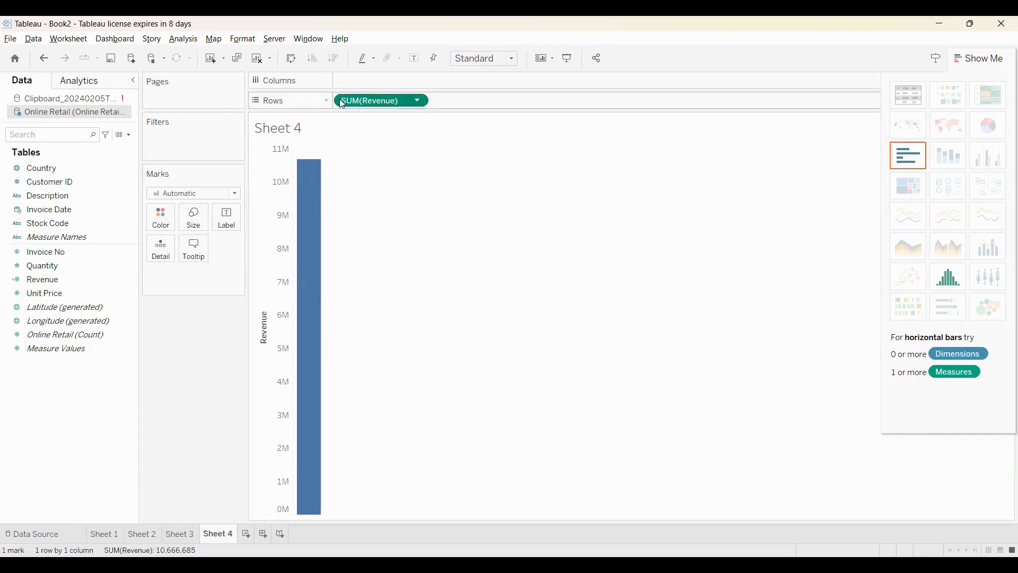
pyautogui.moveTo(348, 76); pyautogui.dragTo(75, 278)
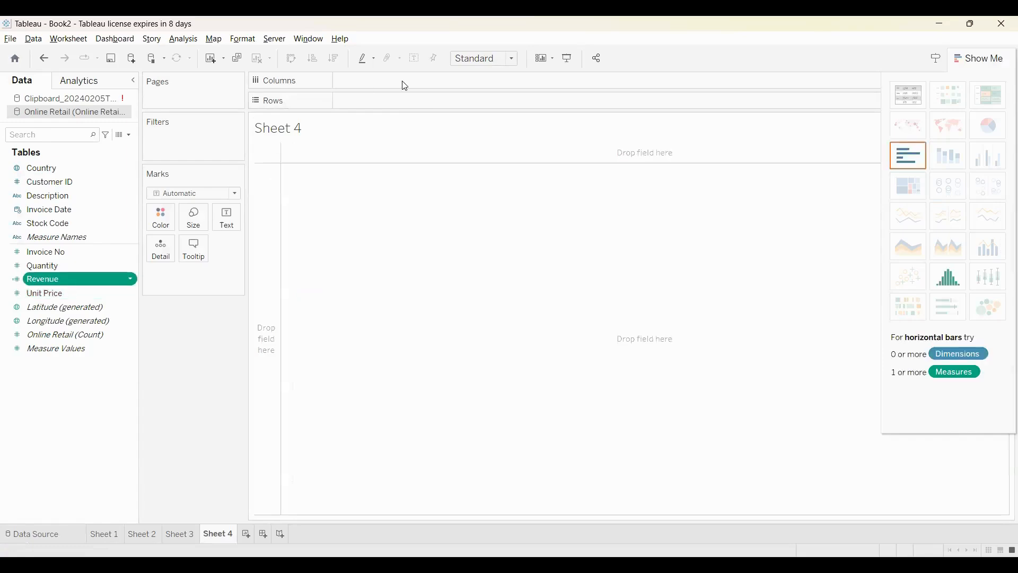
pyautogui.moveTo(405, 86); pyautogui.dragTo(403, 82)
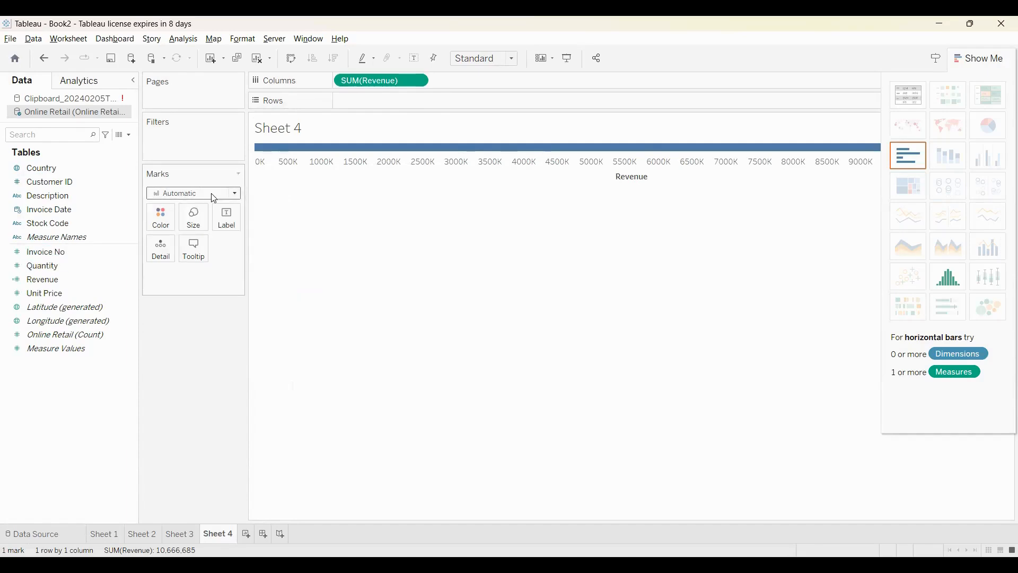
# Set the mark type to Bar and add Customer ID to Rows, filtered from the list with all values selected
pyautogui.click(215, 197)
pyautogui.click(182, 221)
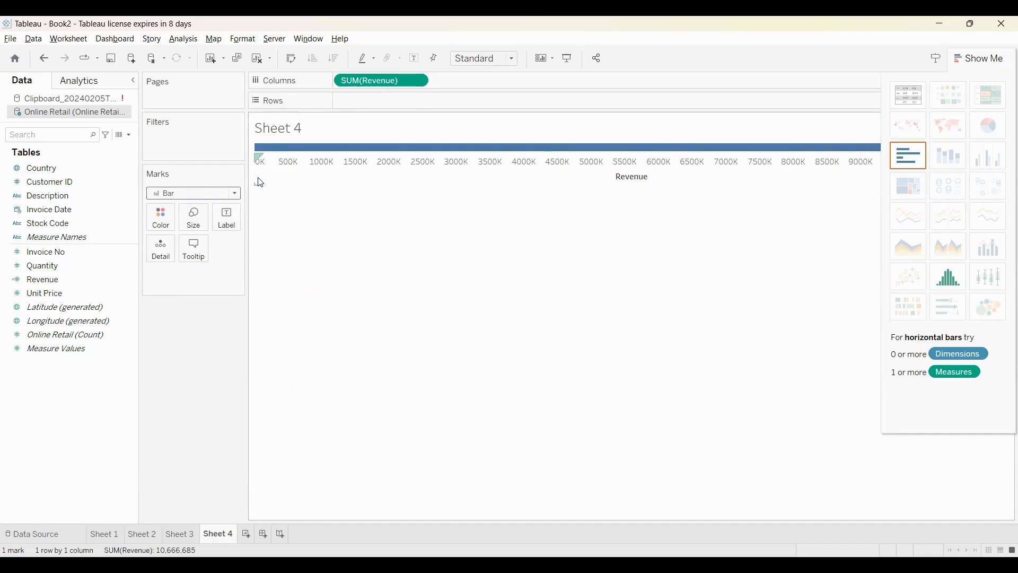
pyautogui.click(105, 179)
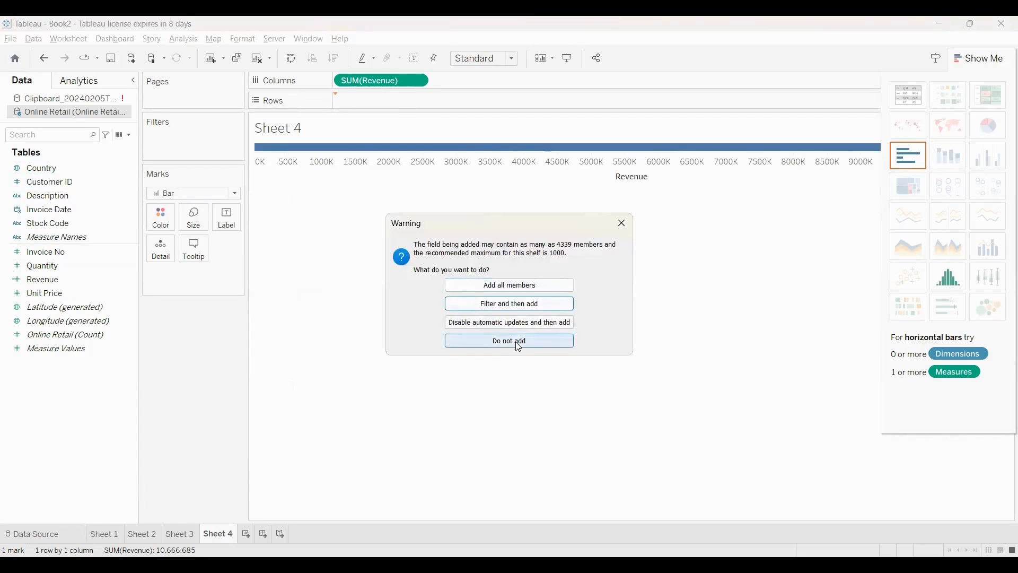
pyautogui.click(541, 302)
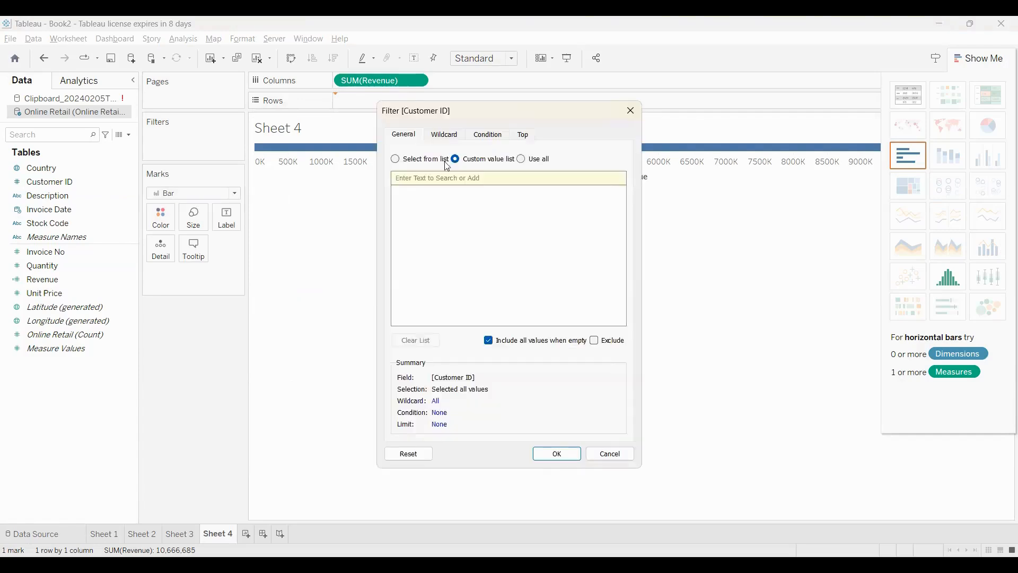
pyautogui.click(422, 160)
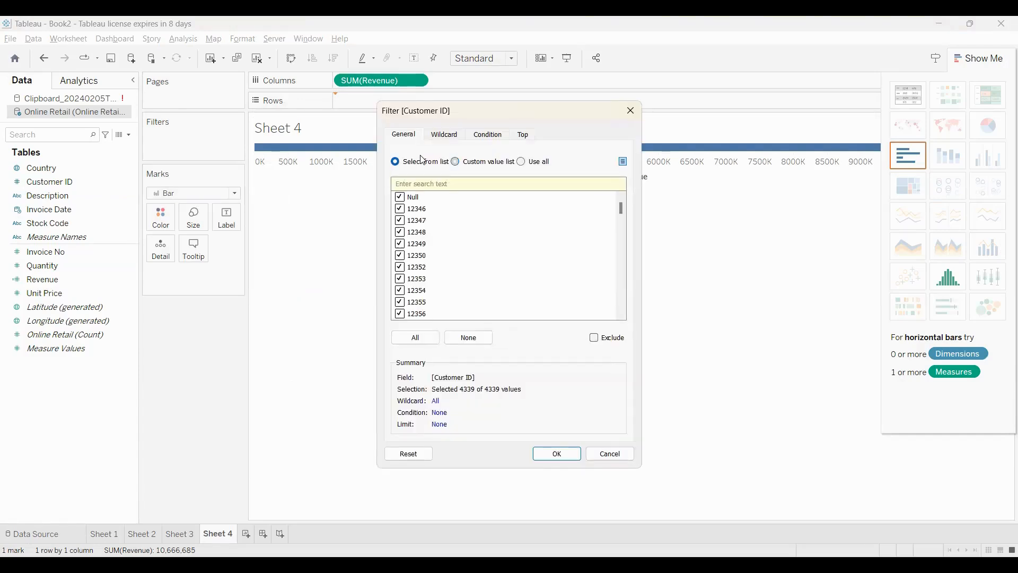
pyautogui.click(551, 454)
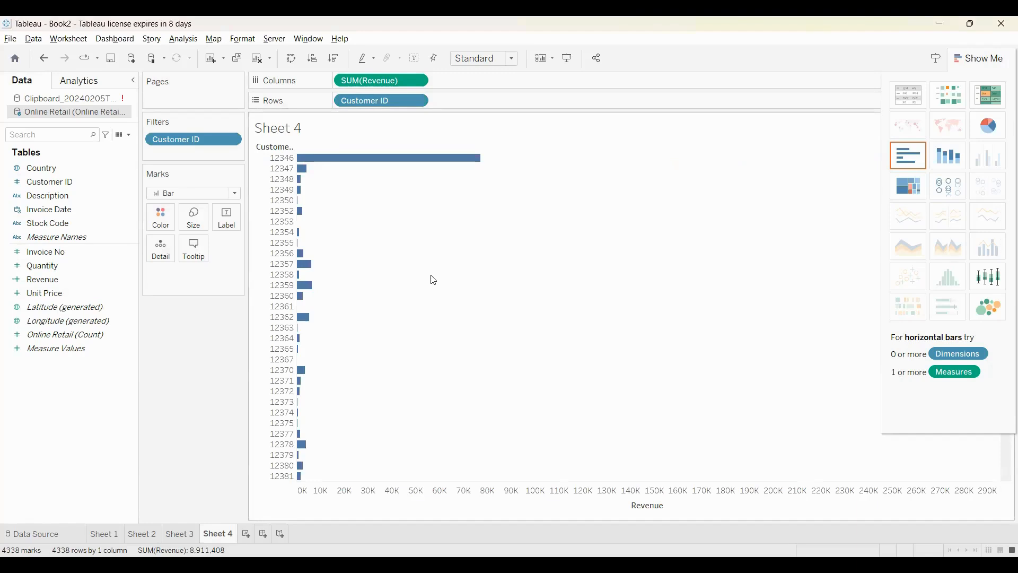
# Limit the Customer ID filter to the top 10 by sum of Revenue
pyautogui.click(419, 101)
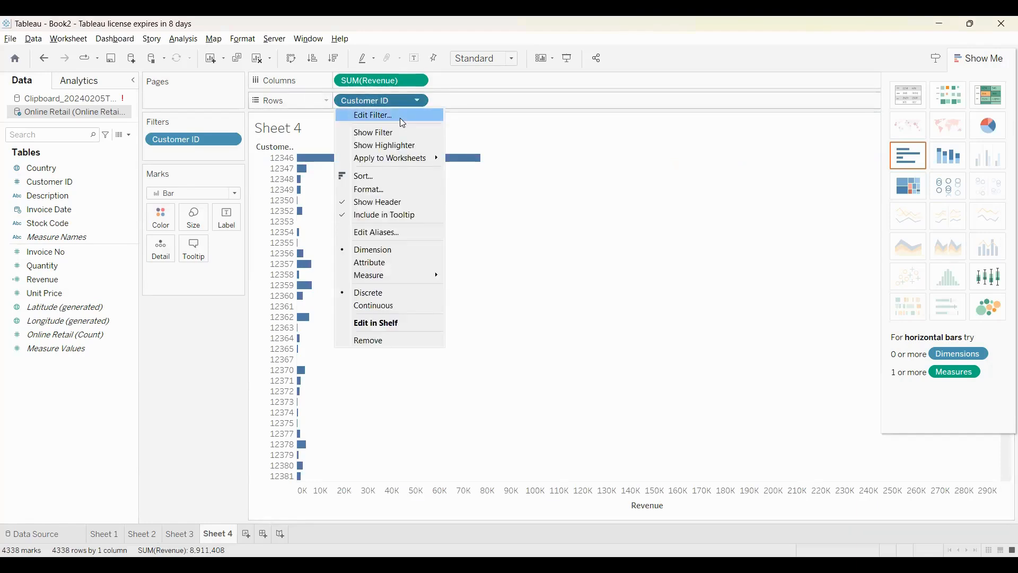
pyautogui.click(403, 117)
pyautogui.click(523, 136)
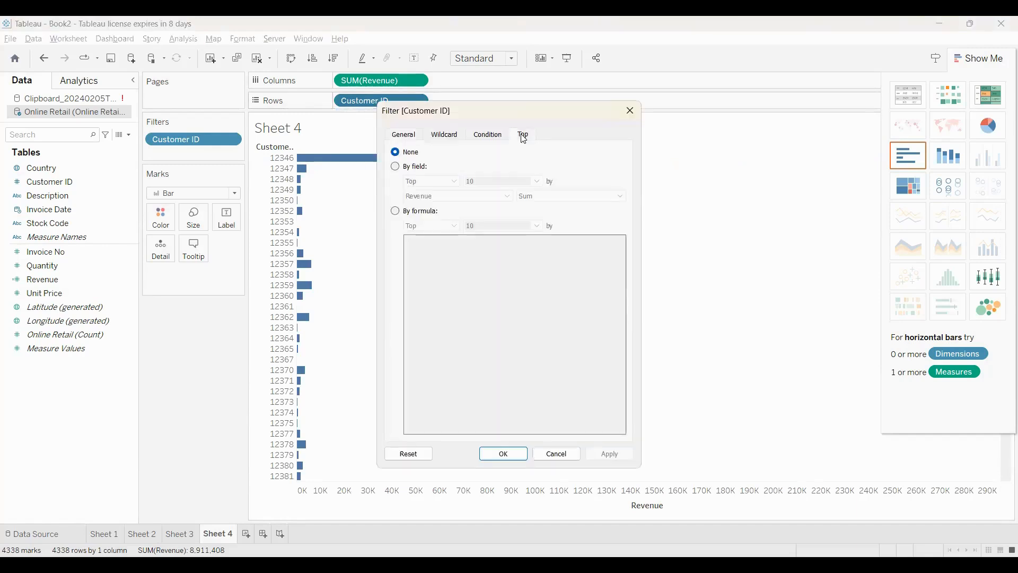
pyautogui.click(395, 166)
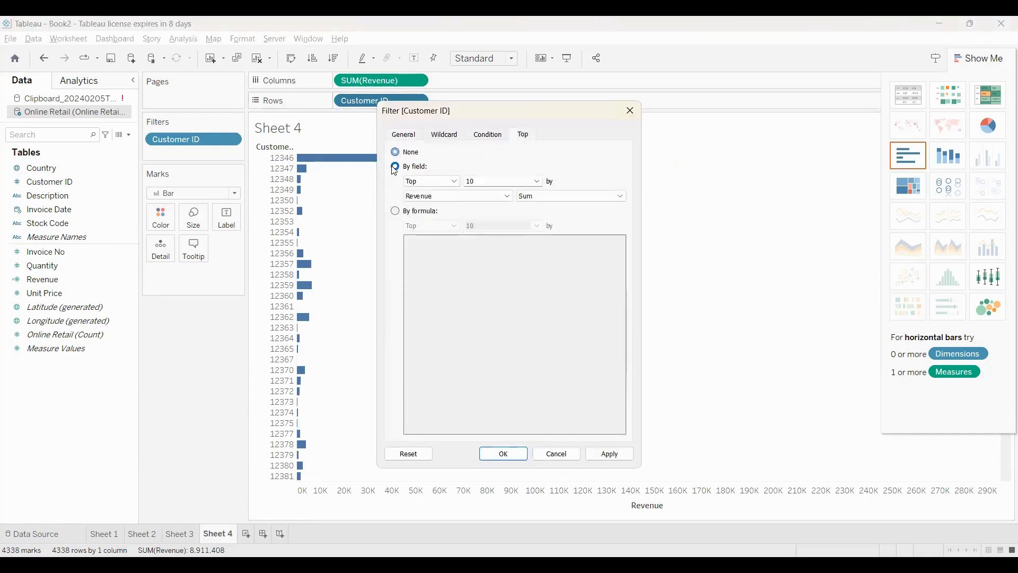
pyautogui.click(507, 451)
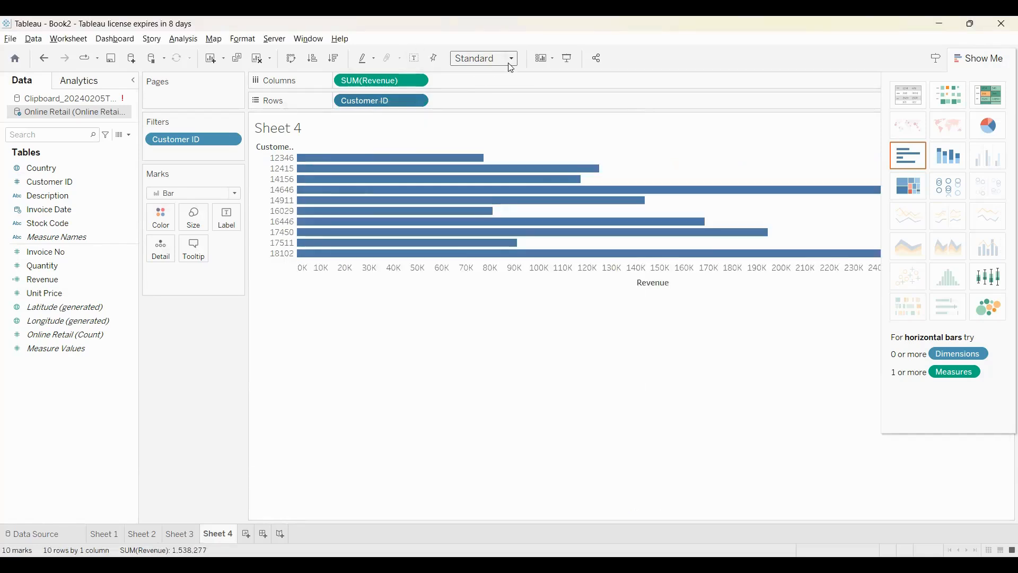
# Fit the chart to the entire view and sort the customers in descending order of revenue
pyautogui.click(510, 63)
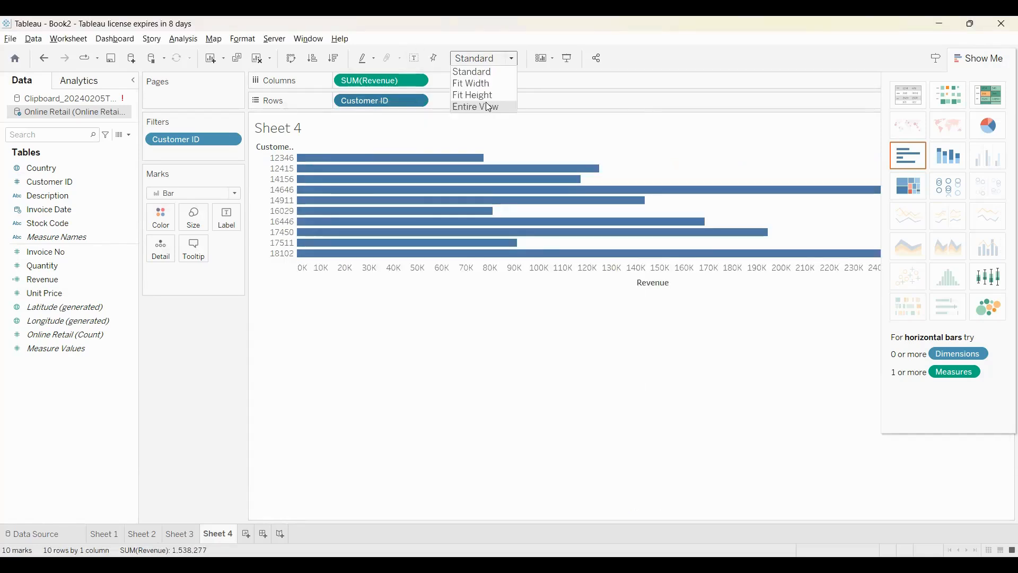
pyautogui.click(485, 102)
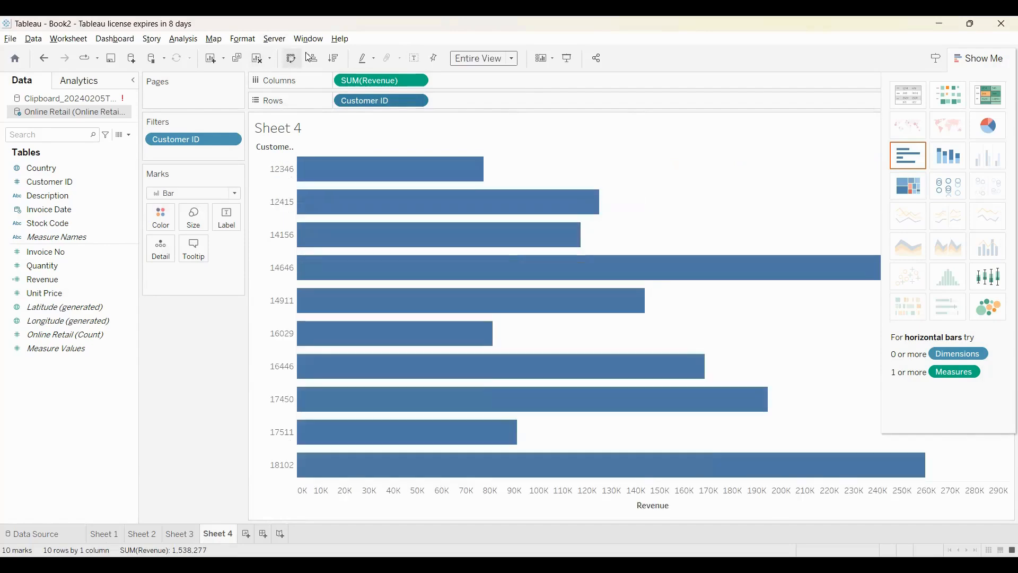
pyautogui.click(333, 59)
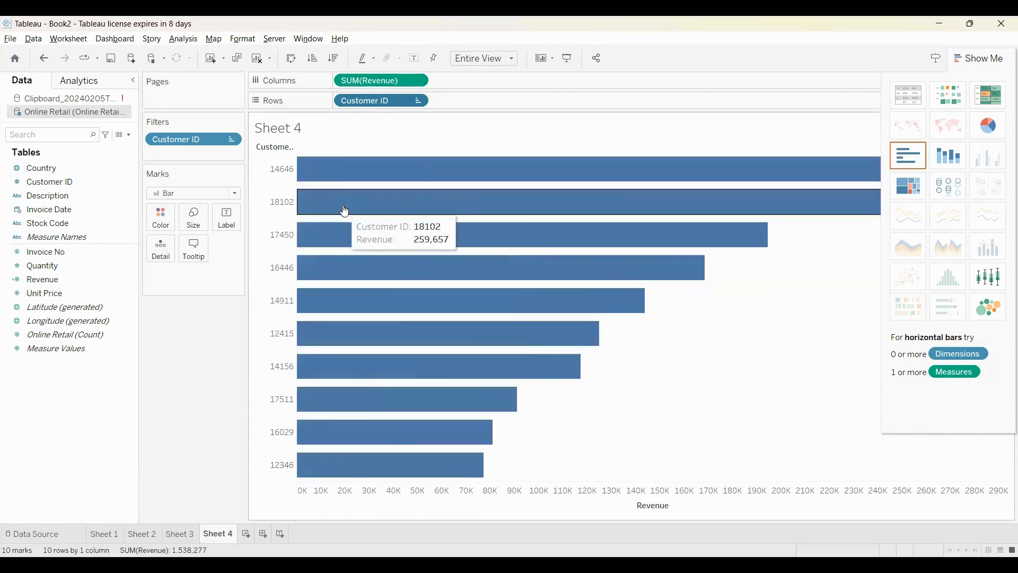
pyautogui.rightClick(294, 130)
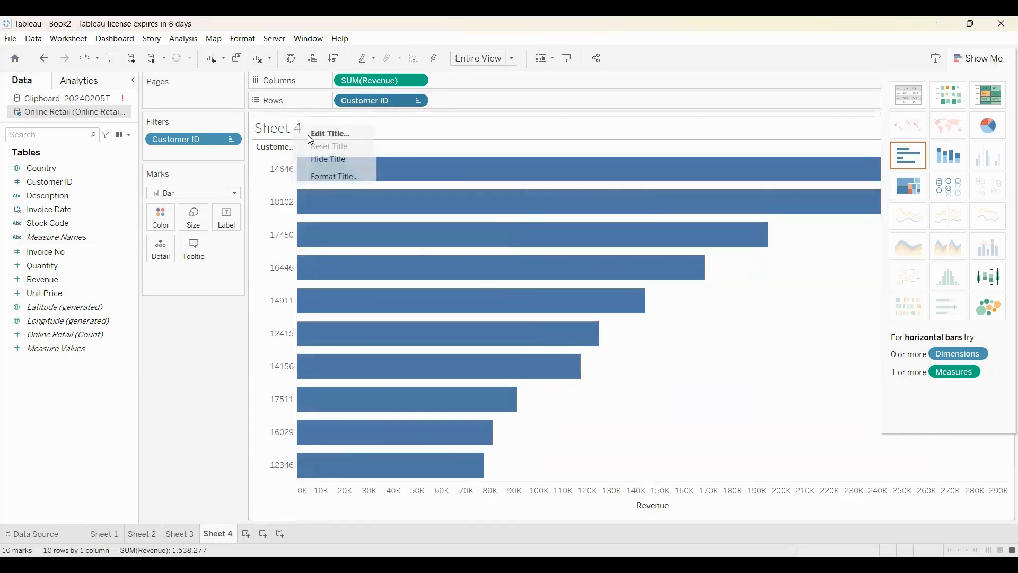
pyautogui.click(308, 134)
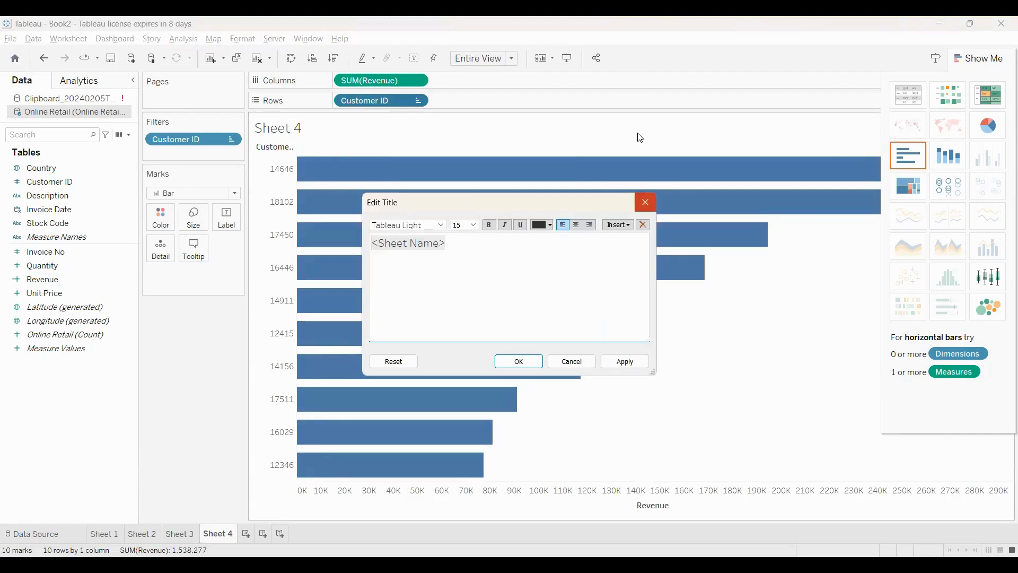
pyautogui.press('Escape')
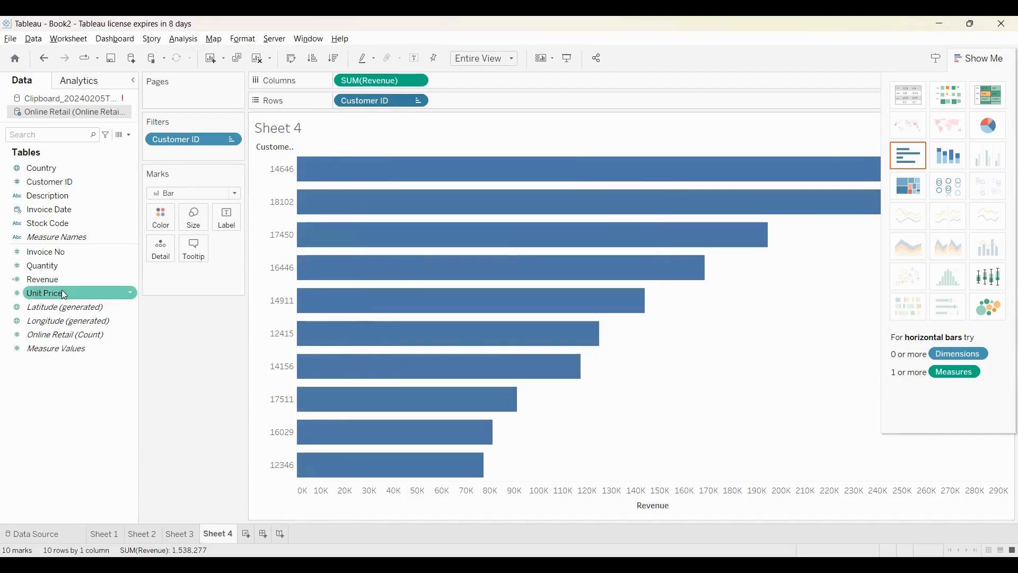
# Add Revenue to the marks as a label so each customer's bar carries its revenue value
pyautogui.moveTo(66, 287); pyautogui.dragTo(176, 277)
pyautogui.click(154, 274)
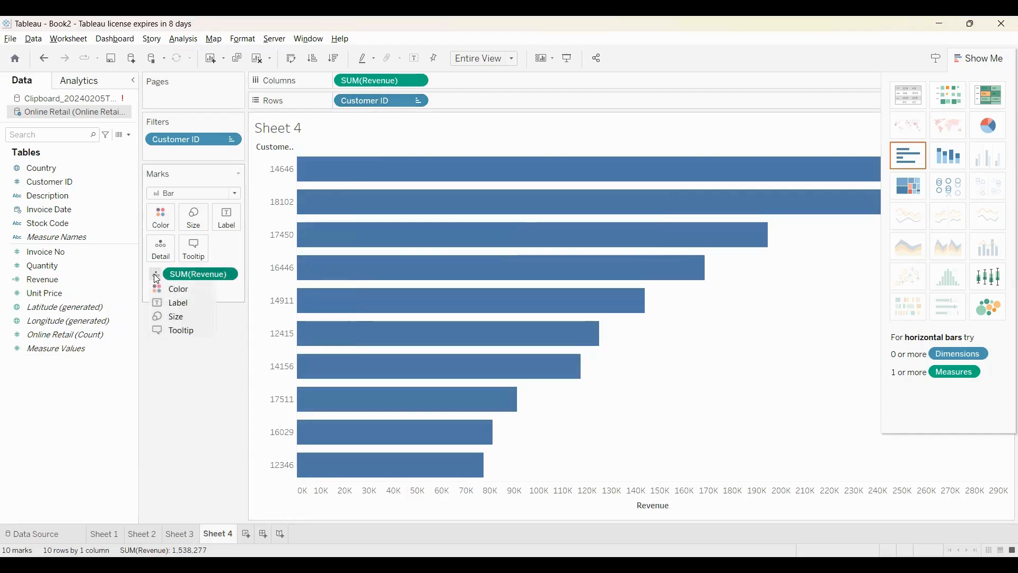
pyautogui.click(183, 303)
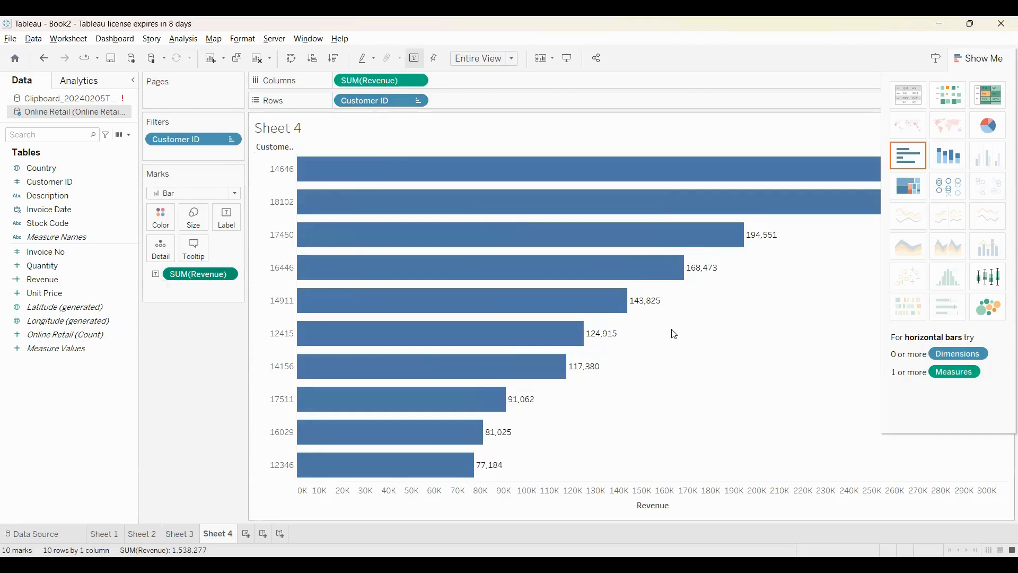
# Replace the sheet title with "Top 10 Customers by Revenue", formatted bold and centred
pyautogui.rightClick(281, 122)
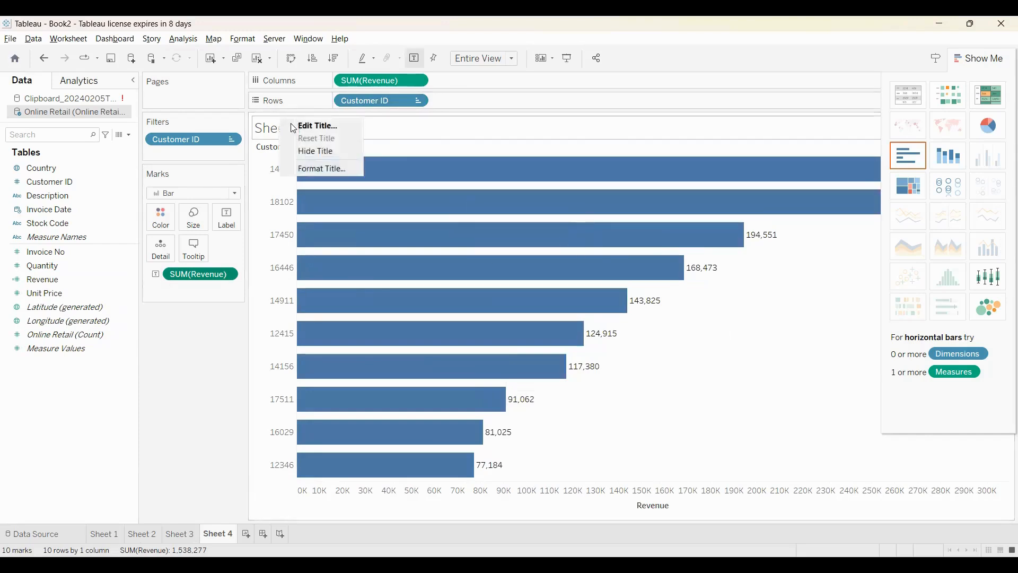
pyautogui.click(317, 125)
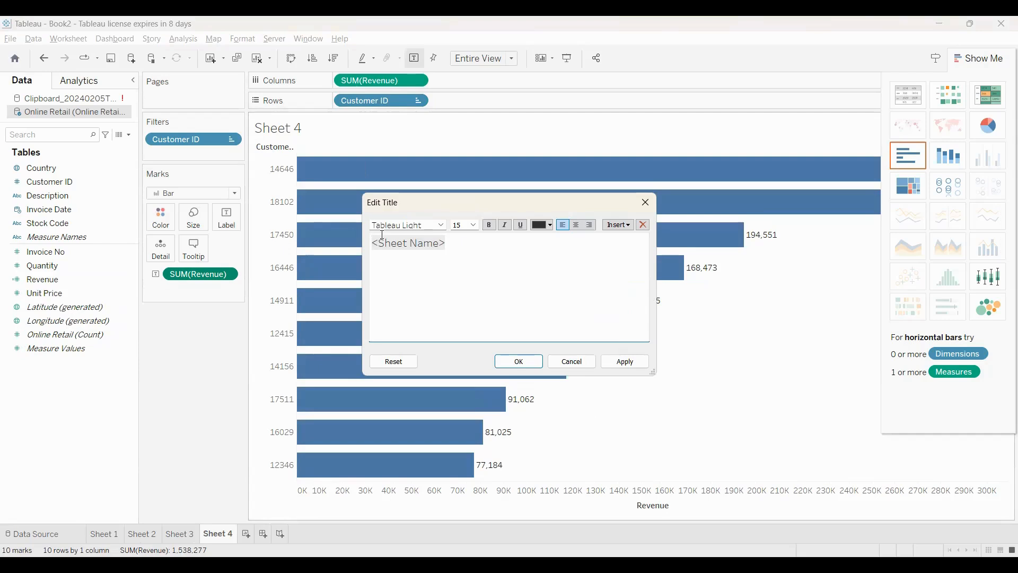
pyautogui.write('Top 10 Customers by Re')
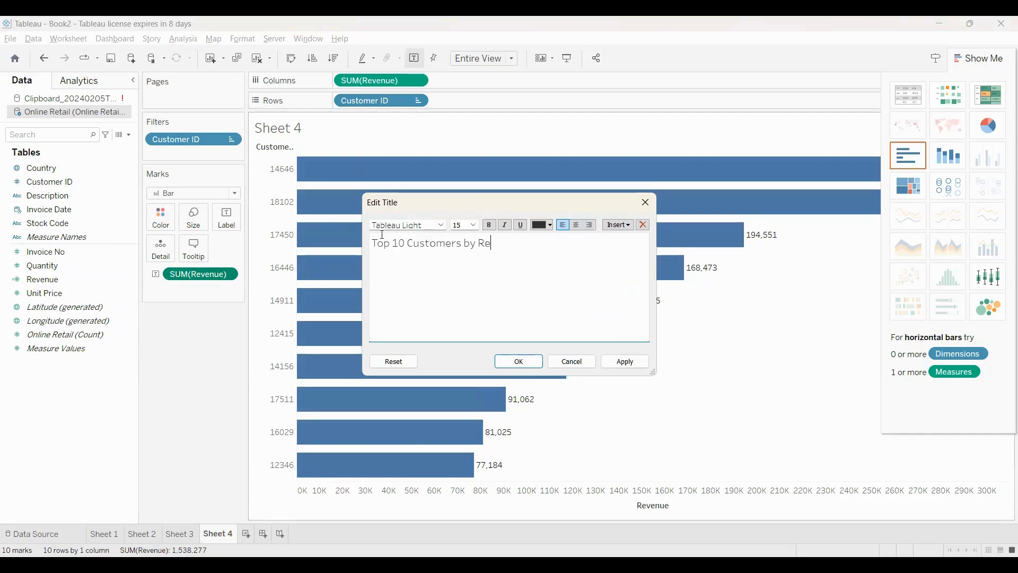
pyautogui.write('venue')
pyautogui.moveTo(369, 245); pyautogui.dragTo(521, 243)
pyautogui.click(489, 224)
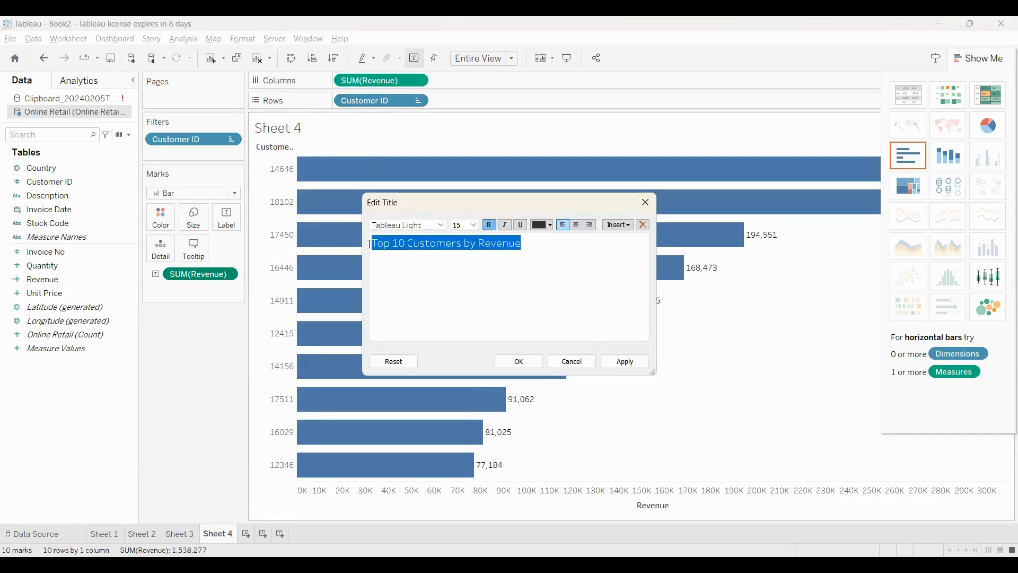
pyautogui.click(576, 225)
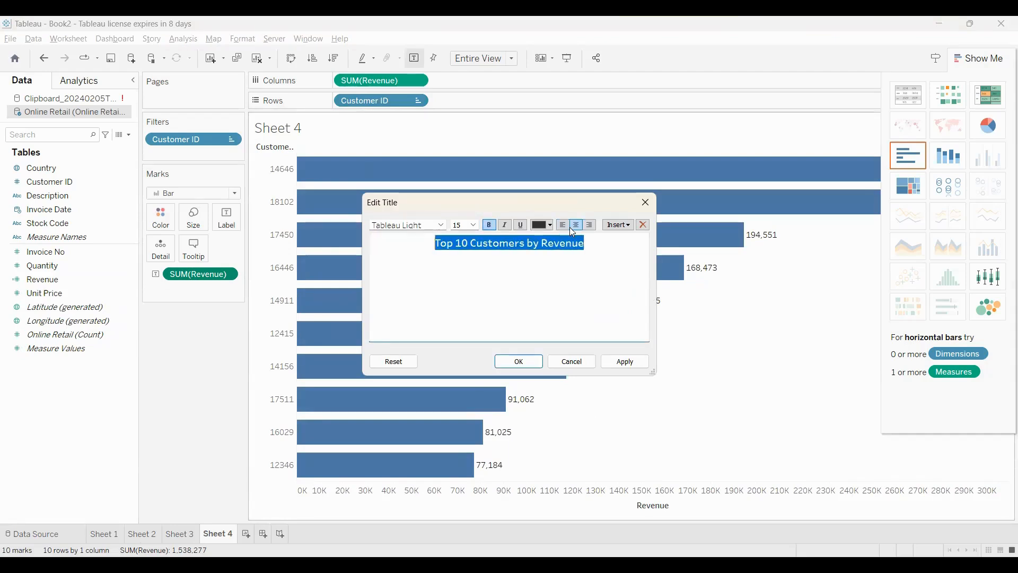
pyautogui.click(519, 362)
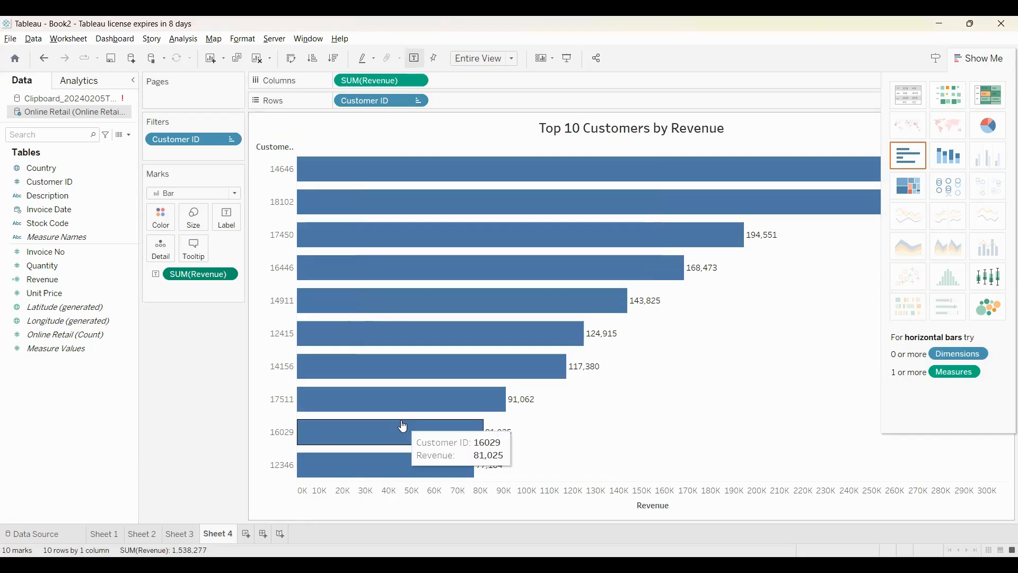
# Review the charts on Sheets 1 to 4, comparing the customer charts on Sheet 3 and Sheet 4
pyautogui.click(197, 535)
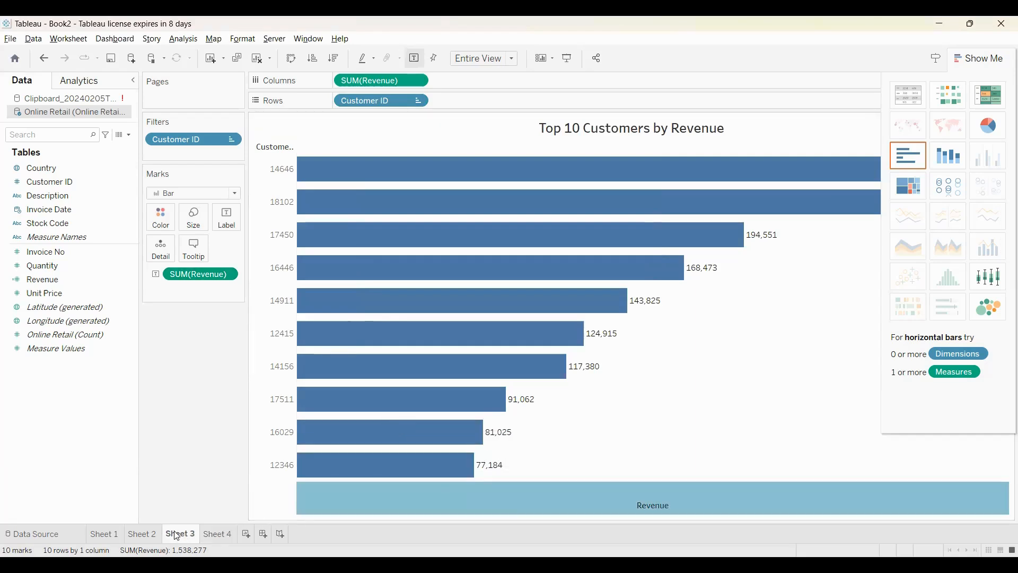
pyautogui.click(150, 534)
pyautogui.click(177, 534)
pyautogui.click(216, 534)
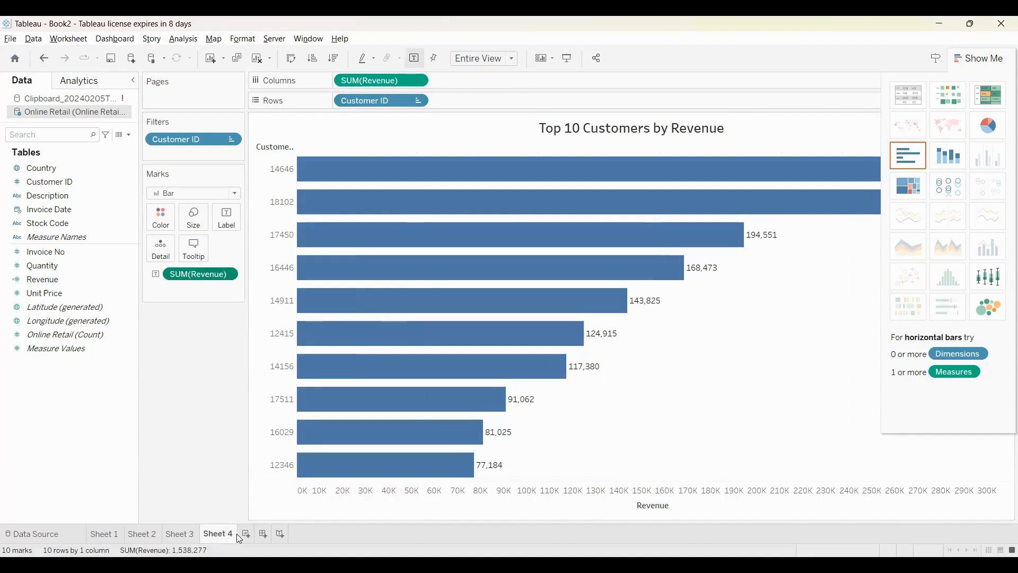
pyautogui.click(93, 531)
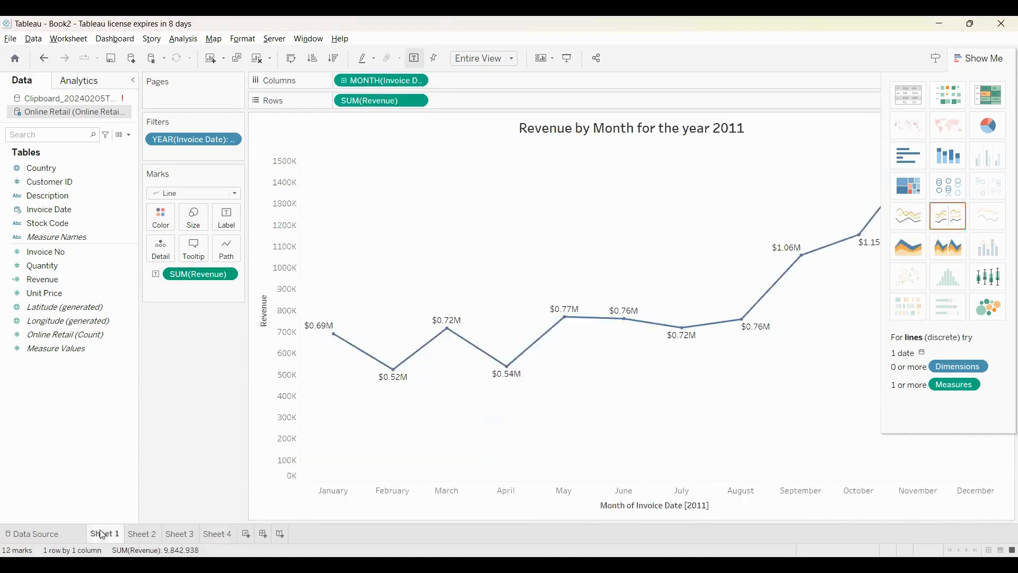
pyautogui.click(151, 530)
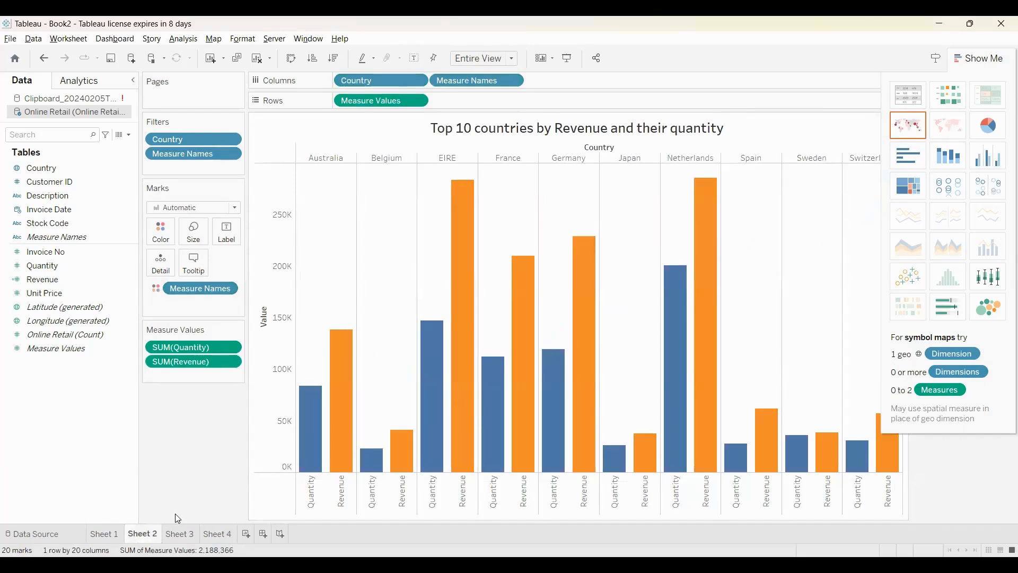
pyautogui.click(178, 533)
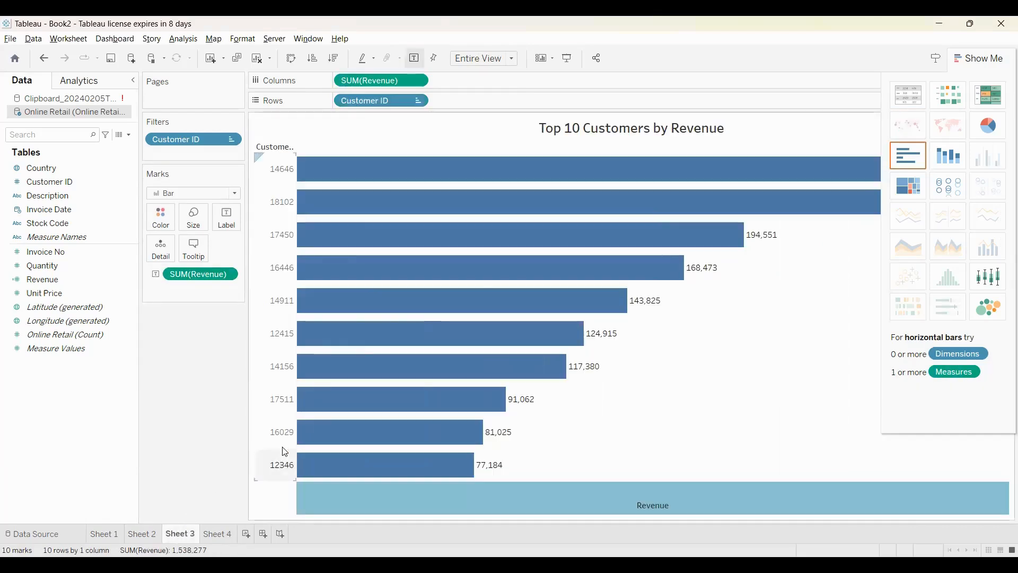
pyautogui.click(228, 533)
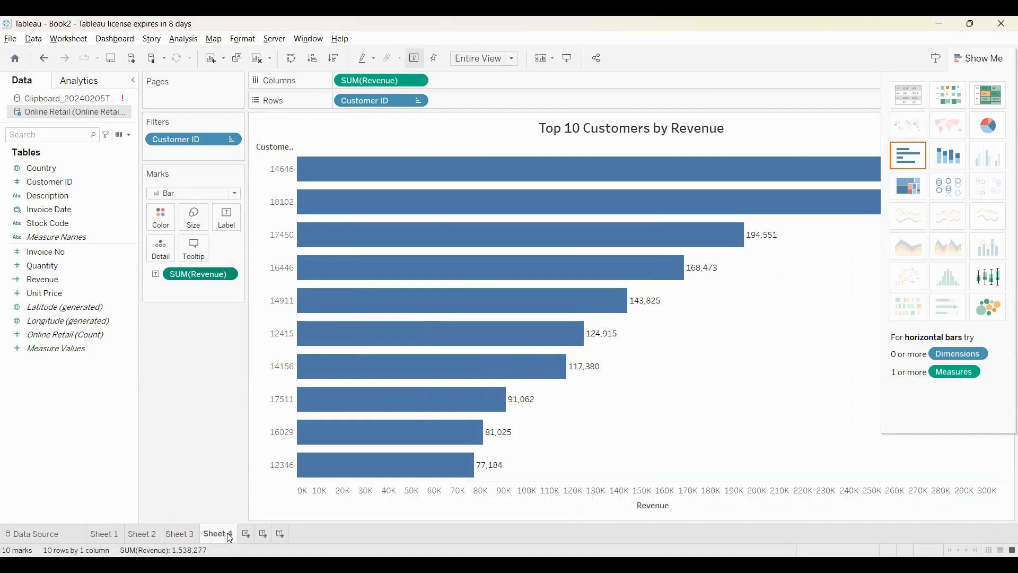
pyautogui.click(194, 536)
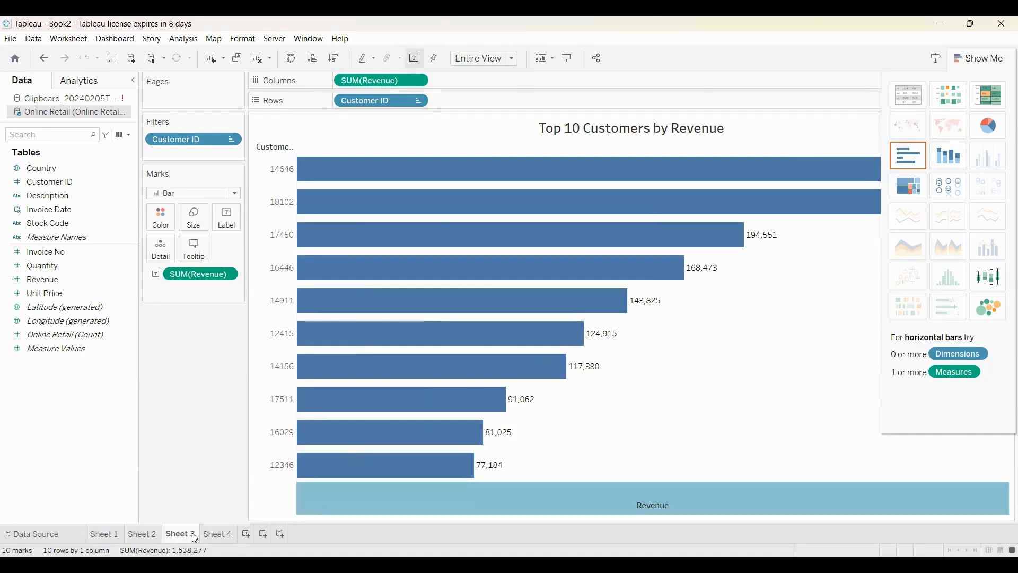
pyautogui.click(153, 537)
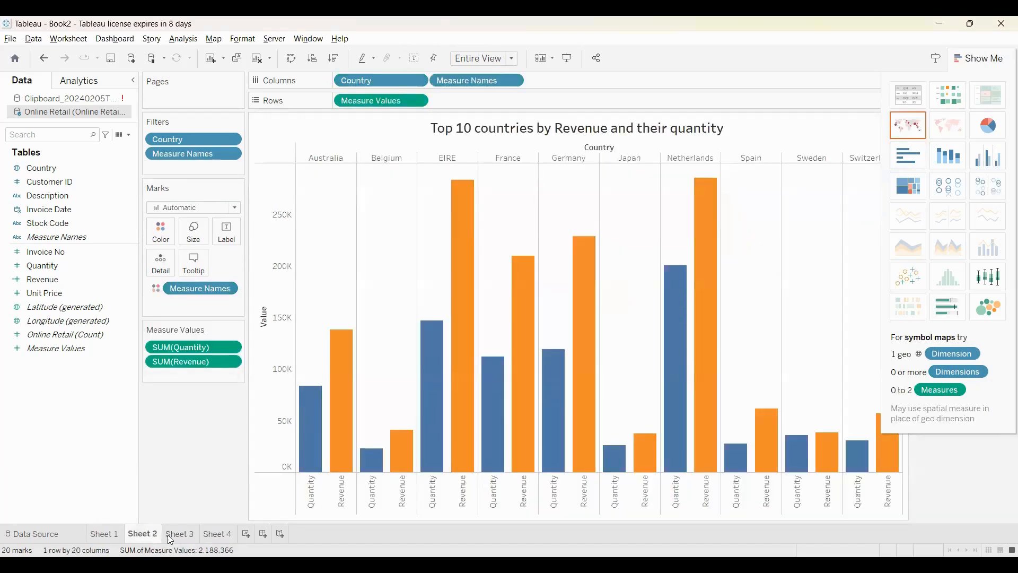
pyautogui.click(228, 536)
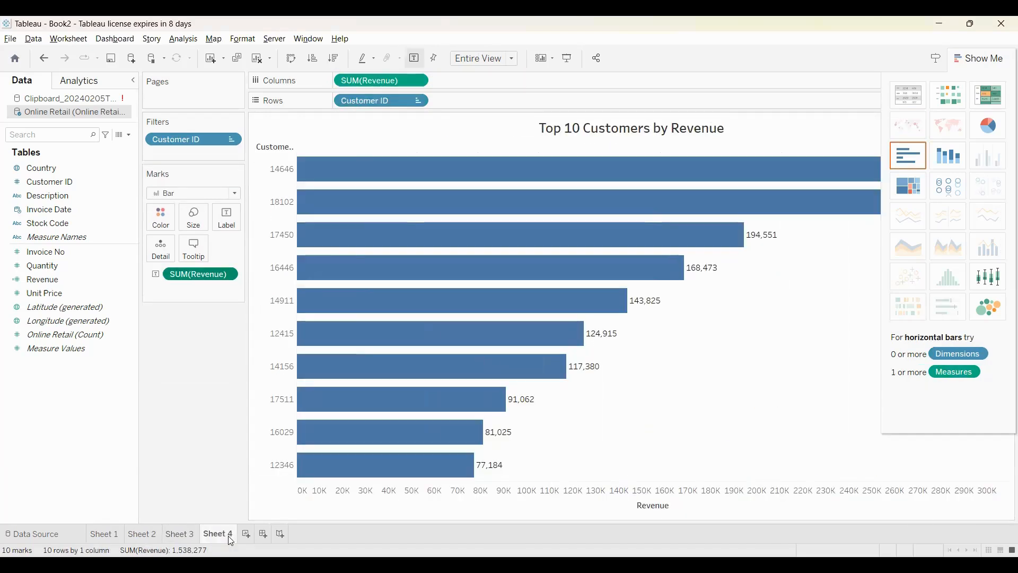
# Create a new worksheet and consult Question 4 of the Forage task in the browser before returning to Tableau
pyautogui.click(247, 534)
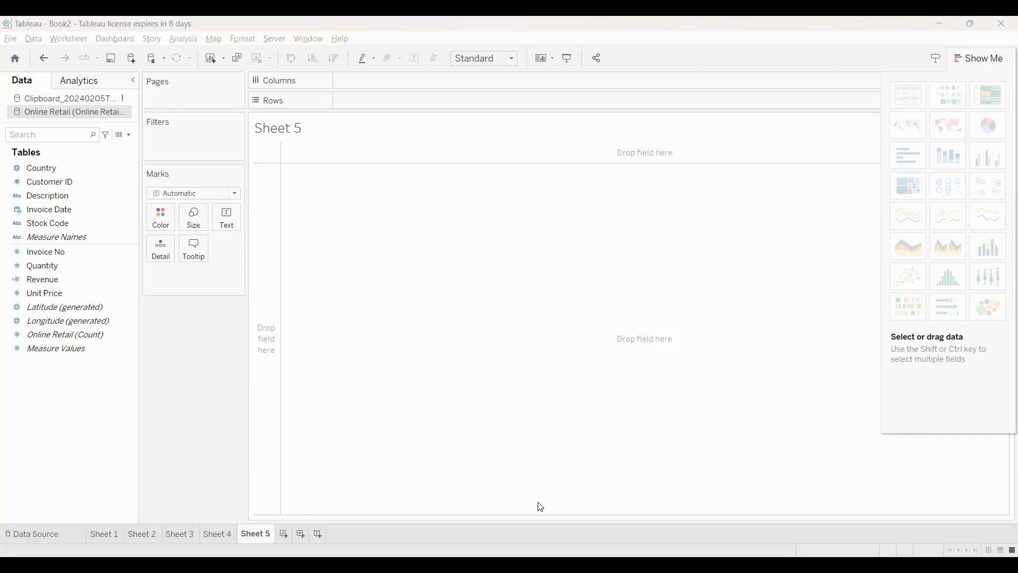
pyautogui.hotkey('alt', 'Tab')
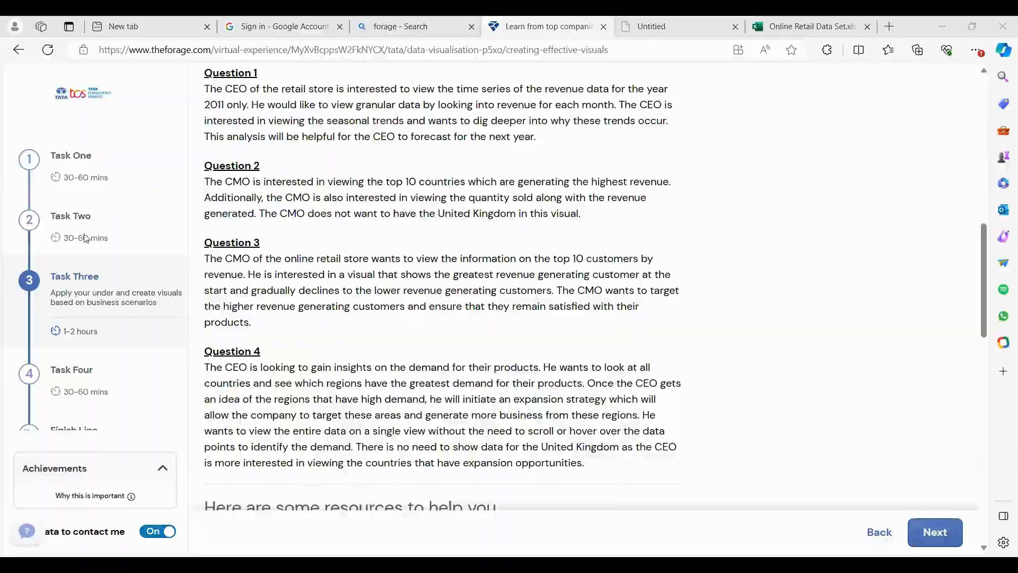
pyautogui.hotkey('alt', 'Tab')
# Set the mark type to Bar and chart Revenue on Rows against Country on Columns
pyautogui.click(64, 265)
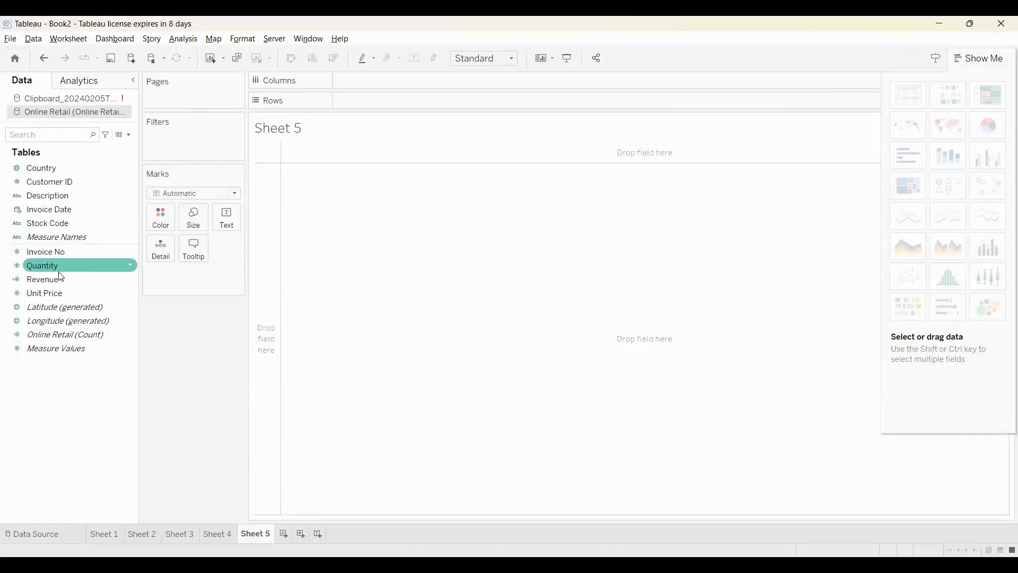
pyautogui.click(173, 196)
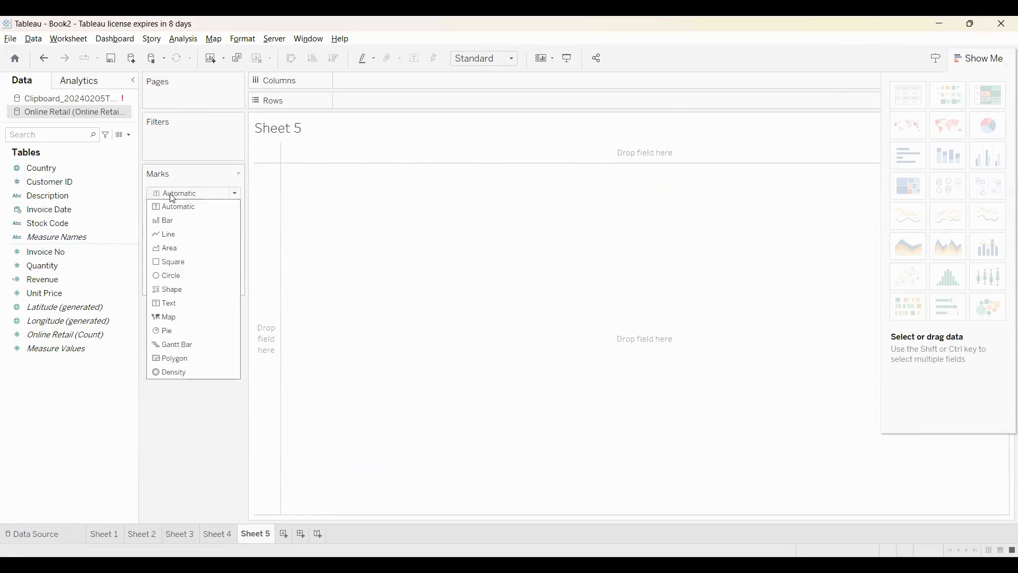
pyautogui.click(170, 221)
pyautogui.click(114, 257)
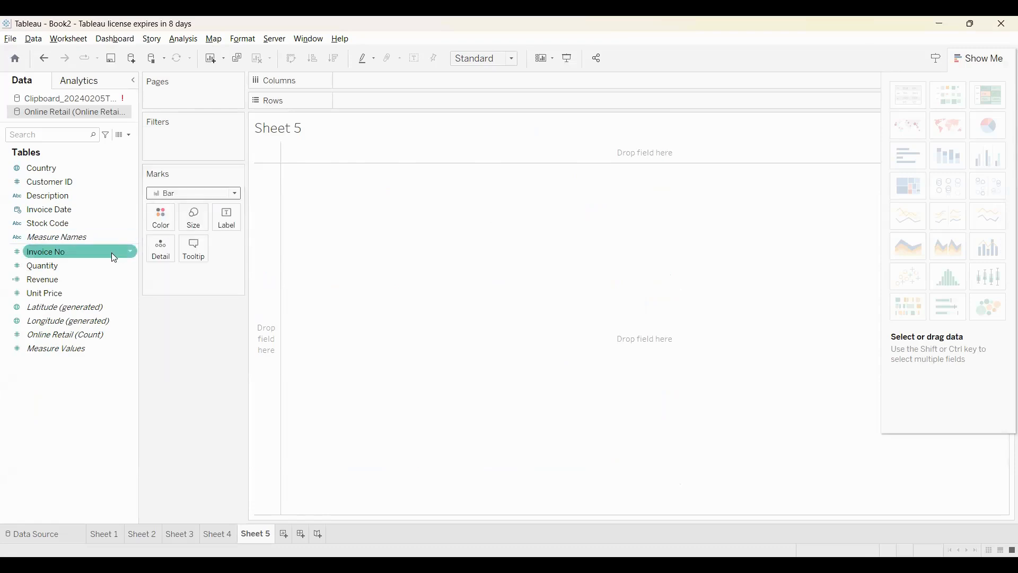
pyautogui.click(62, 278)
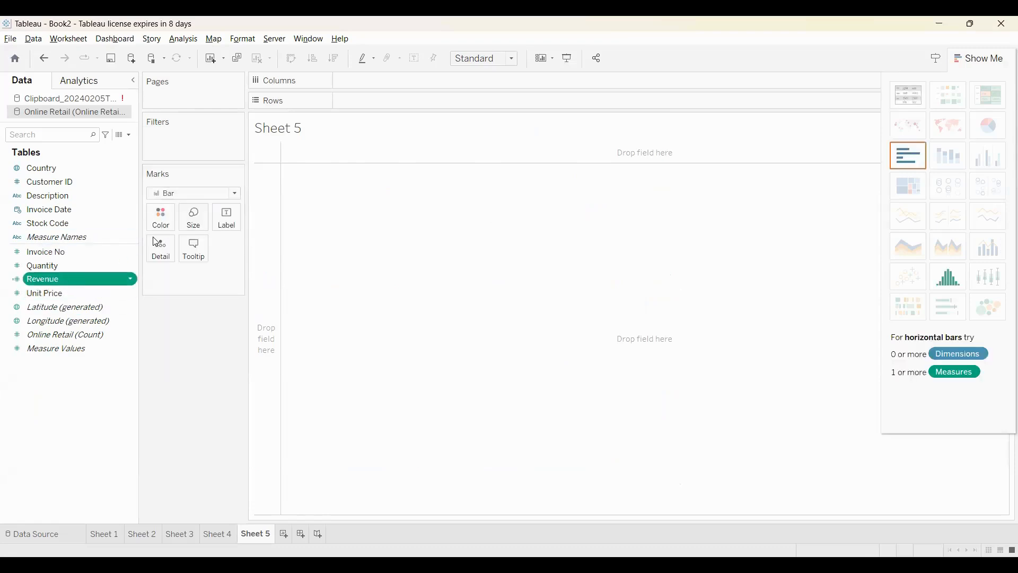
pyautogui.moveTo(156, 242); pyautogui.dragTo(377, 100)
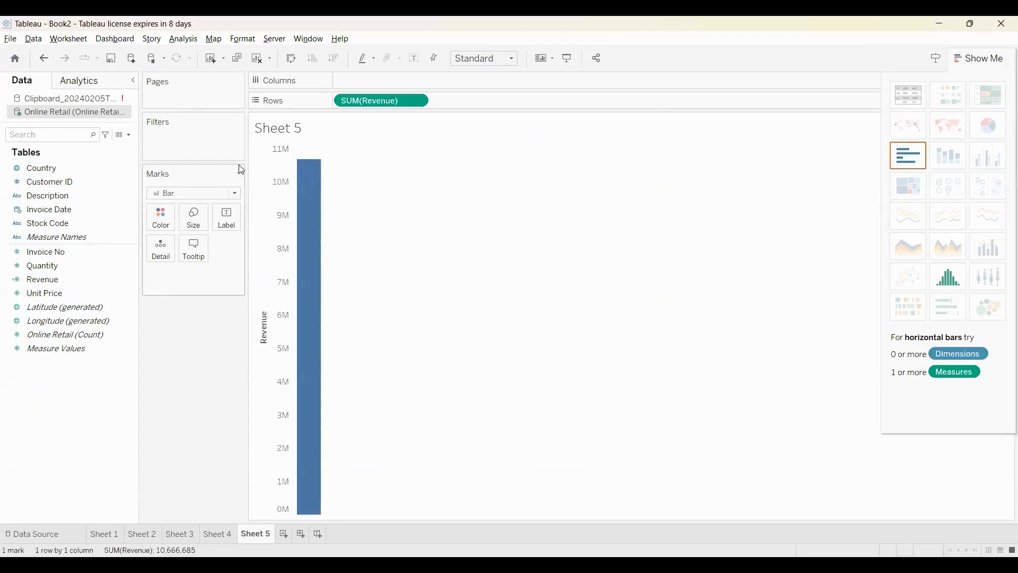
pyautogui.moveTo(110, 166); pyautogui.dragTo(423, 80)
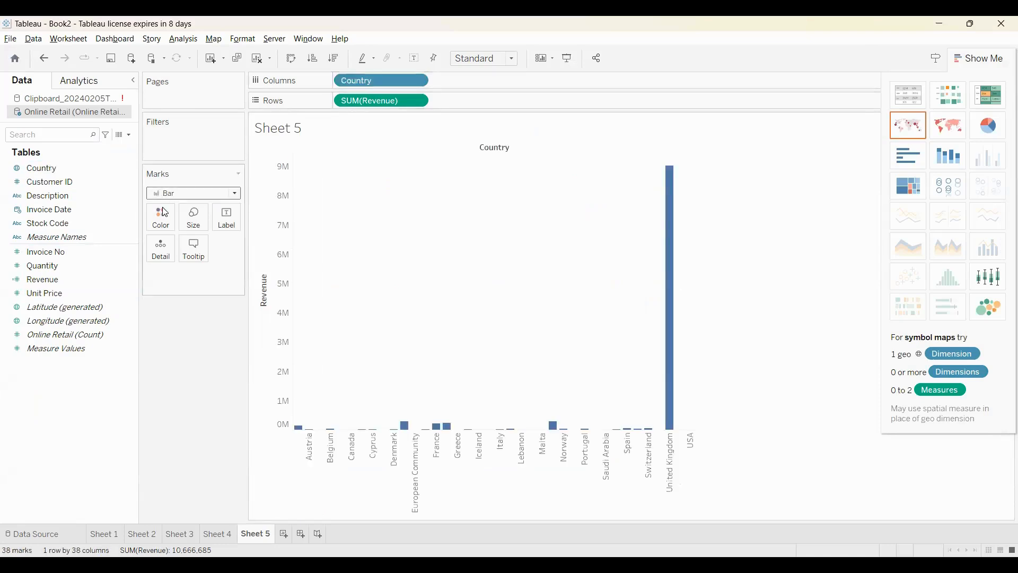
# Try the Map mark type on the revenue by country chart and switch it back to Bar
pyautogui.click(184, 194)
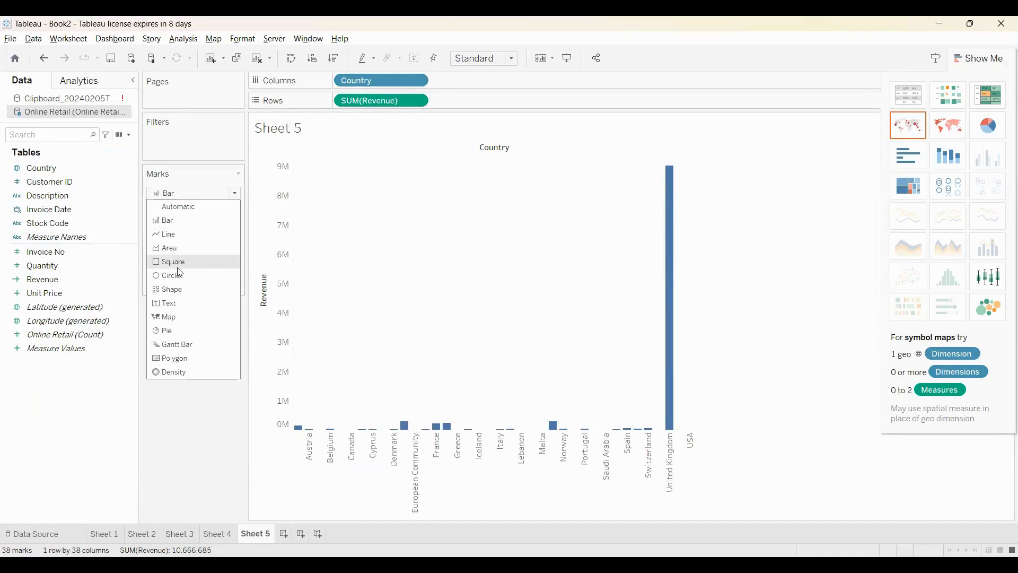
pyautogui.click(170, 318)
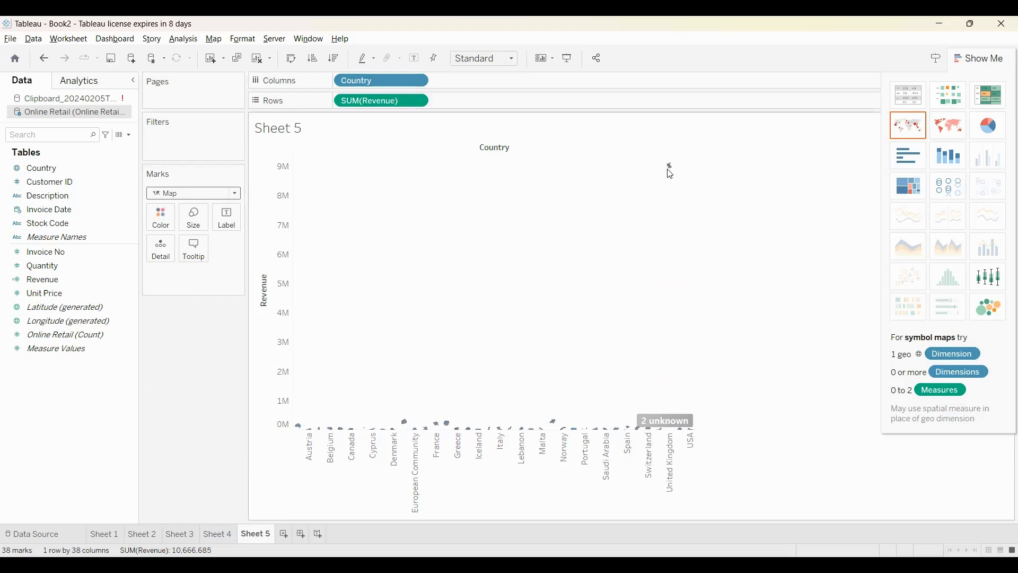
pyautogui.click(178, 196)
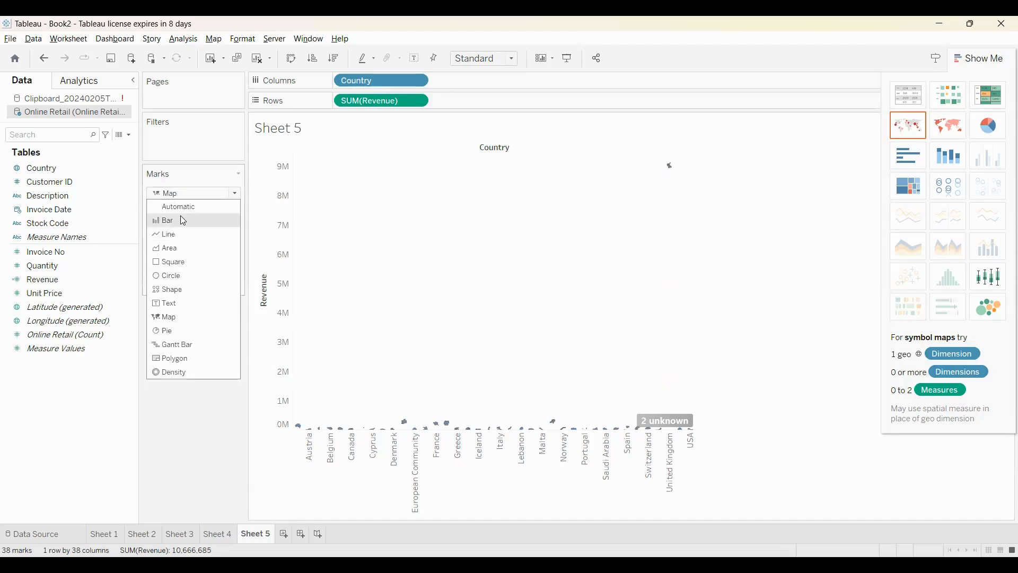
pyautogui.click(183, 221)
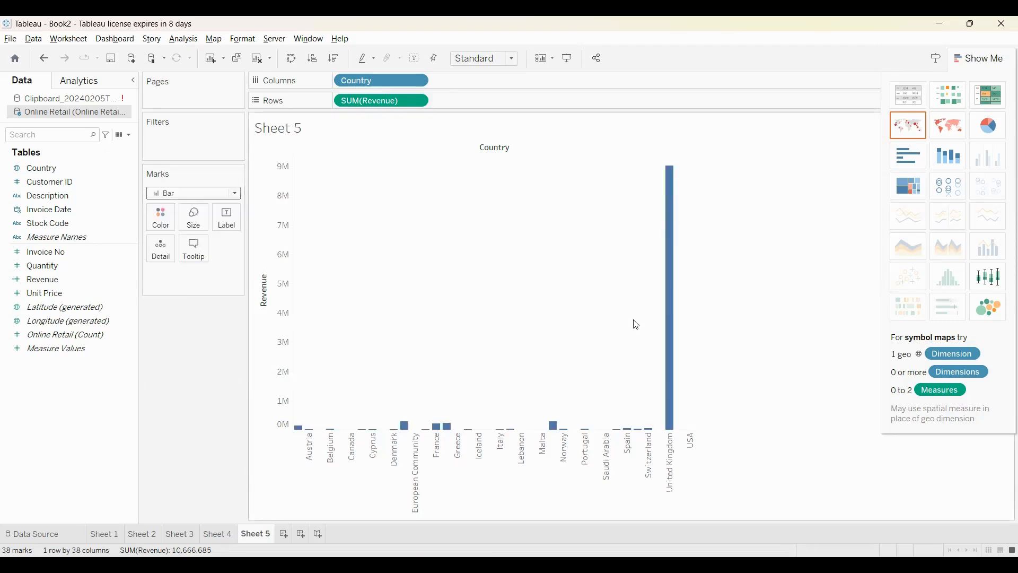
# Exclude the United Kingdom from the revenue by country chart
pyautogui.rightClick(674, 243)
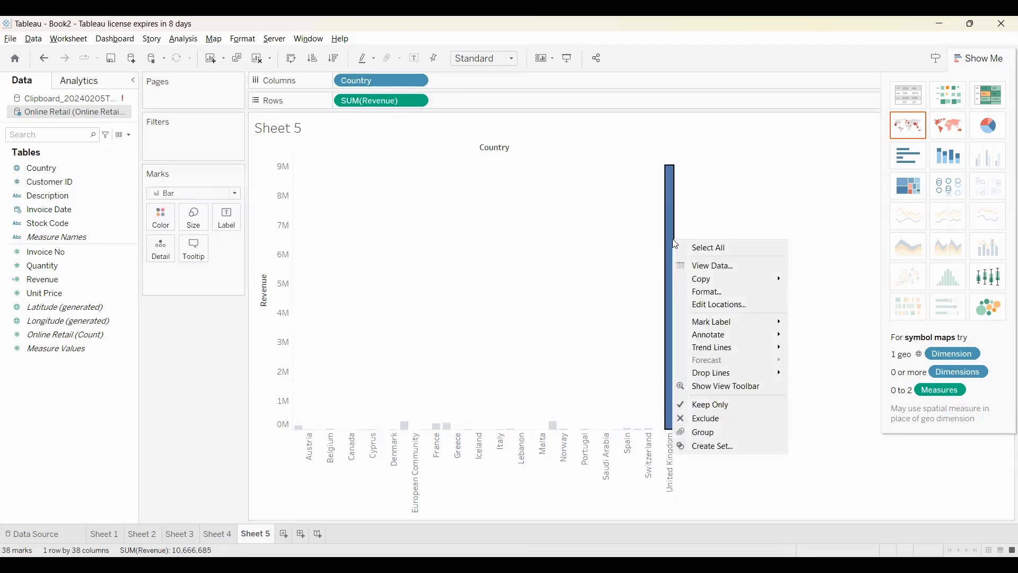
pyautogui.click(721, 420)
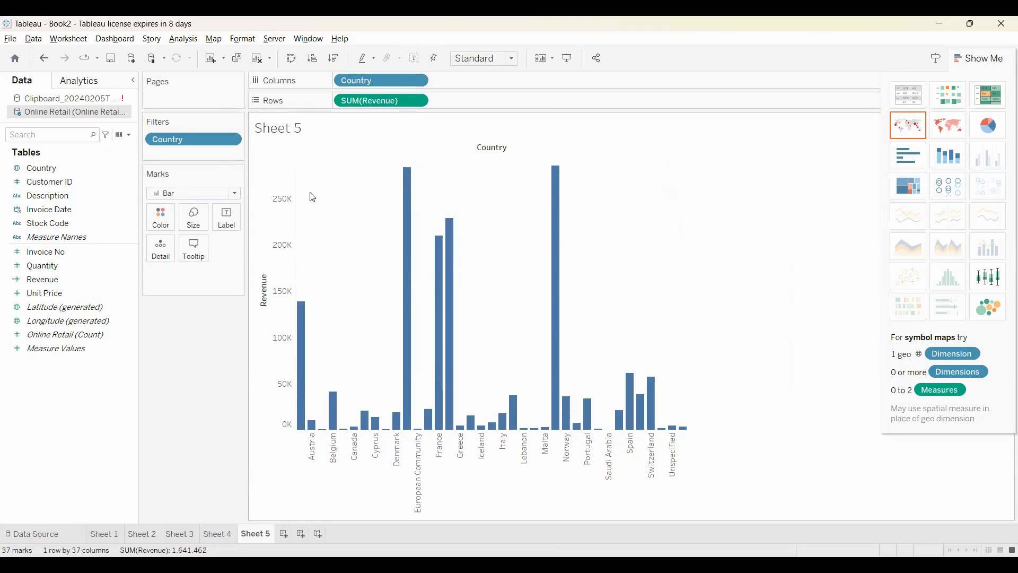
pyautogui.click(208, 146)
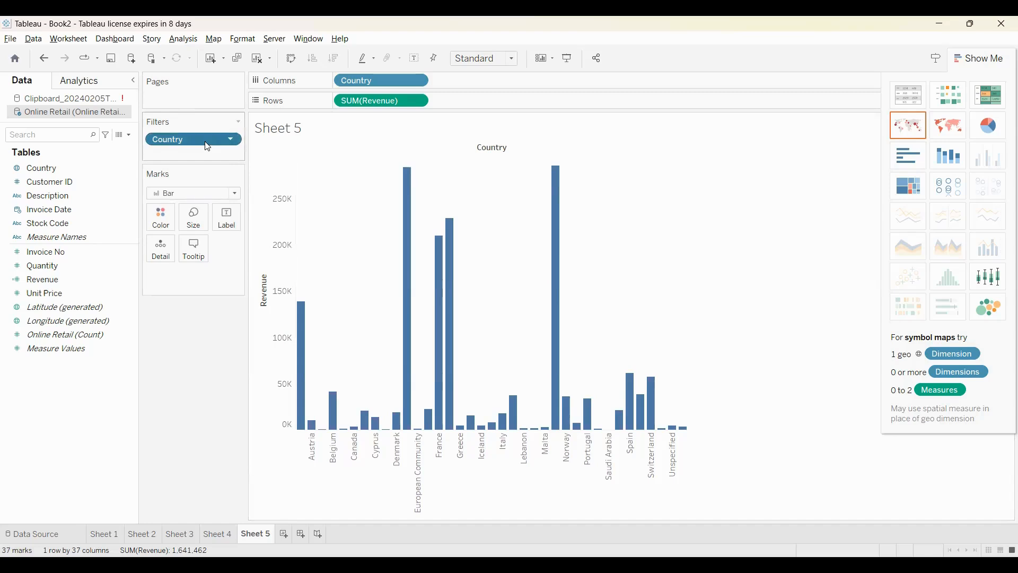
# Convert the revenue by country bar chart into a filled map with countries coloured by revenue
pyautogui.rightClick(208, 146)
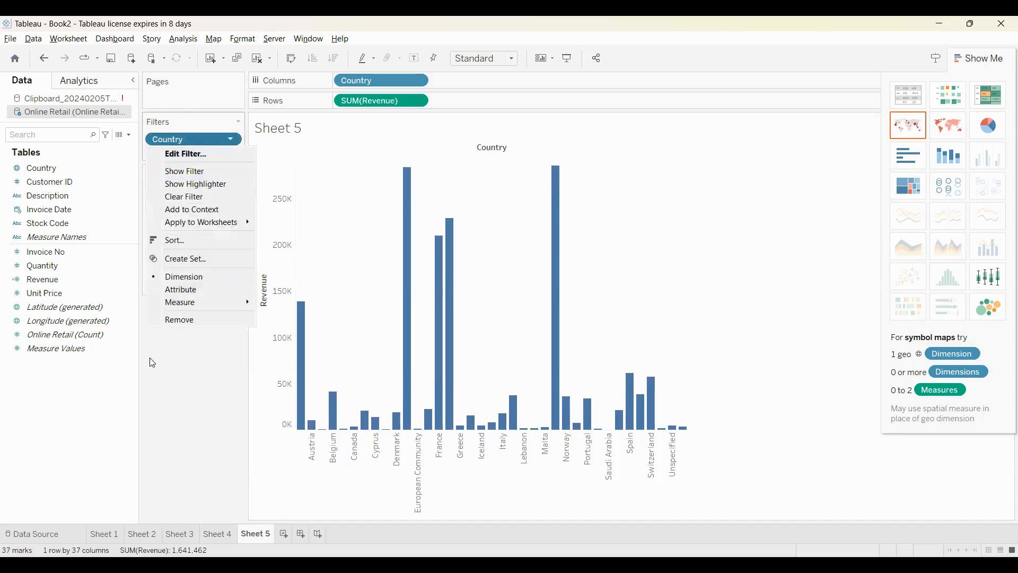
pyautogui.click(193, 351)
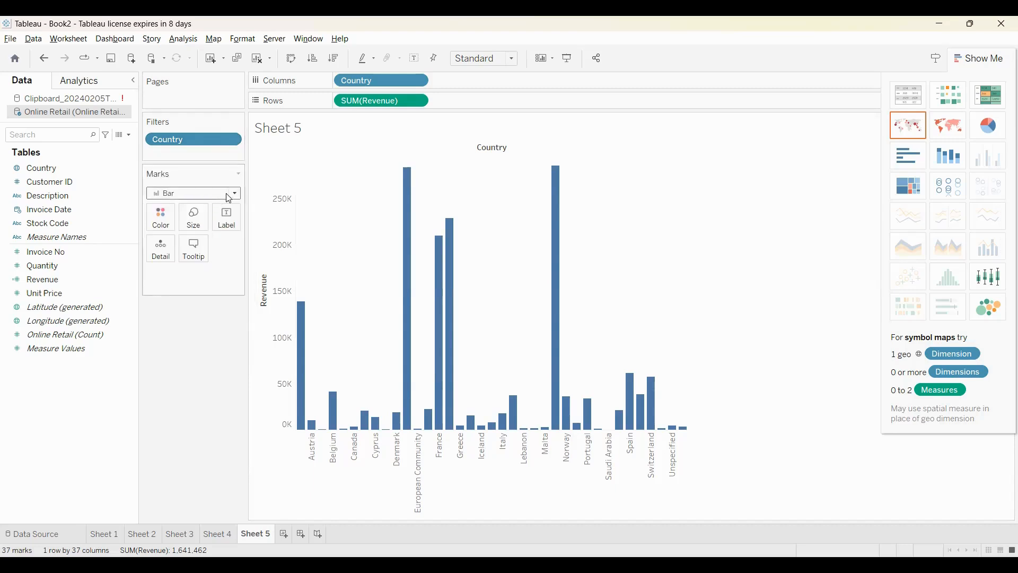
pyautogui.click(229, 199)
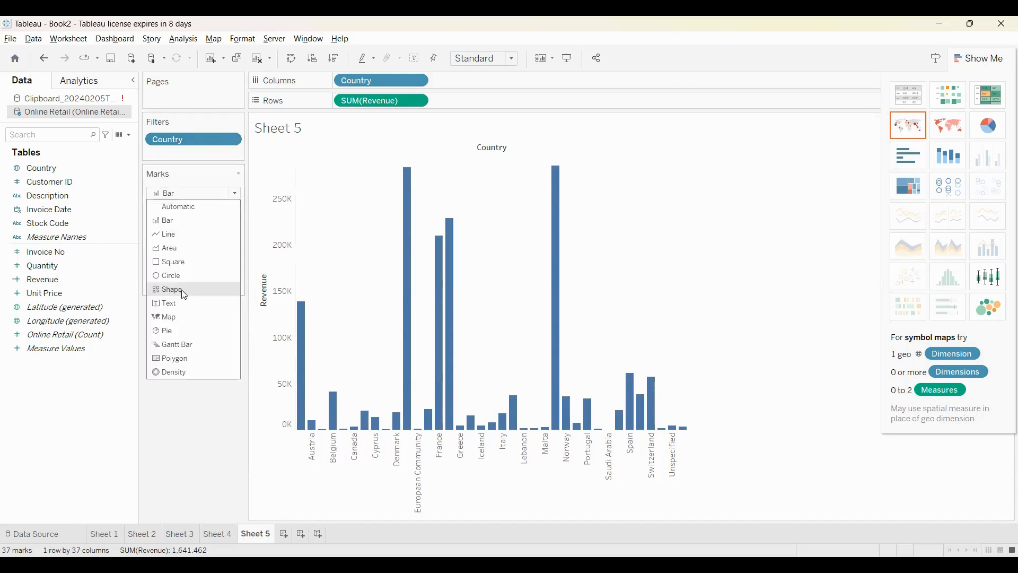
pyautogui.click(190, 317)
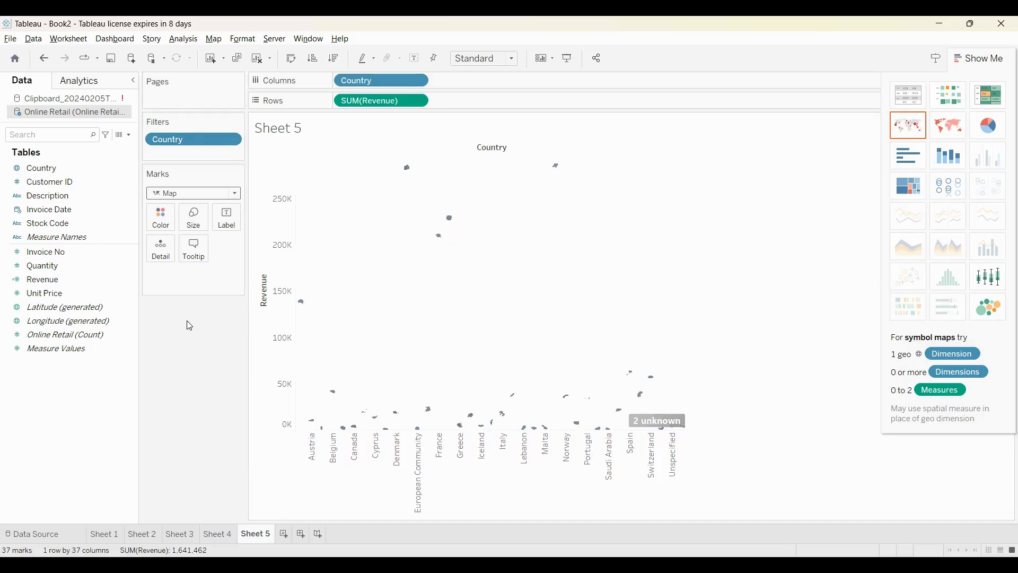
pyautogui.click(955, 135)
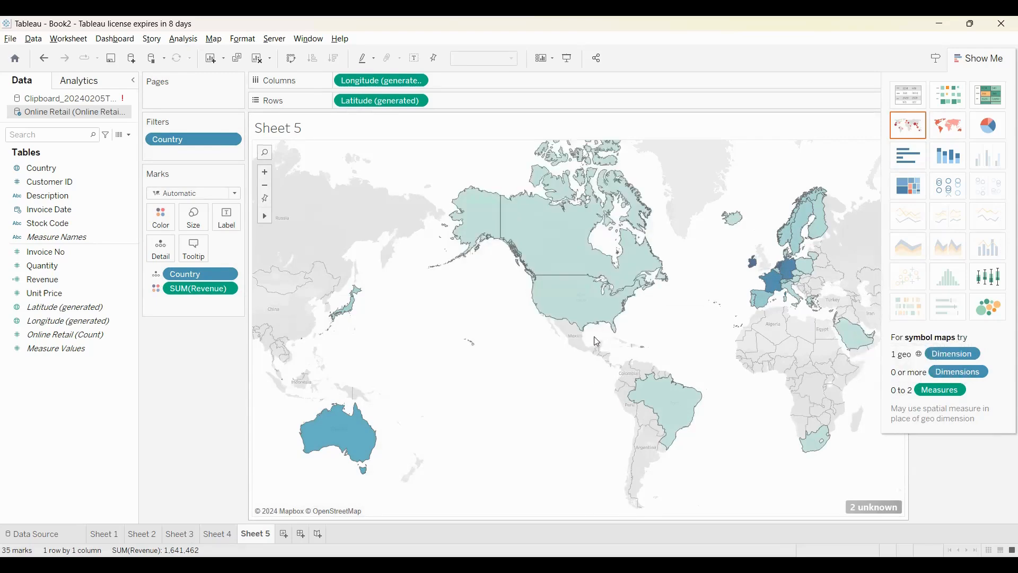
pyautogui.scroll(-2, 597, 342)
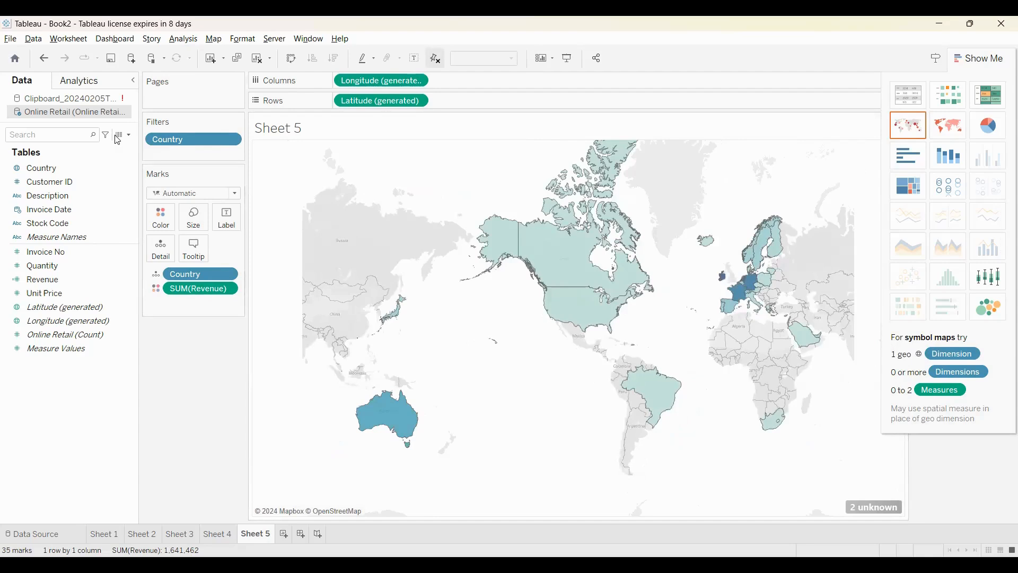
# Change the map sheet's title to "Revenue by Country" and centre it
pyautogui.rightClick(274, 134)
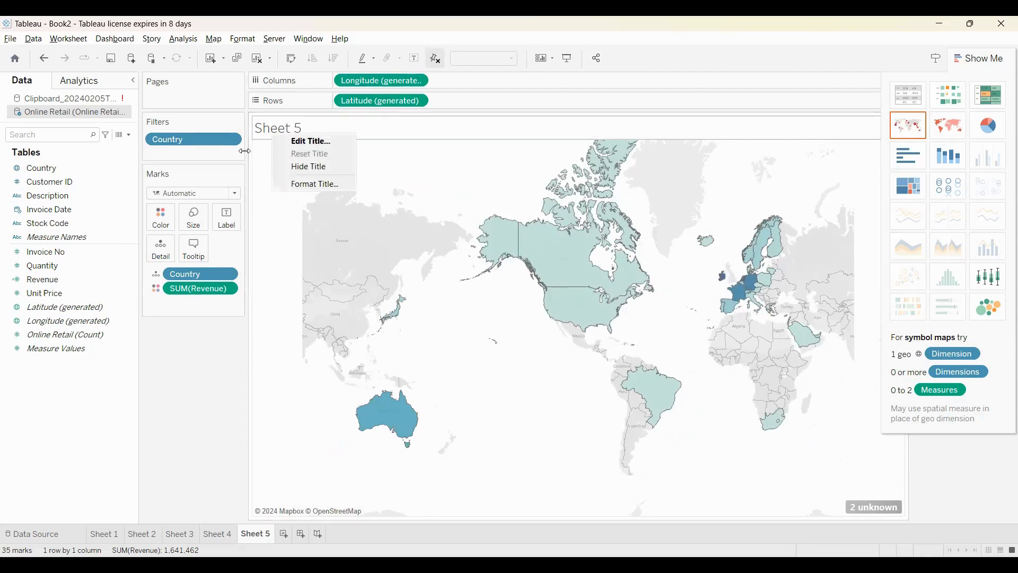
pyautogui.click(310, 141)
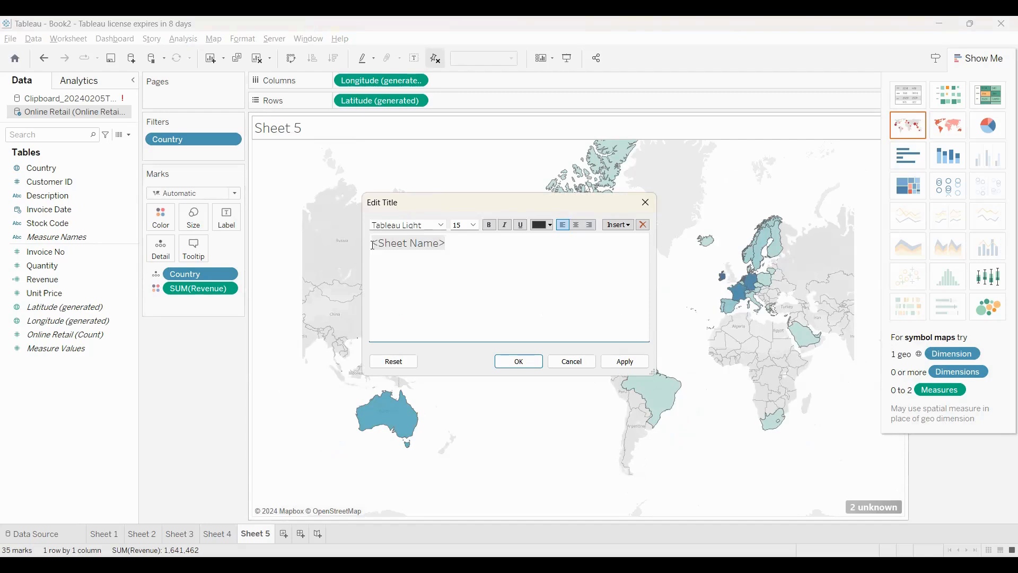
pyautogui.write('Revenue by Country')
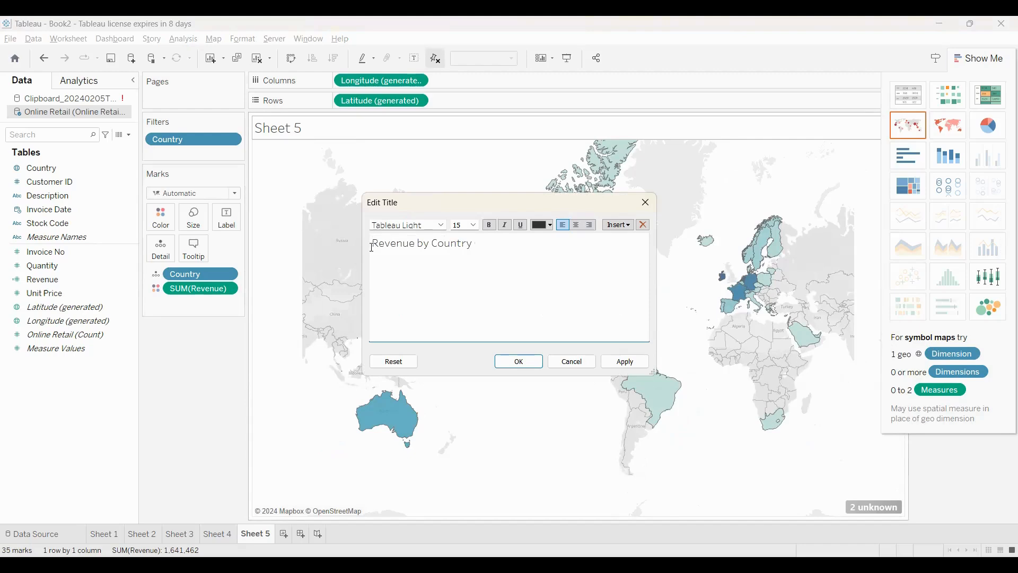
pyautogui.moveTo(372, 247); pyautogui.dragTo(472, 245)
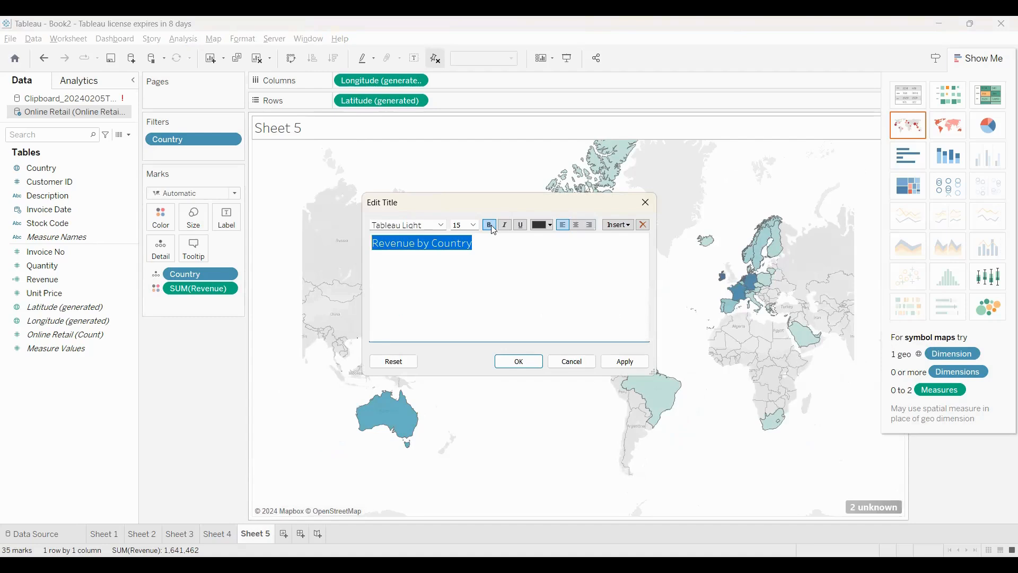
pyautogui.click(578, 225)
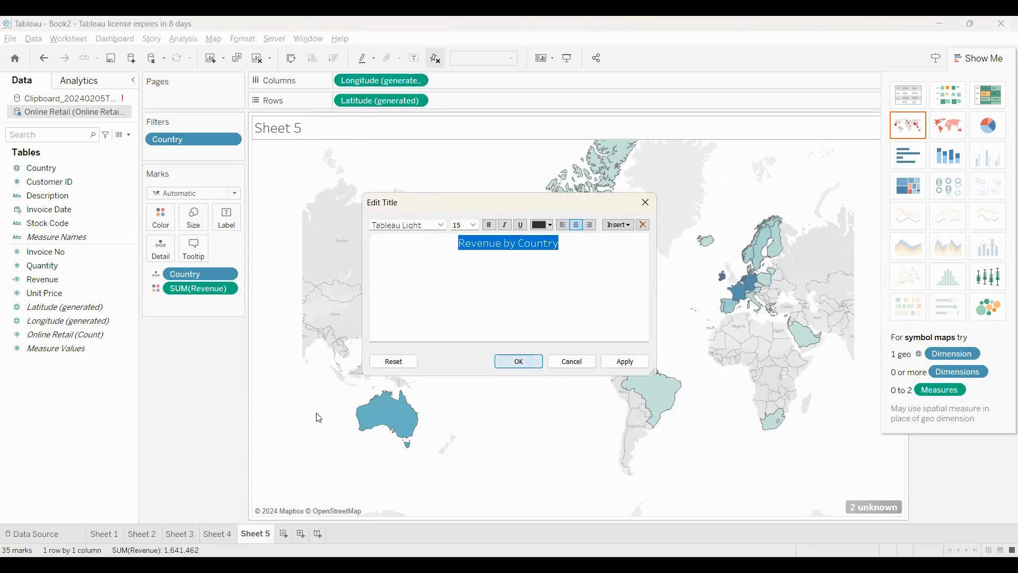
# Review the visuals on Sheet 1 through Sheet 4 one after another
pyautogui.click(103, 534)
pyautogui.click(141, 533)
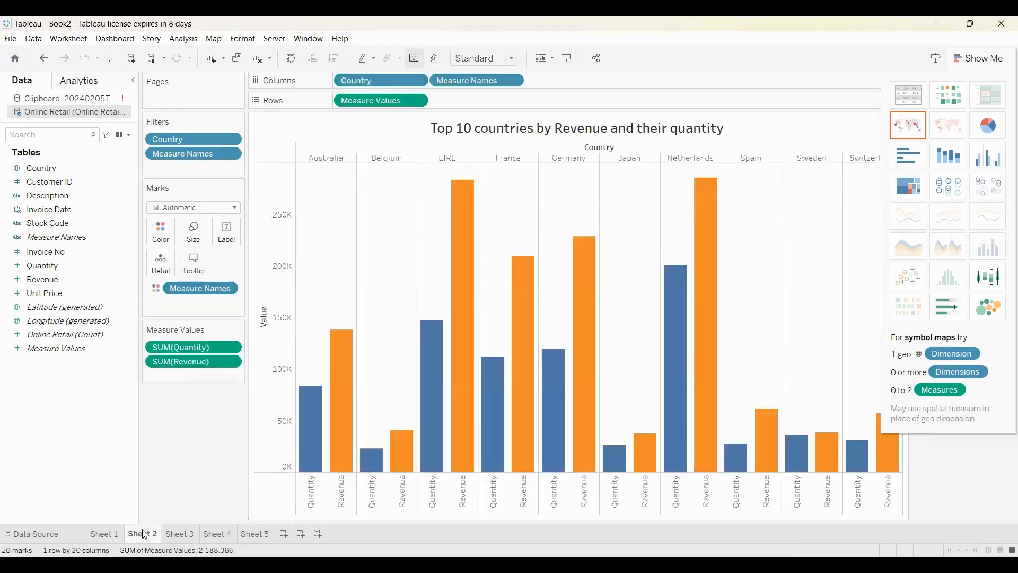
pyautogui.click(180, 534)
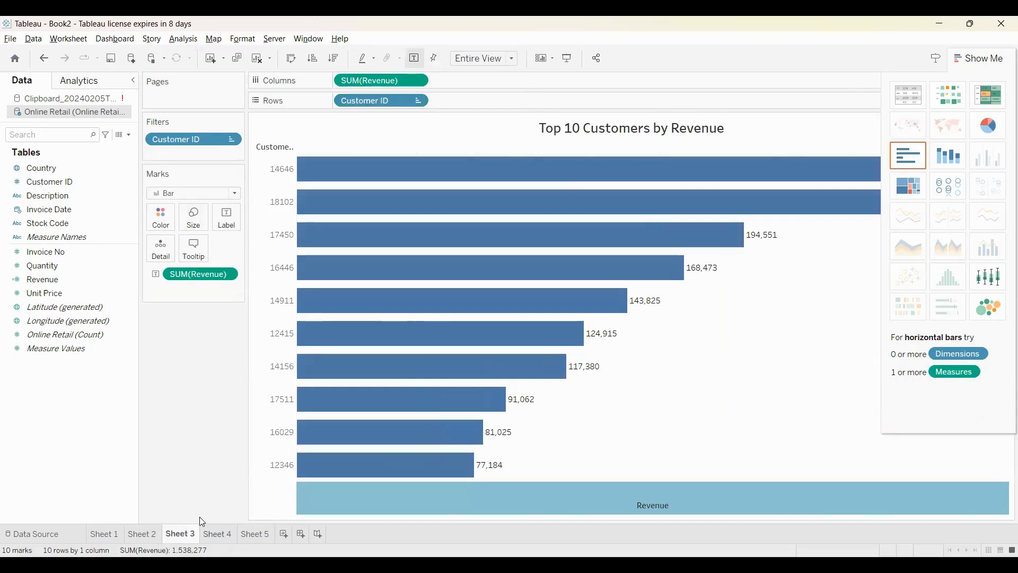
pyautogui.click(209, 534)
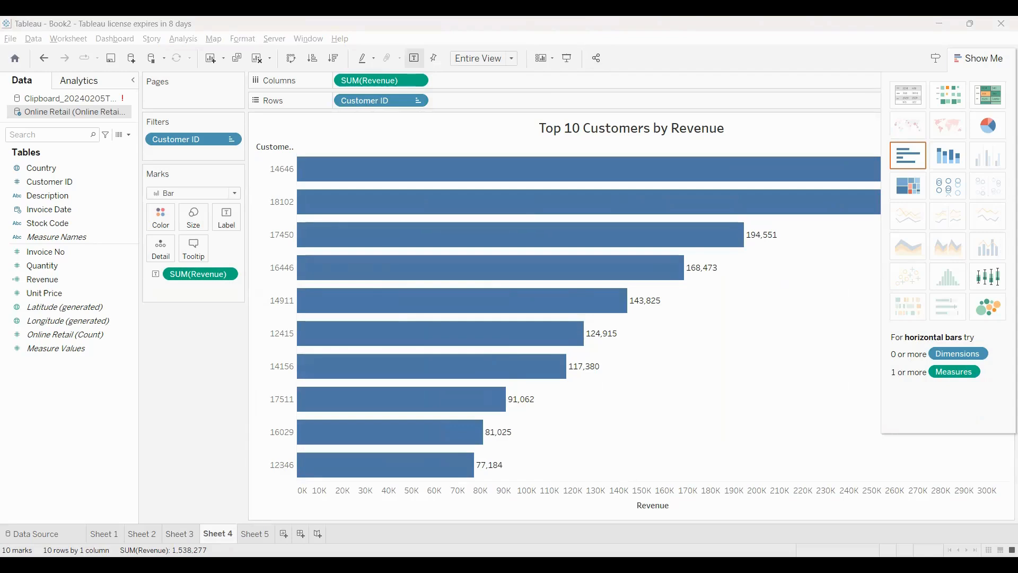
# Switch to the Forage task page in the browser and review its resources, submission section, questions and data cleanup instructions
pyautogui.hotkey('alt', 'Tab')
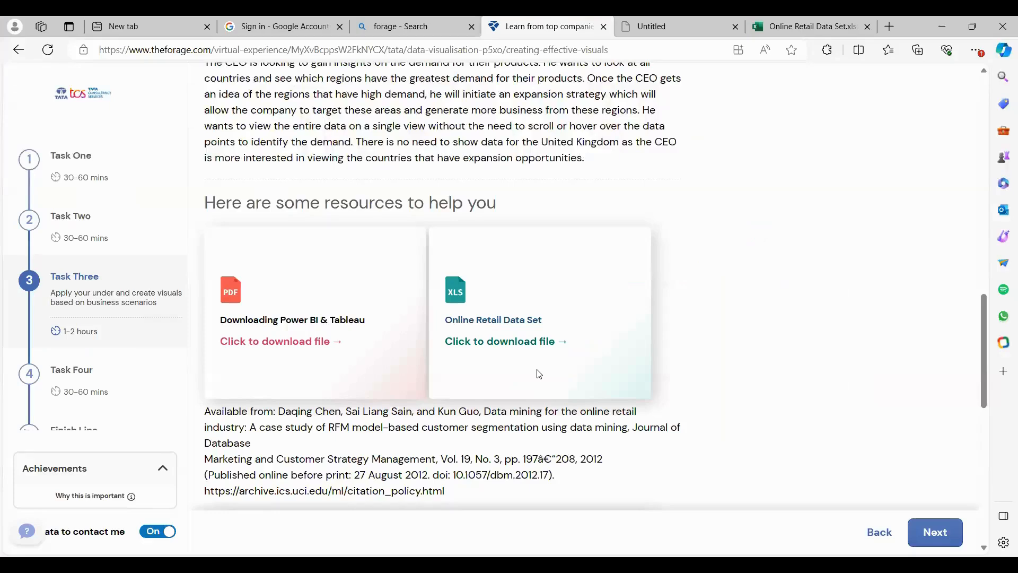
pyautogui.scroll(-8, 539, 374)
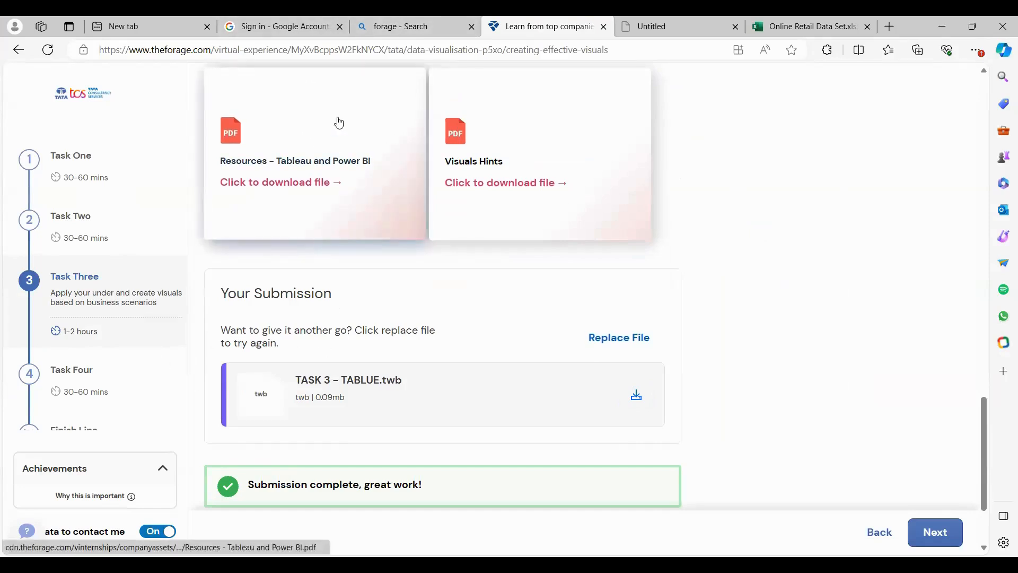
pyautogui.scroll(10, 807, 423)
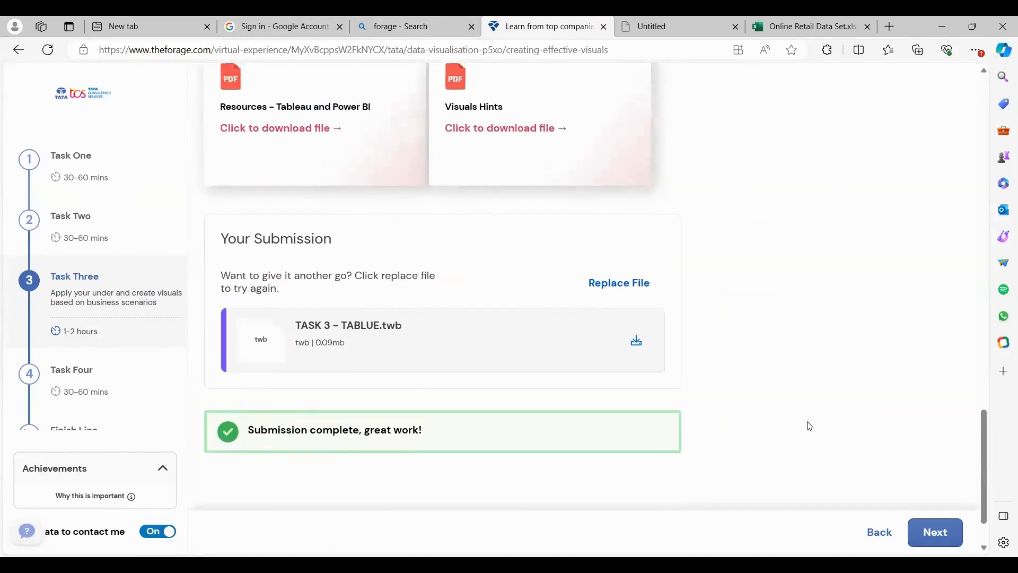
pyautogui.scroll(5, 813, 295)
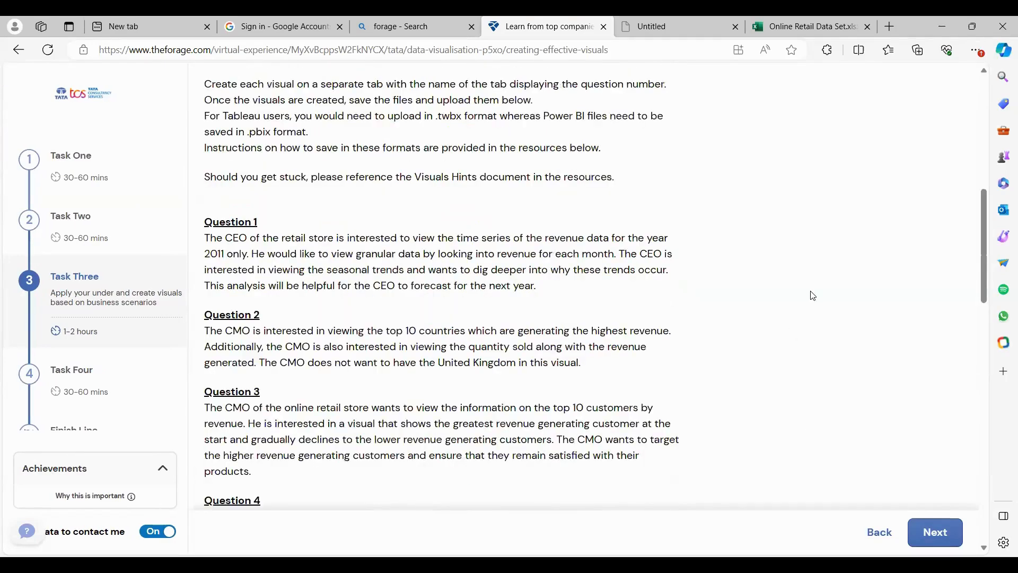
pyautogui.scroll(8, 813, 295)
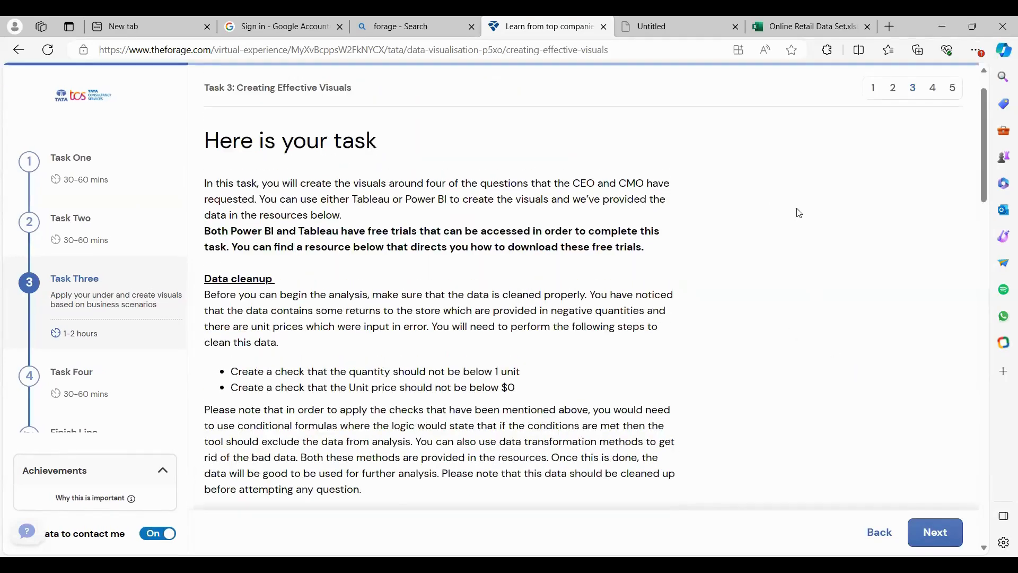